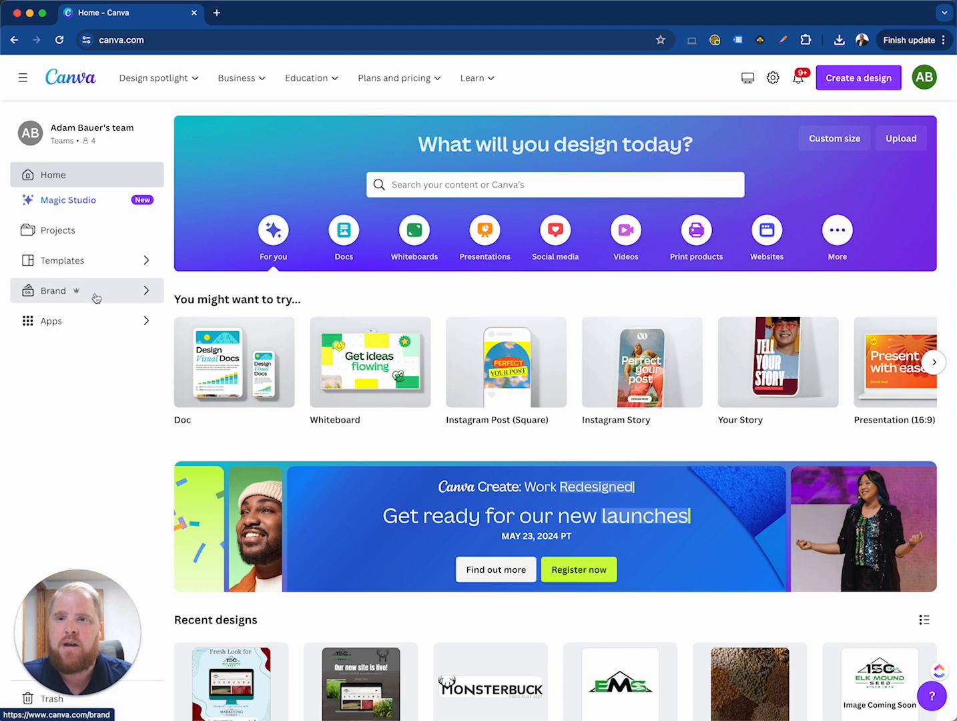
Dismiss the introduction banner on the Brand Kits page and create a new Brand Kit named "The Marketing Clerics 2.0"
click(96, 297)
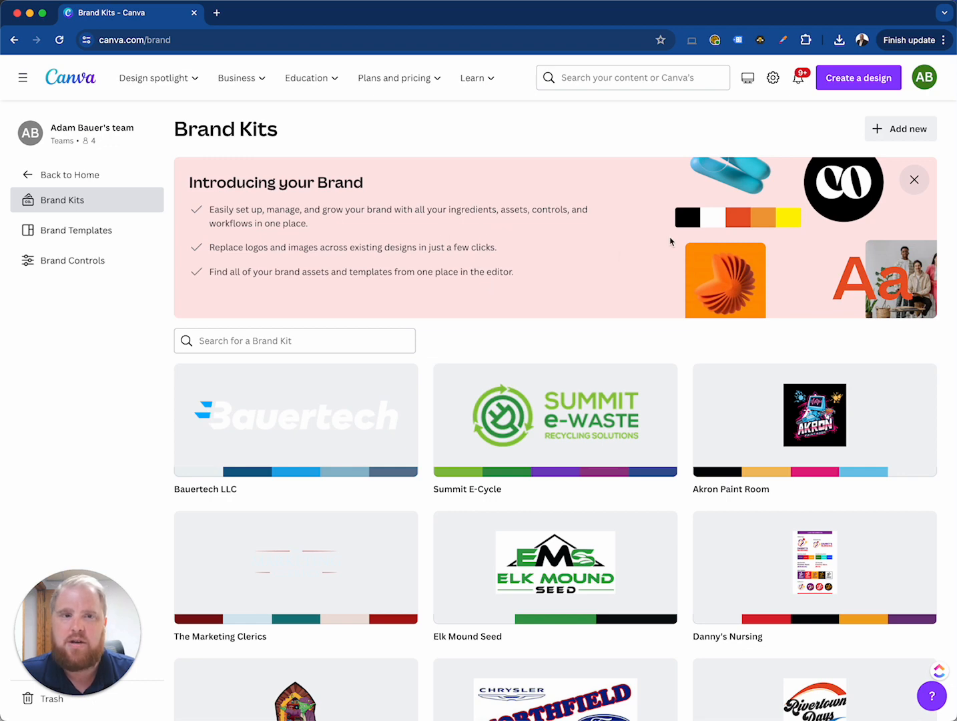
click(913, 179)
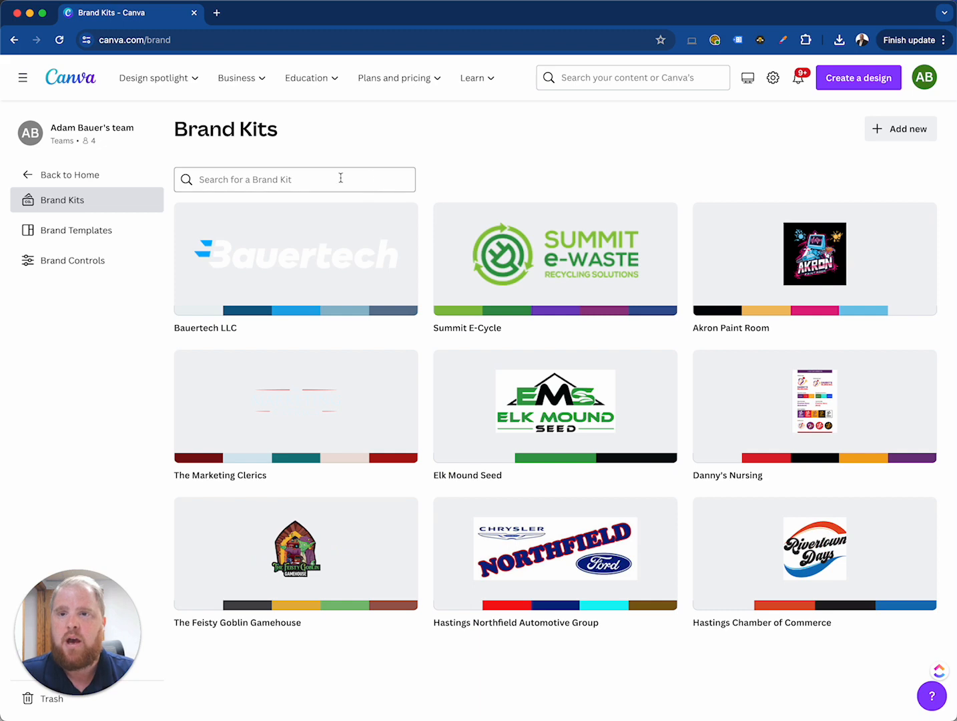
click(901, 129)
click(447, 369)
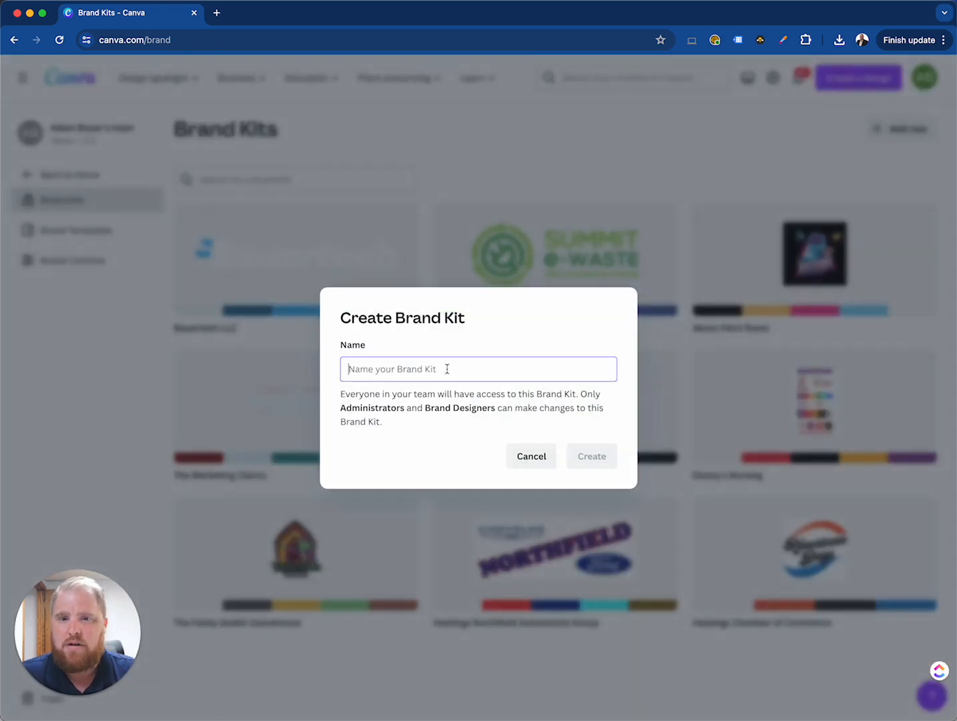
text(The)
key(BackSpace)
key(BackSpace)
key(BackSpace)
text(RThe)
key(BackSpace)
text(The Marketing Clerics 2.0)
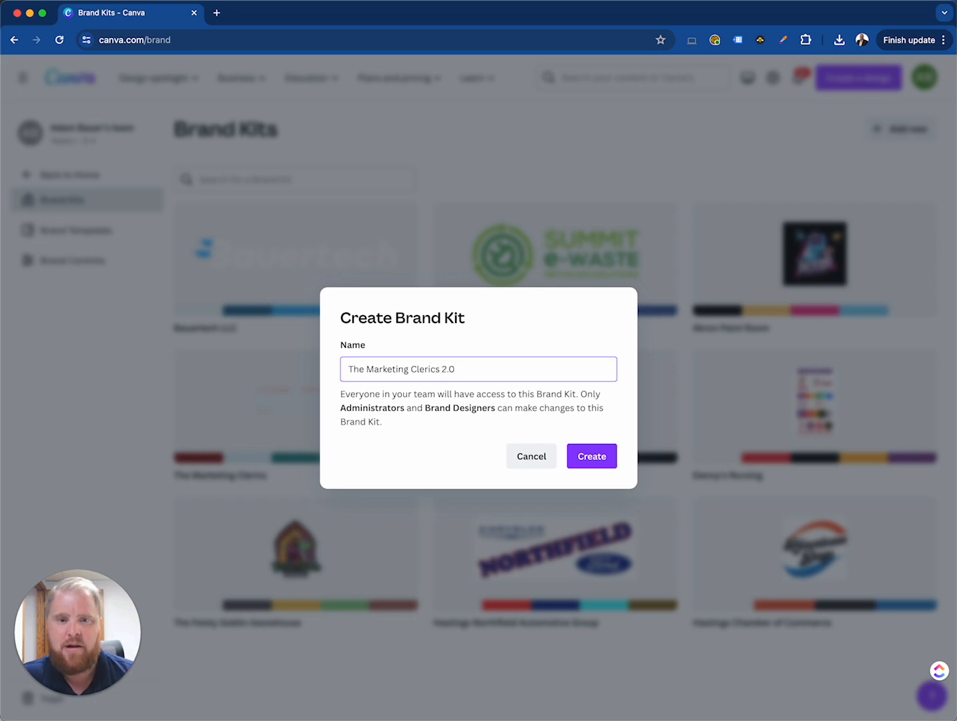
click(591, 456)
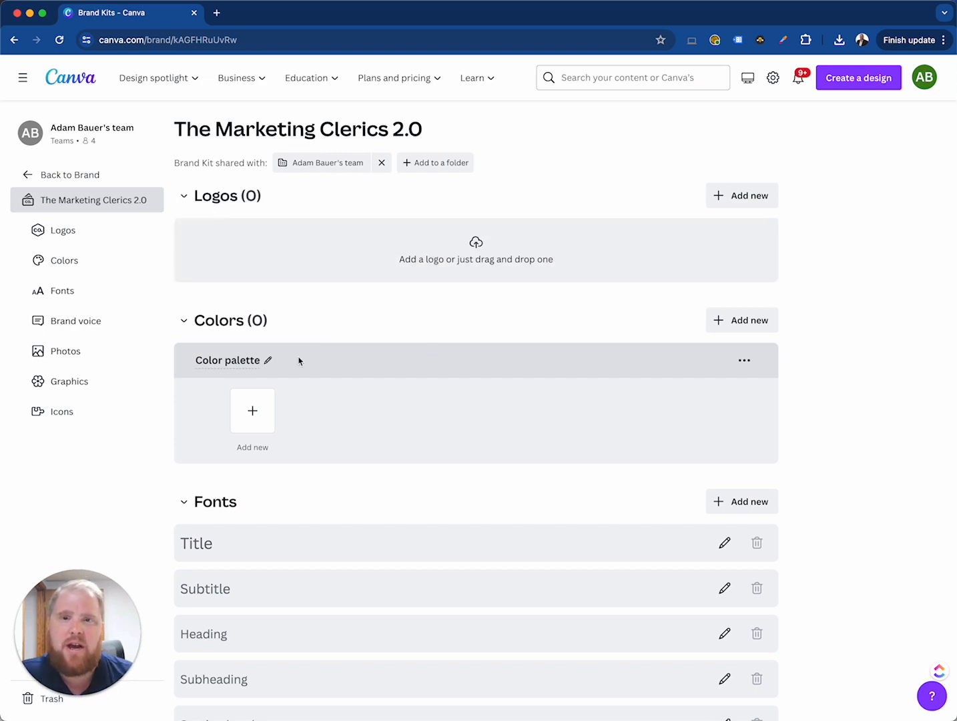
Upload TMC_Colored White Background.png from the TMC_LogoClassic folder as the kit's logo and keep the colors suggested from it
click(510, 260)
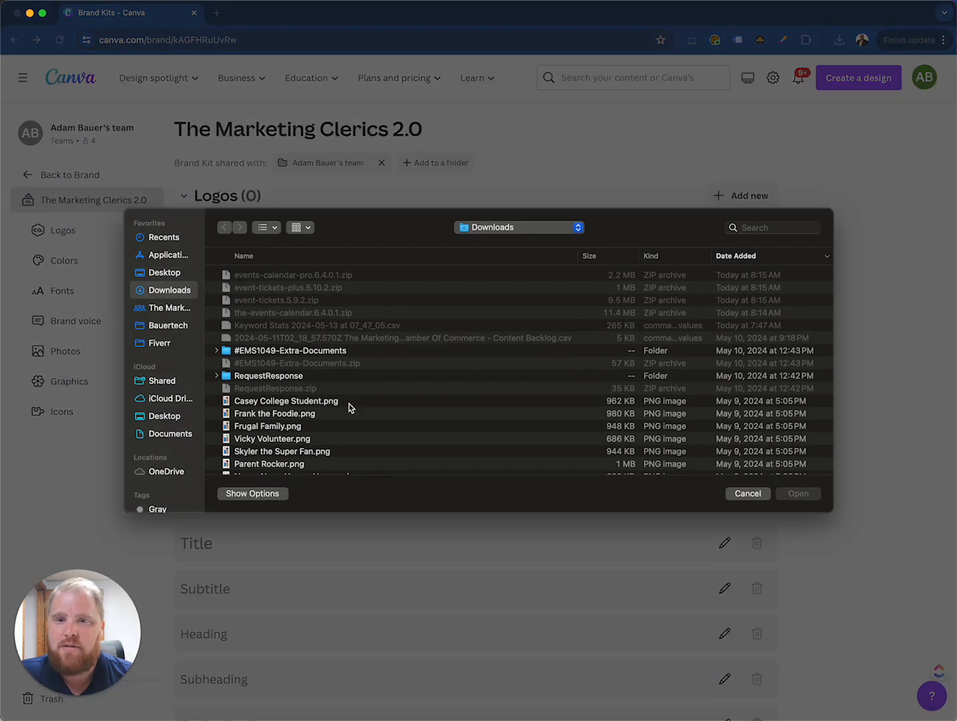
scroll(351, 406, down, 1)
scroll(352, 405, down, 3)
click(171, 308)
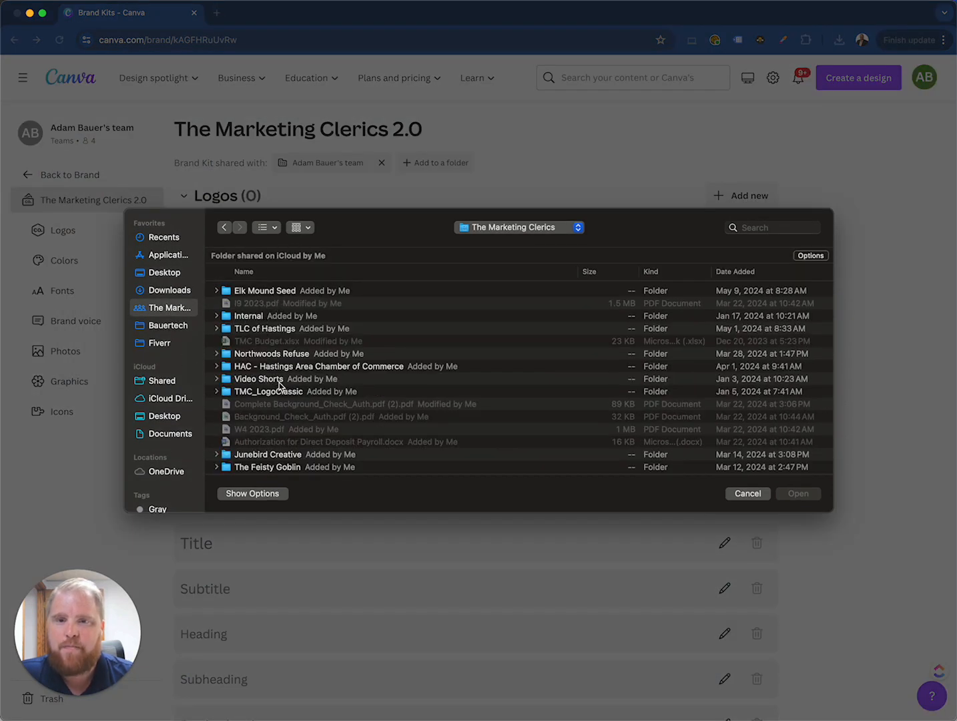
double_click(276, 394)
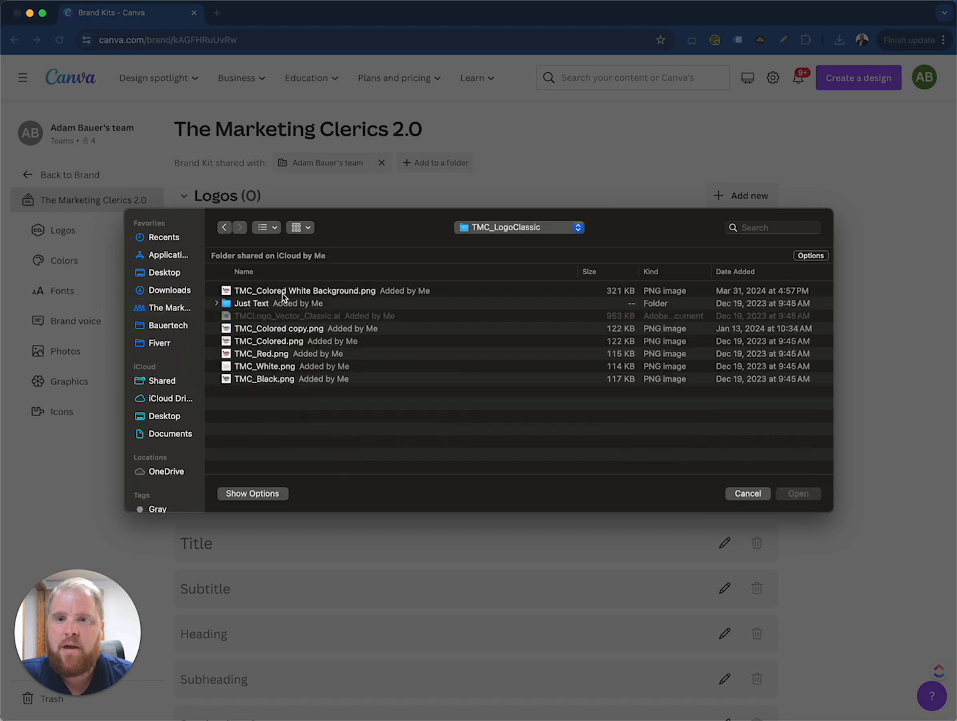
double_click(287, 295)
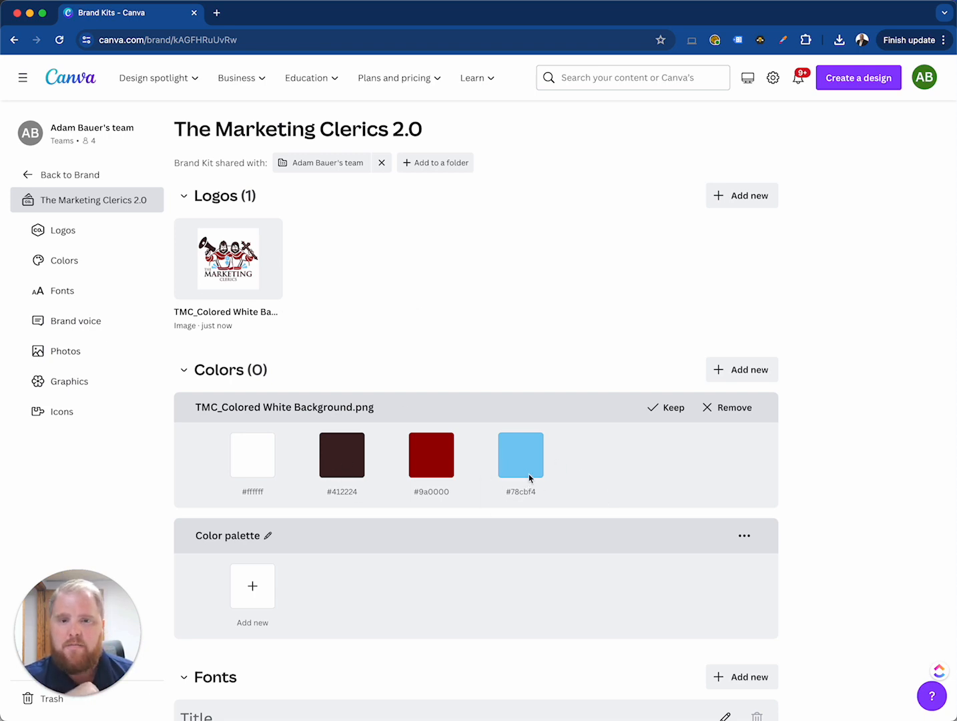
scroll(352, 391, down, 2)
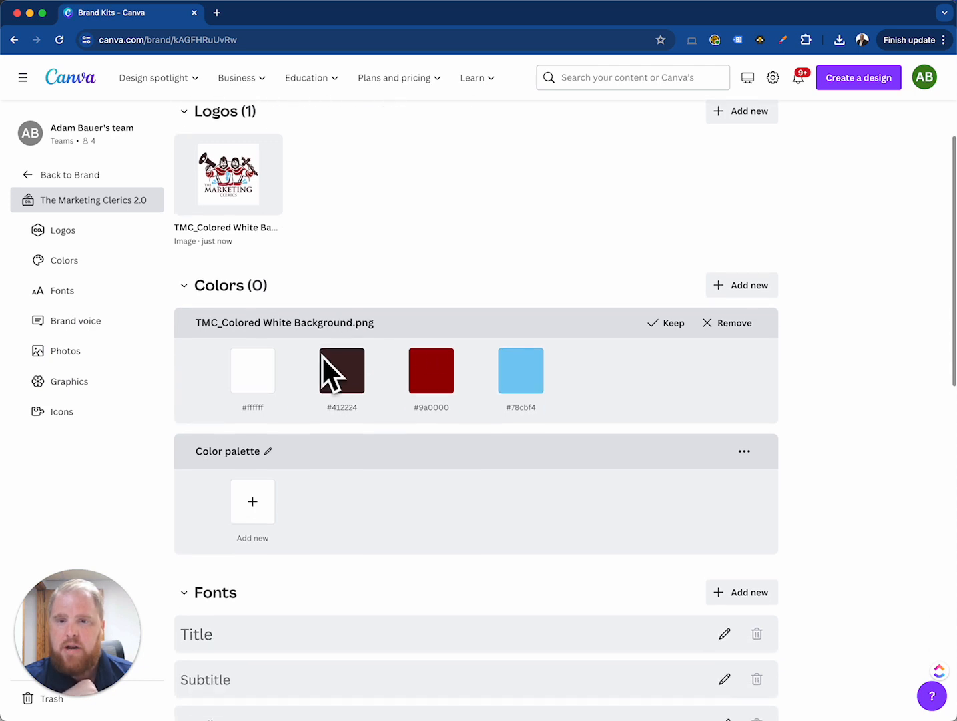
click(673, 323)
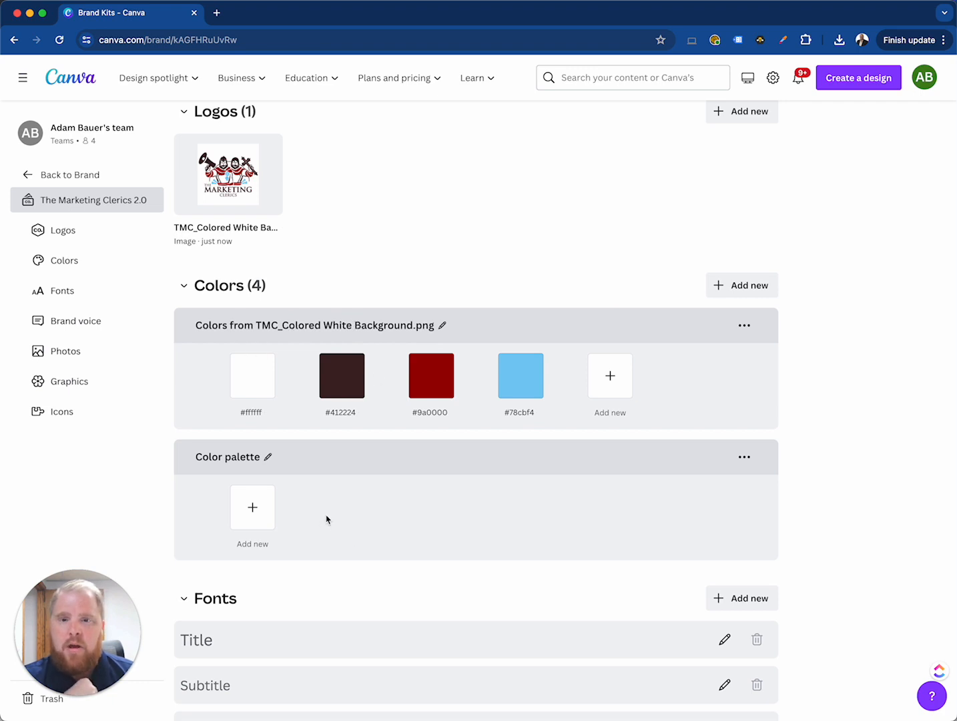
scroll(323, 519, down, 1)
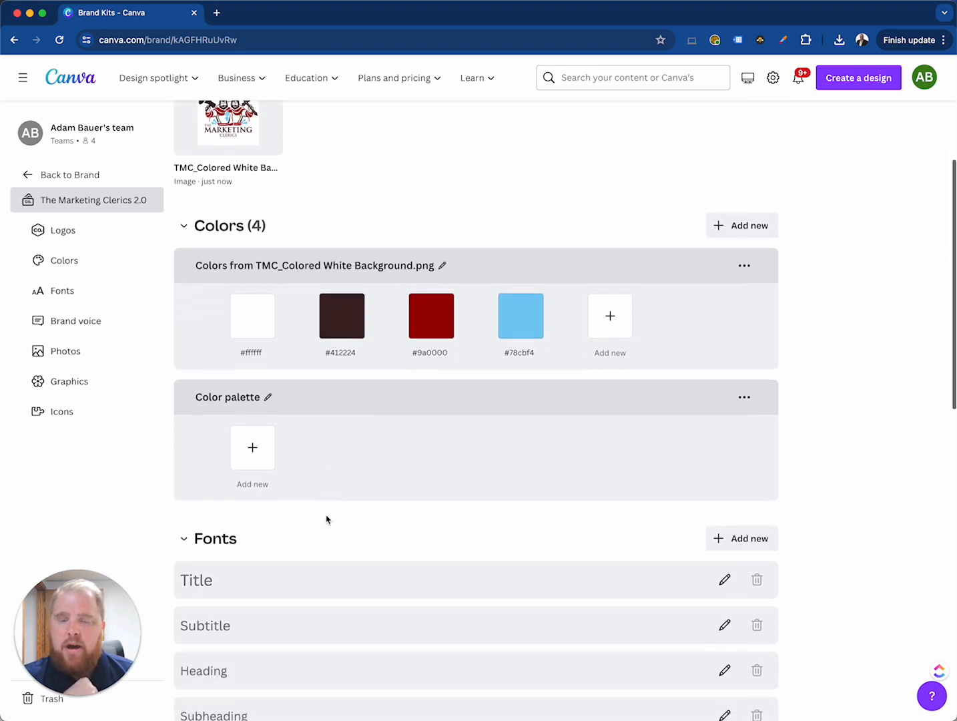
click(268, 459)
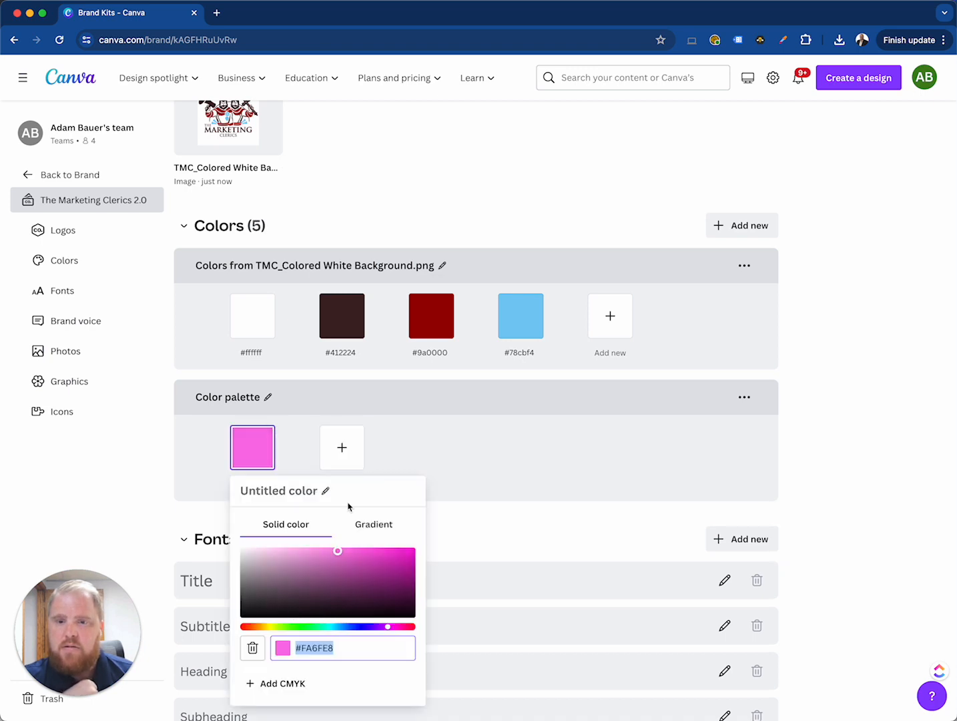
click(361, 459)
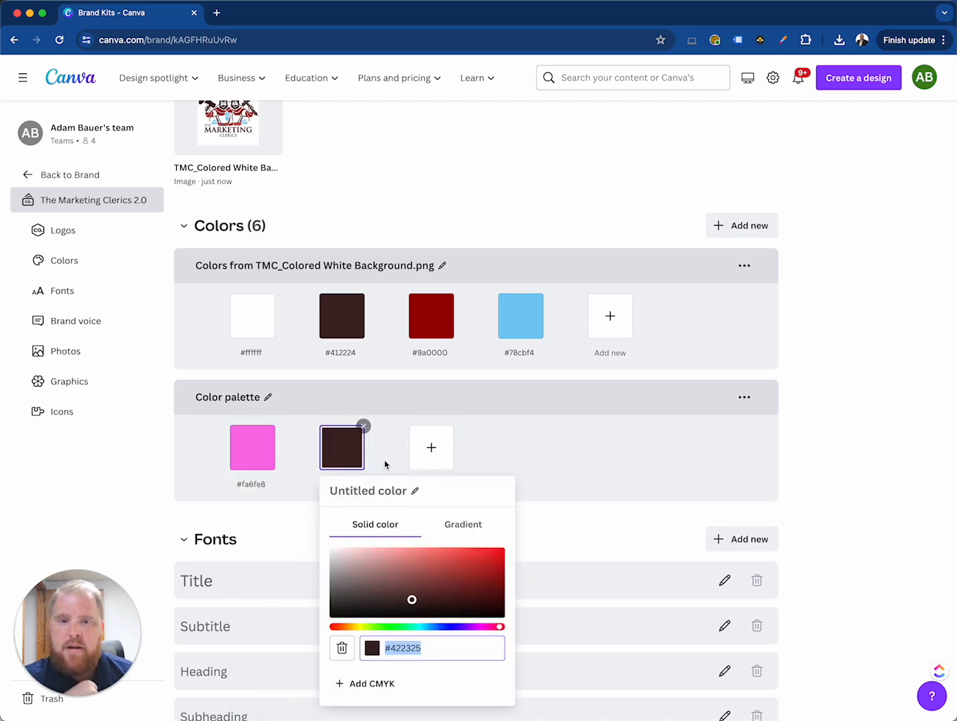
click(384, 451)
click(363, 427)
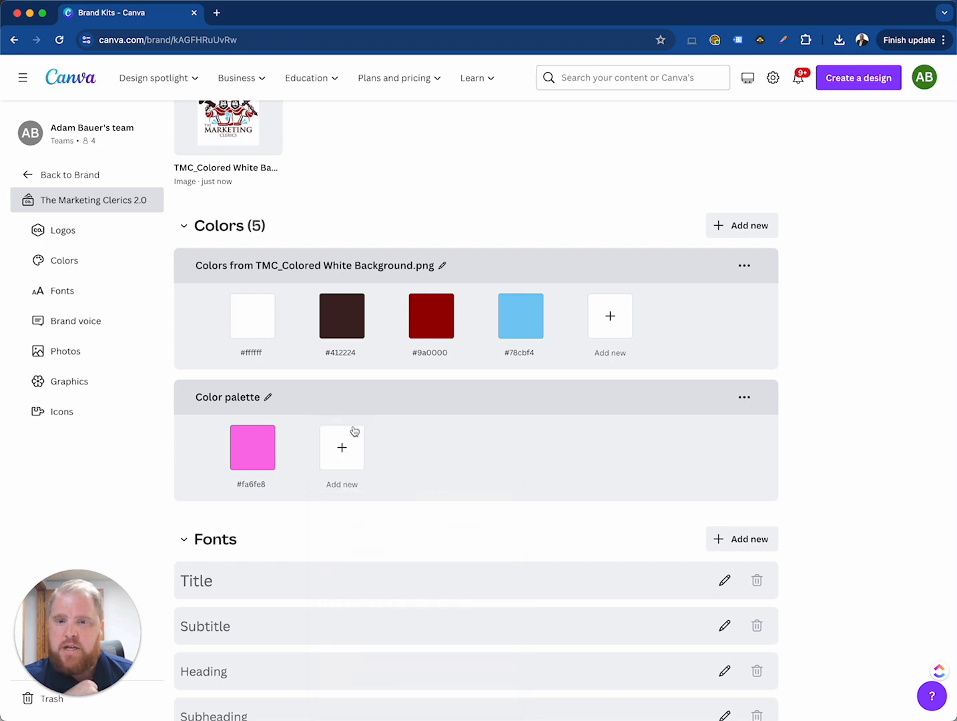
click(272, 427)
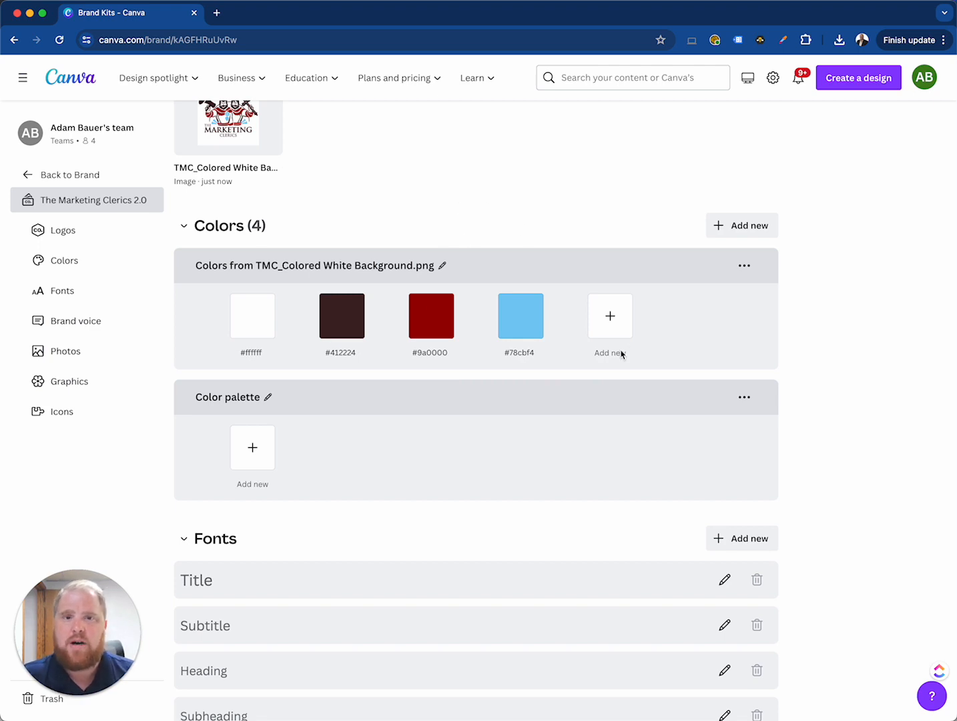
Search the web for "canva color wheel" in a new browser tab and open Canva's Color wheel page
scroll(394, 420, up, 1)
scroll(394, 419, up, 2)
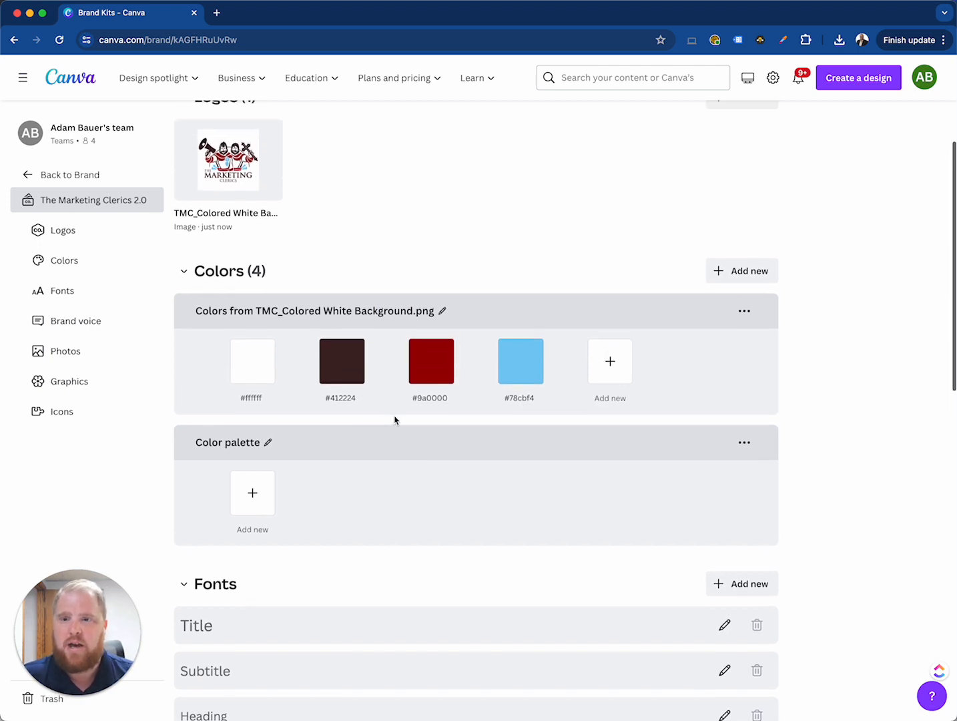
click(219, 13)
text(canva color )
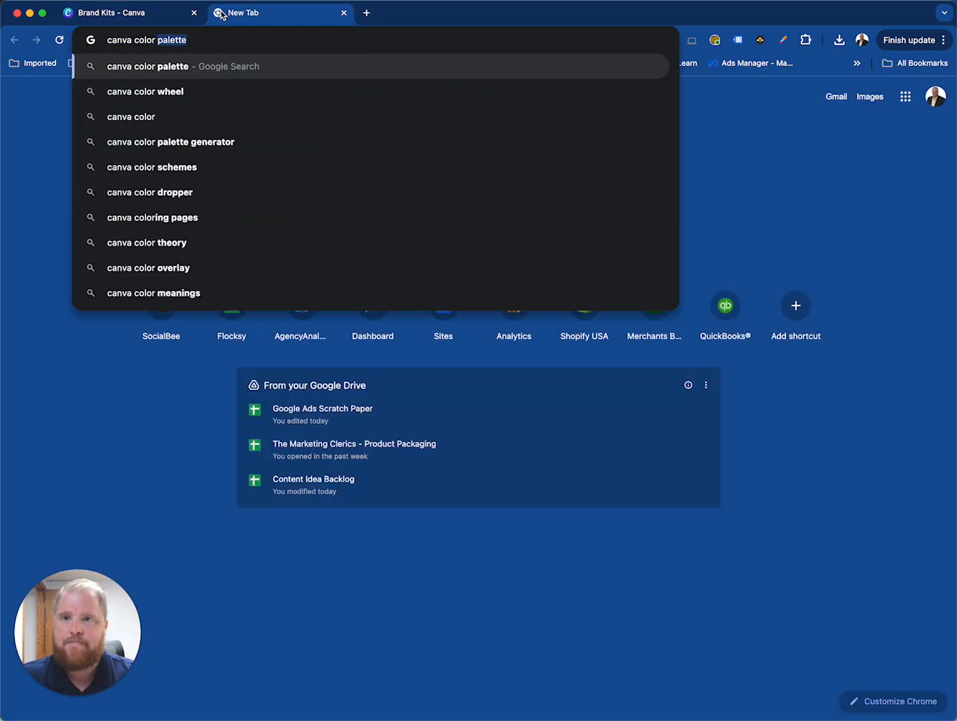
text(wheel)
key(Return)
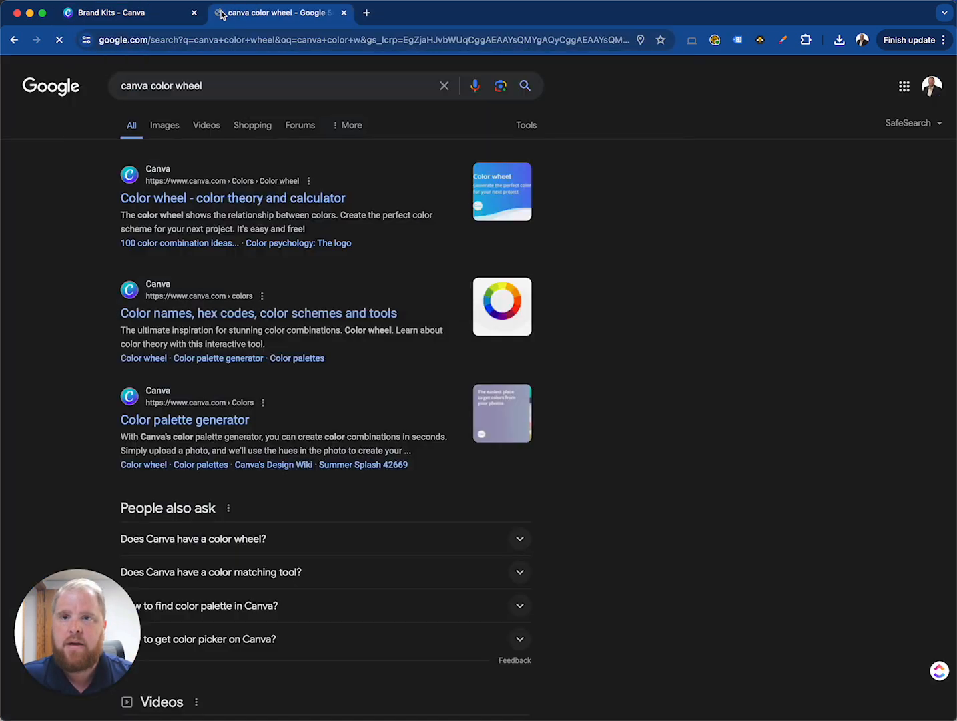
click(248, 204)
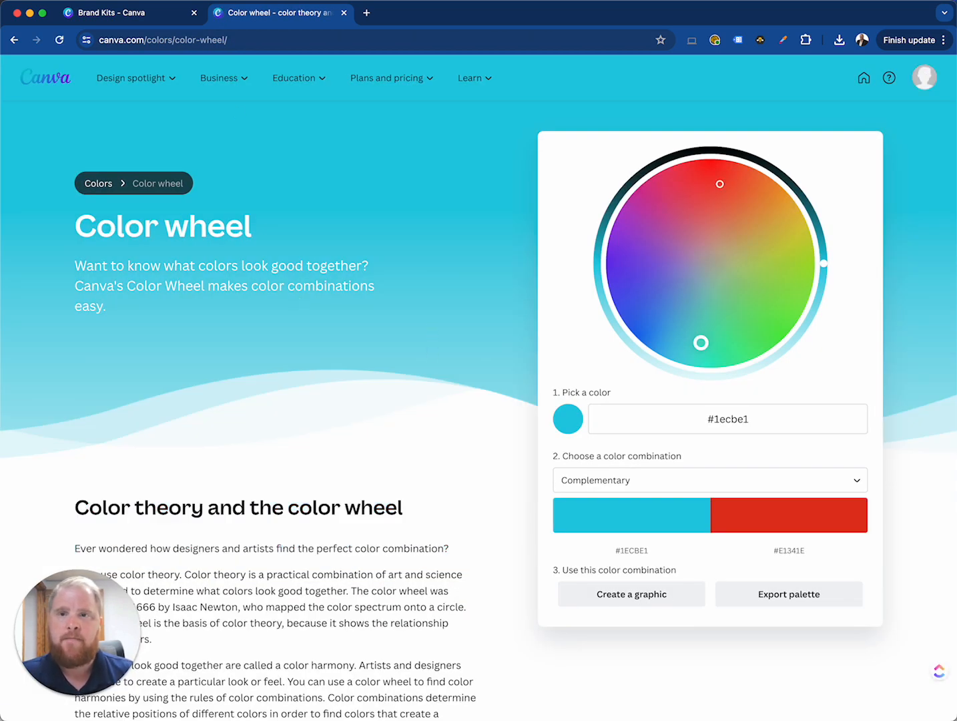
Copy the red #9a0000 from the Brand Kit's logo colors and set it as the color wheel's picked color
click(143, 19)
click(437, 399)
key(super+c)
click(270, 13)
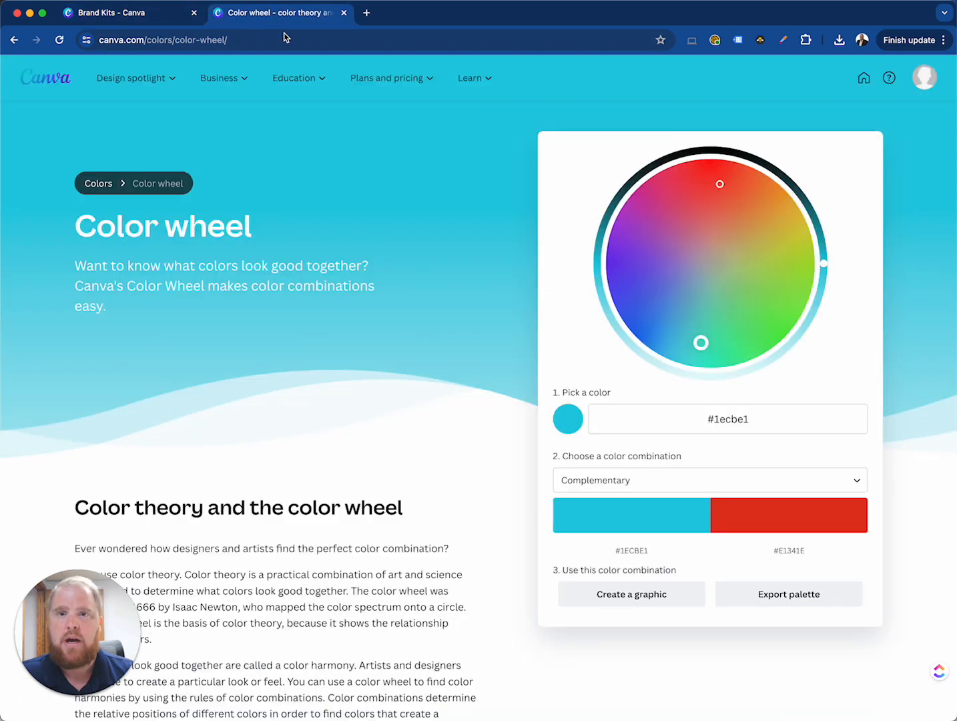
double_click(747, 416)
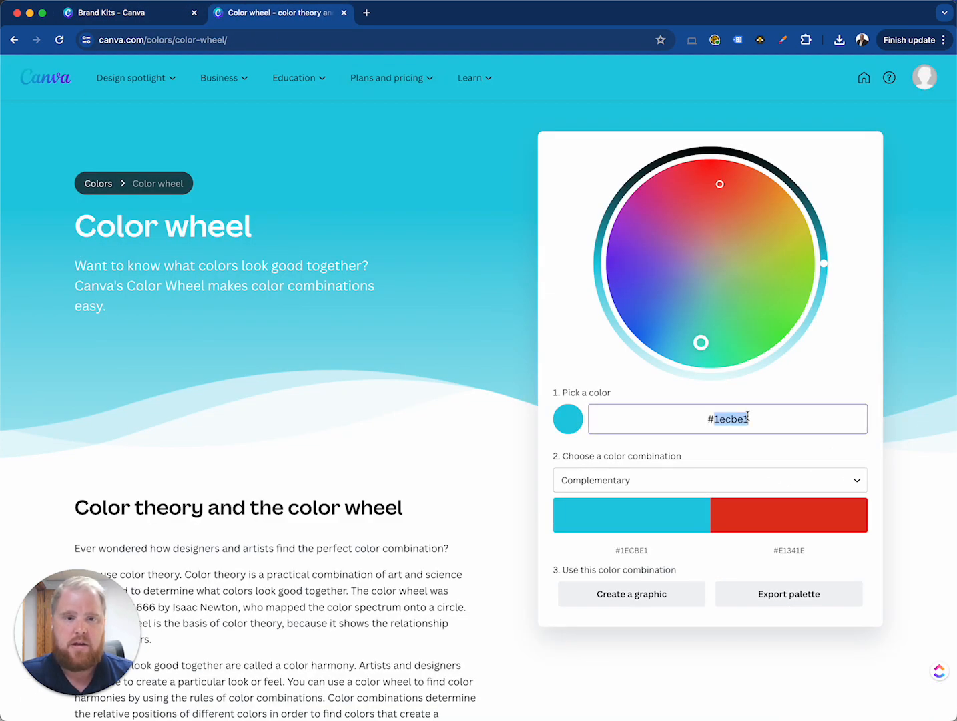
key(super+v)
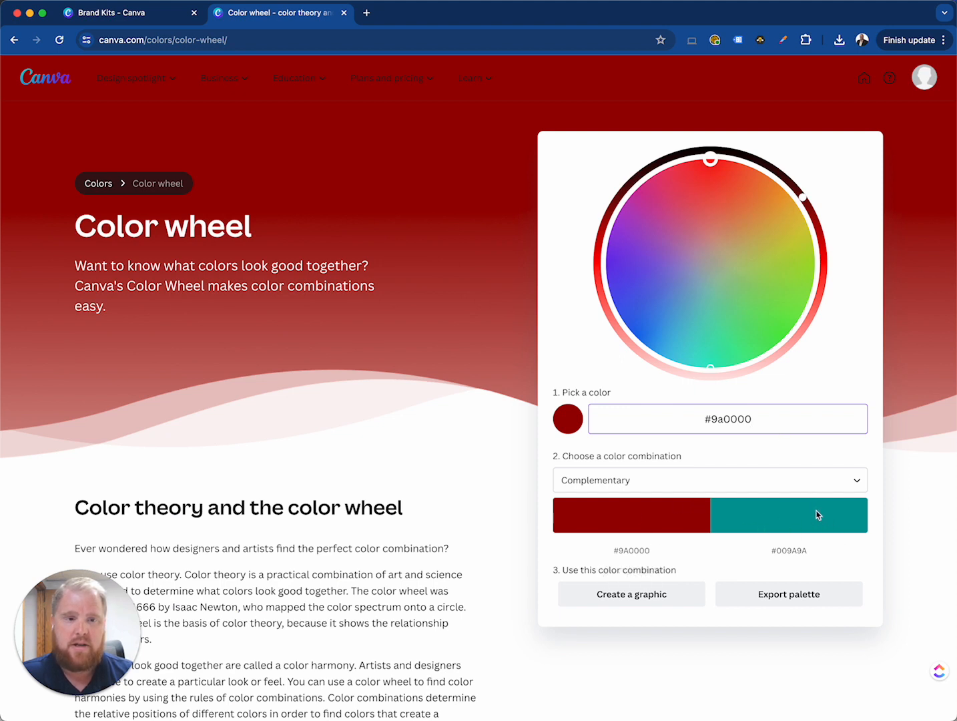
Preview the Monochromatic, Analogous and Triadic color combinations for the picked red
click(854, 481)
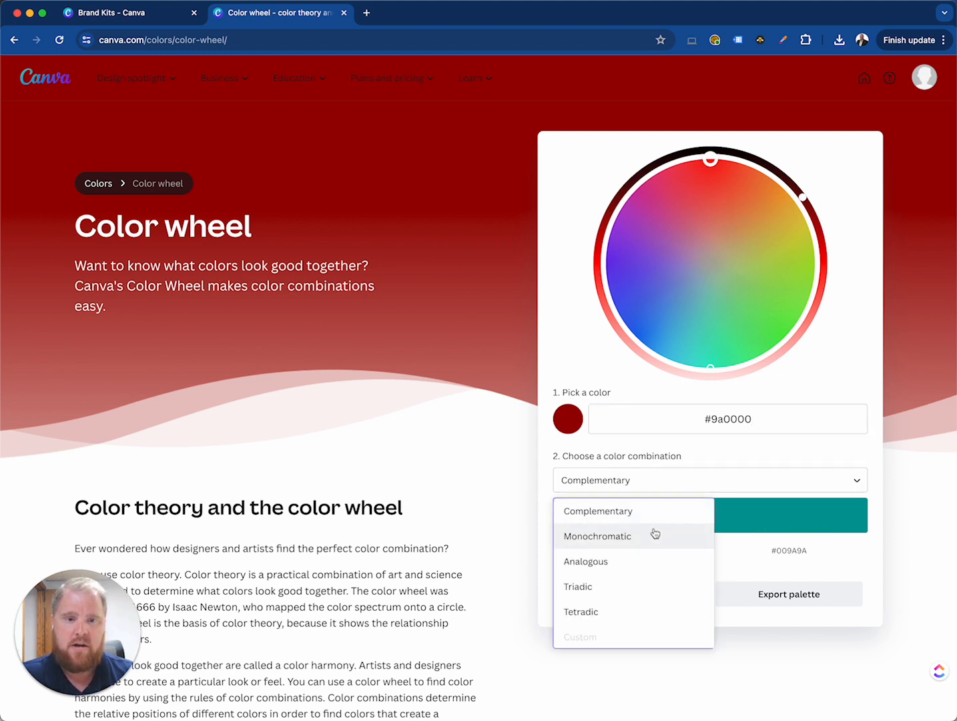
click(617, 542)
click(857, 481)
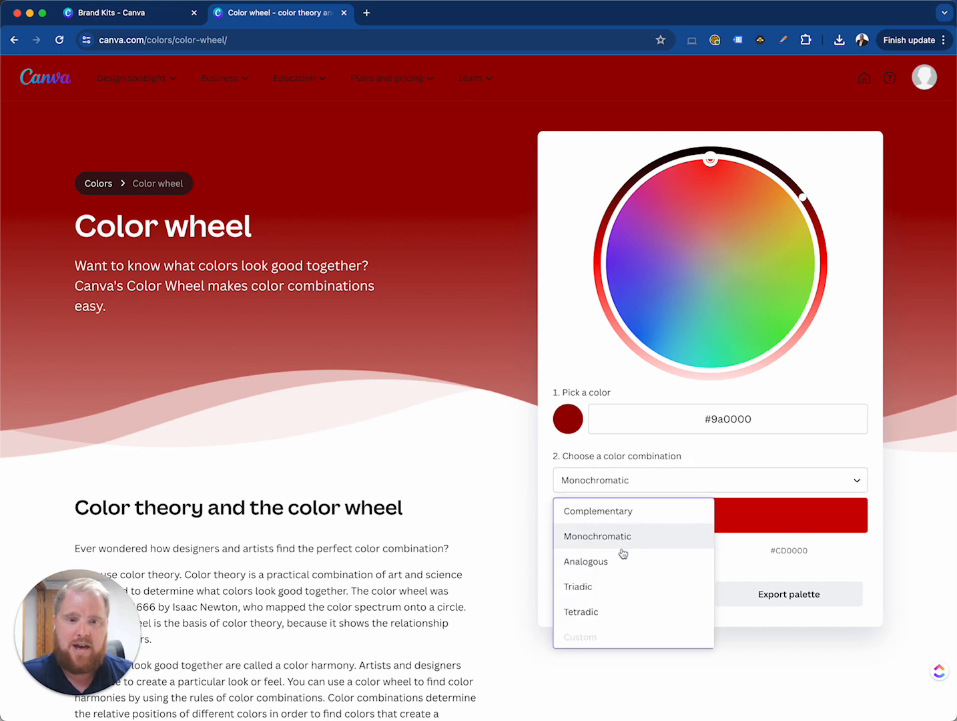
click(609, 562)
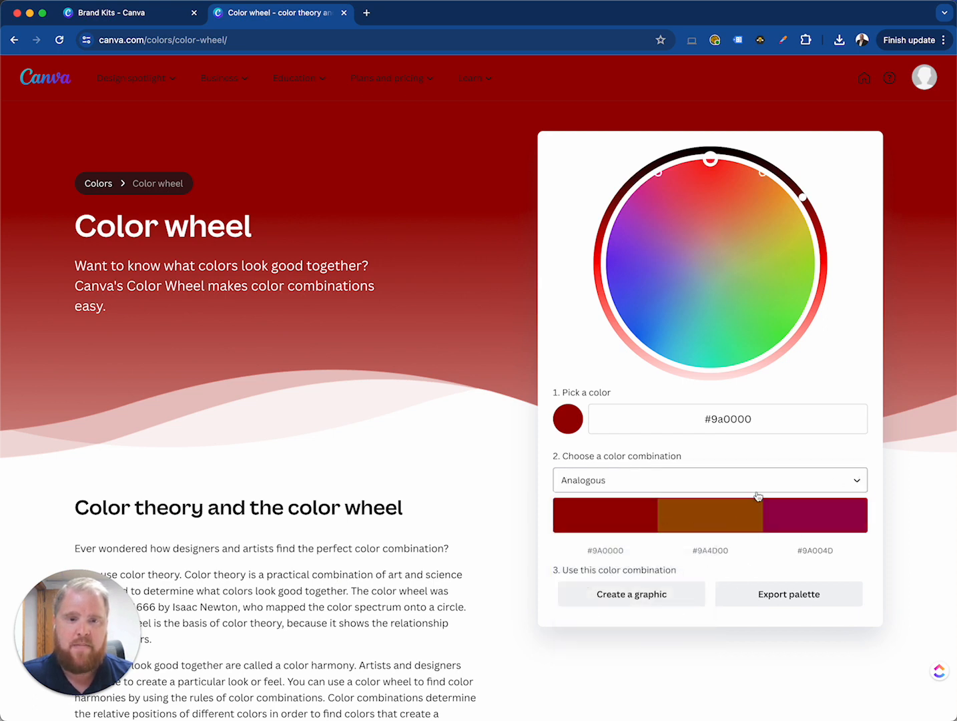
click(846, 489)
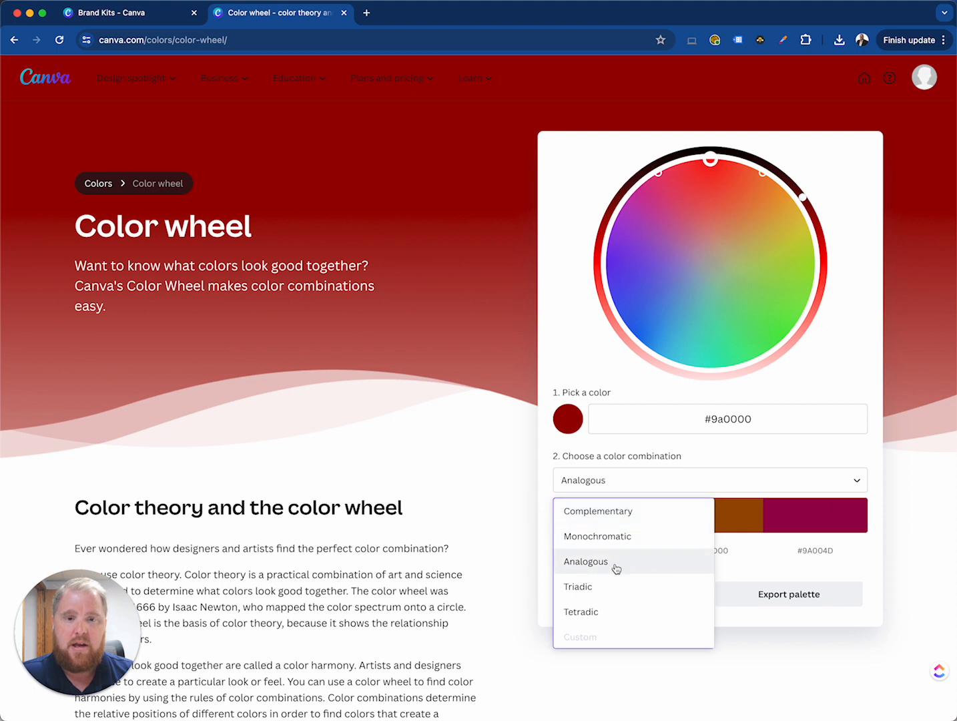
click(613, 585)
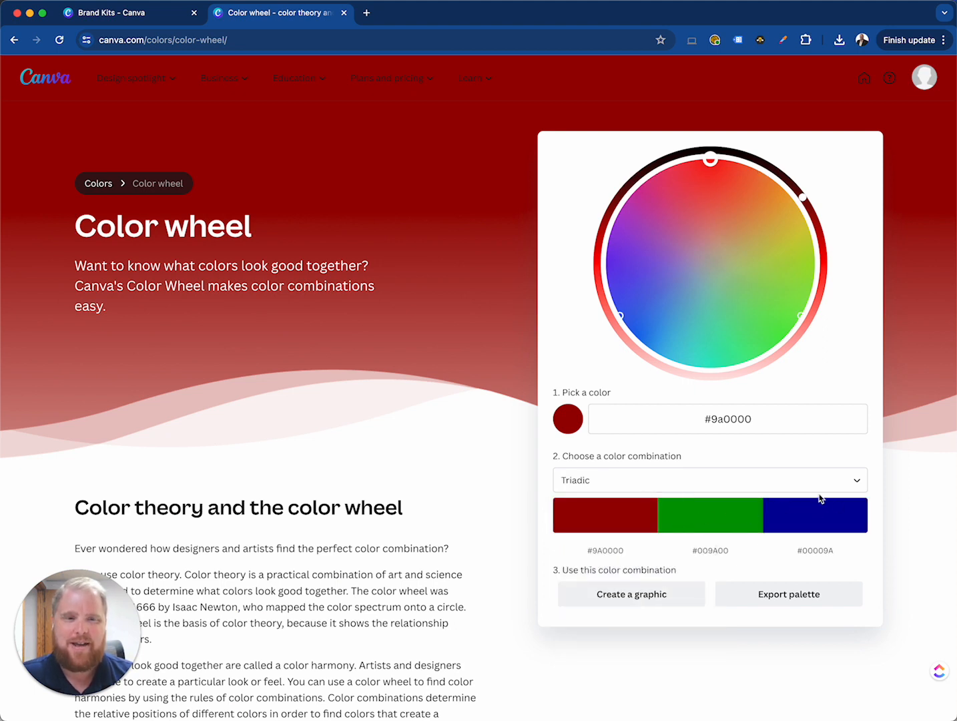
Set the color combination to Tetradic and add its purple, #4D009A, to the Brand Kit's Color palette
click(857, 481)
click(618, 608)
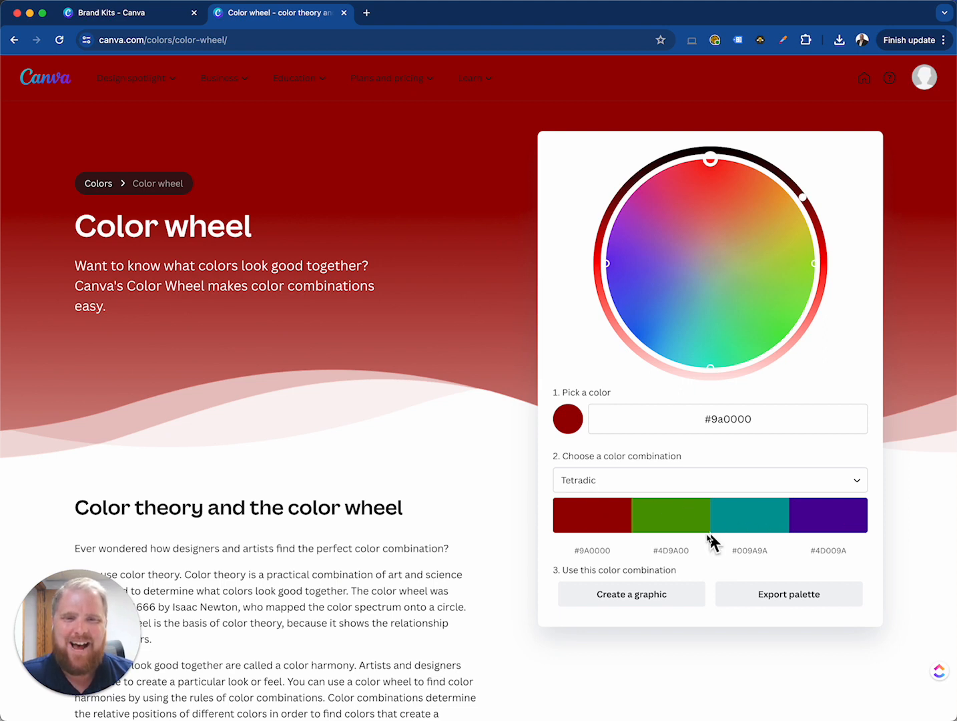
click(834, 553)
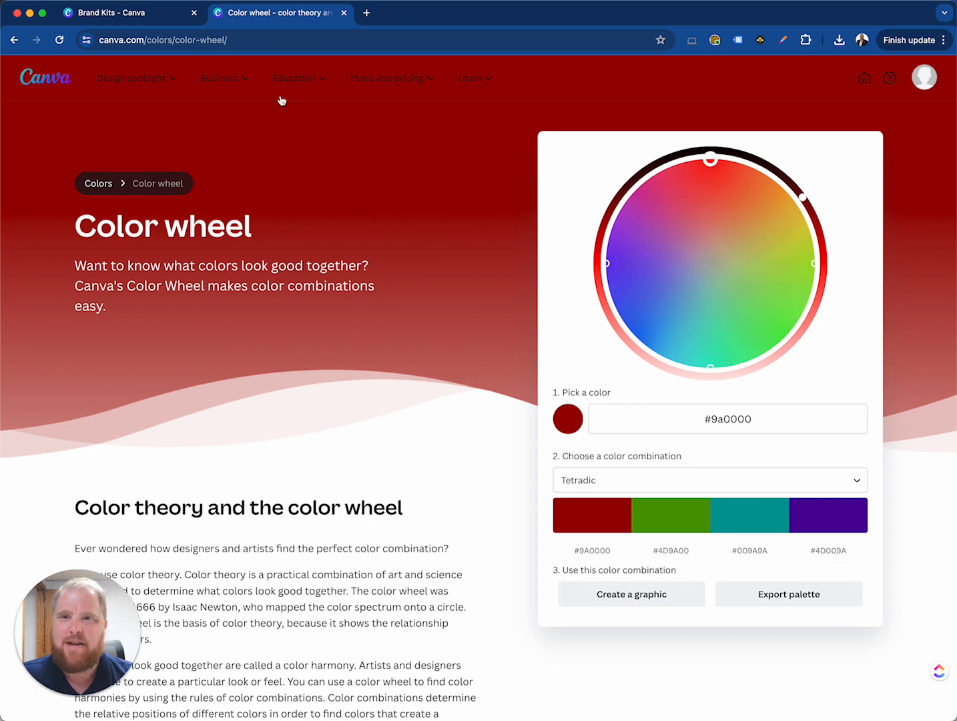
click(171, 20)
click(252, 493)
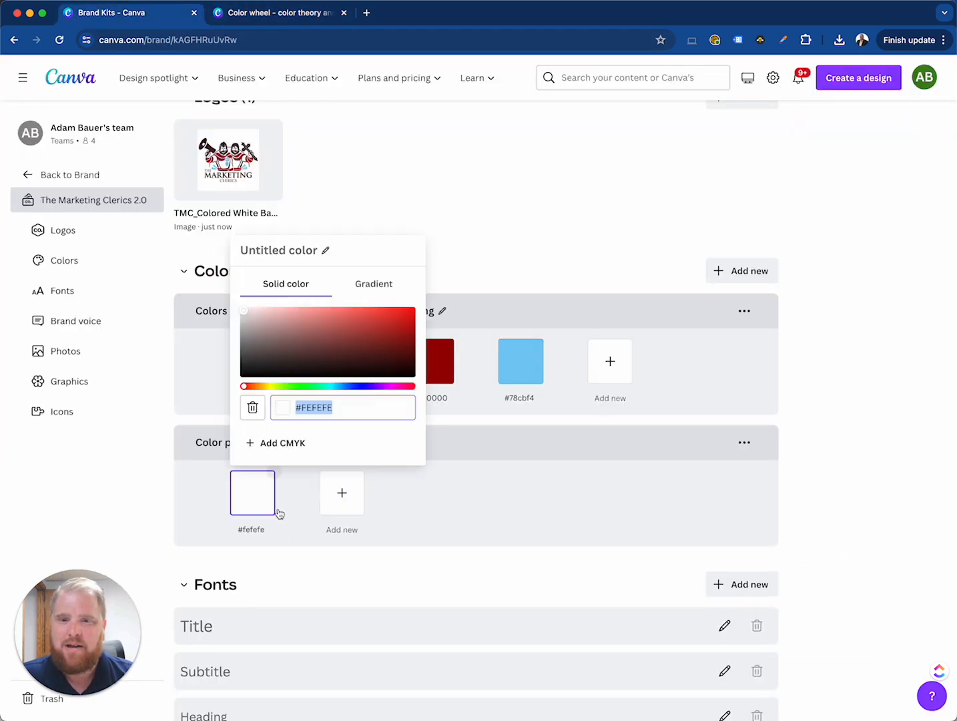
key(ctrl+v)
key(Escape)
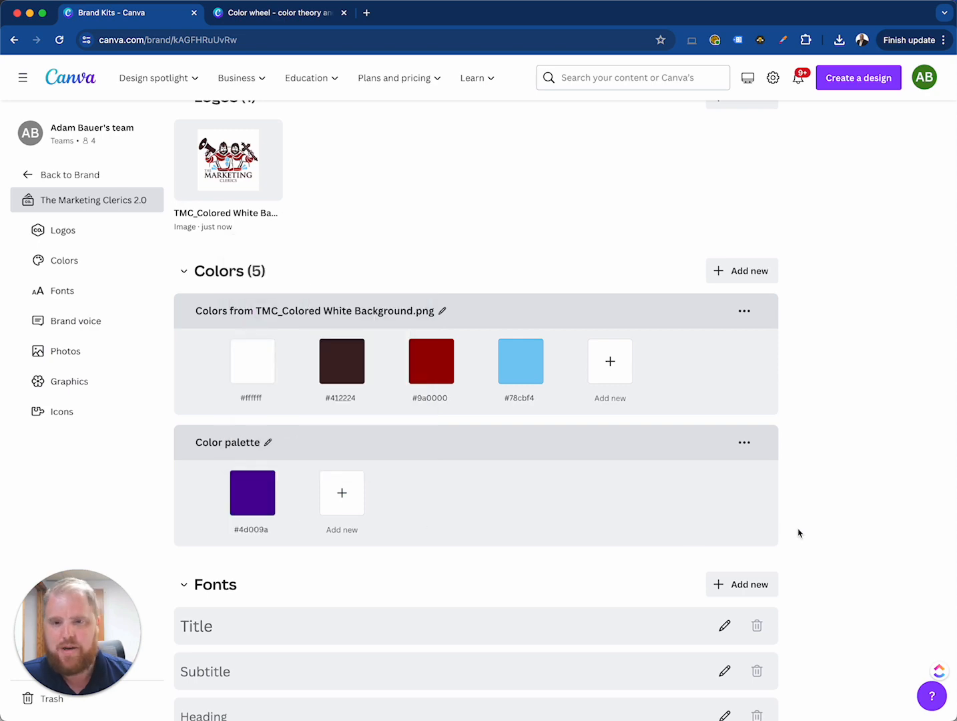
Copy the green #4D9A00 from the color wheel's Tetradic combination and add it to the Brand Kit's Color palette
click(283, 14)
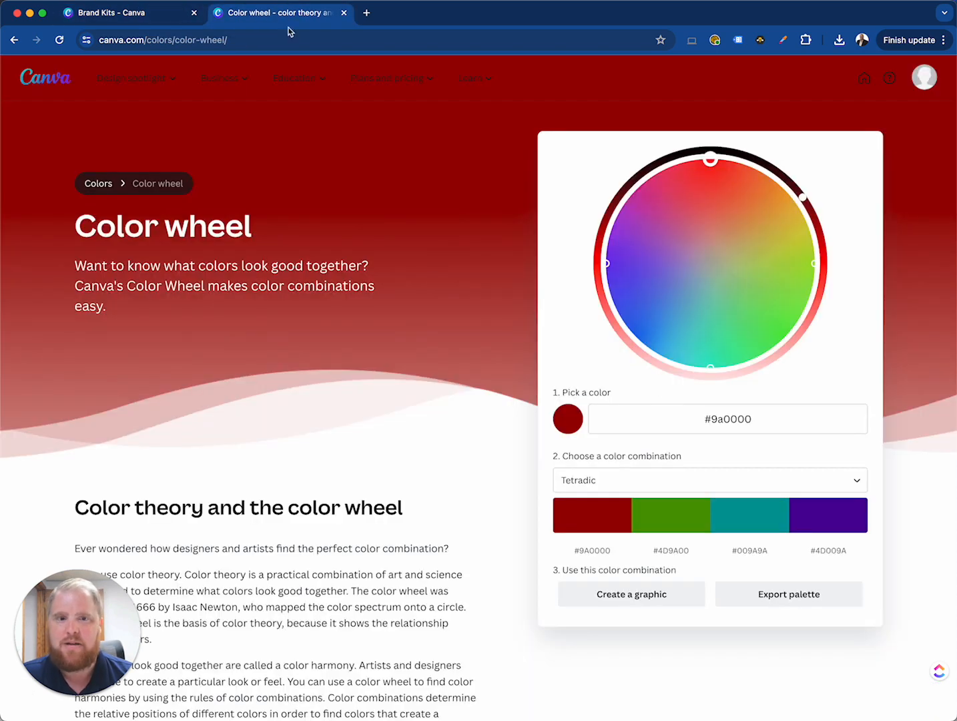
click(677, 553)
click(180, 19)
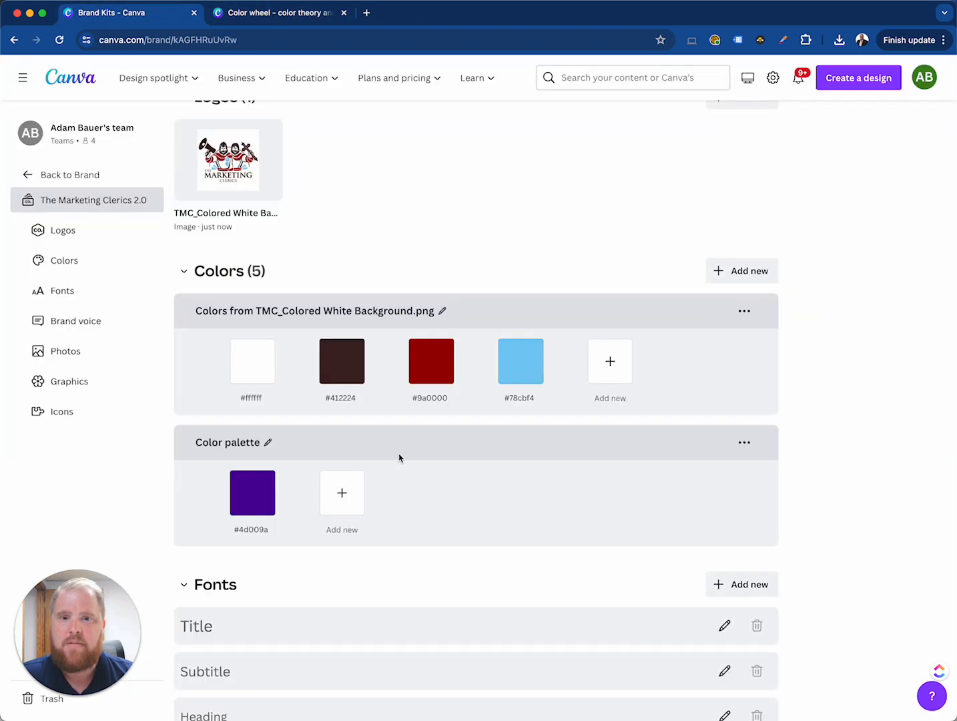
click(342, 492)
key(ctrl+v)
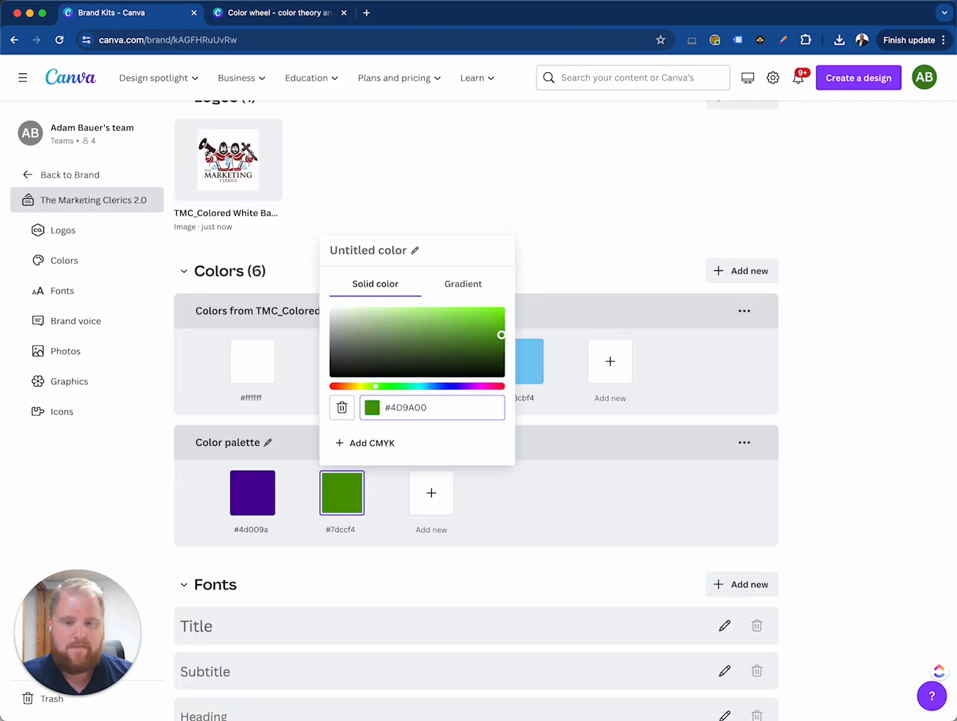
Set the color wheel's combination to Monochromatic for the picked red and copy its brighter red, #CD0000
click(372, 493)
click(292, 16)
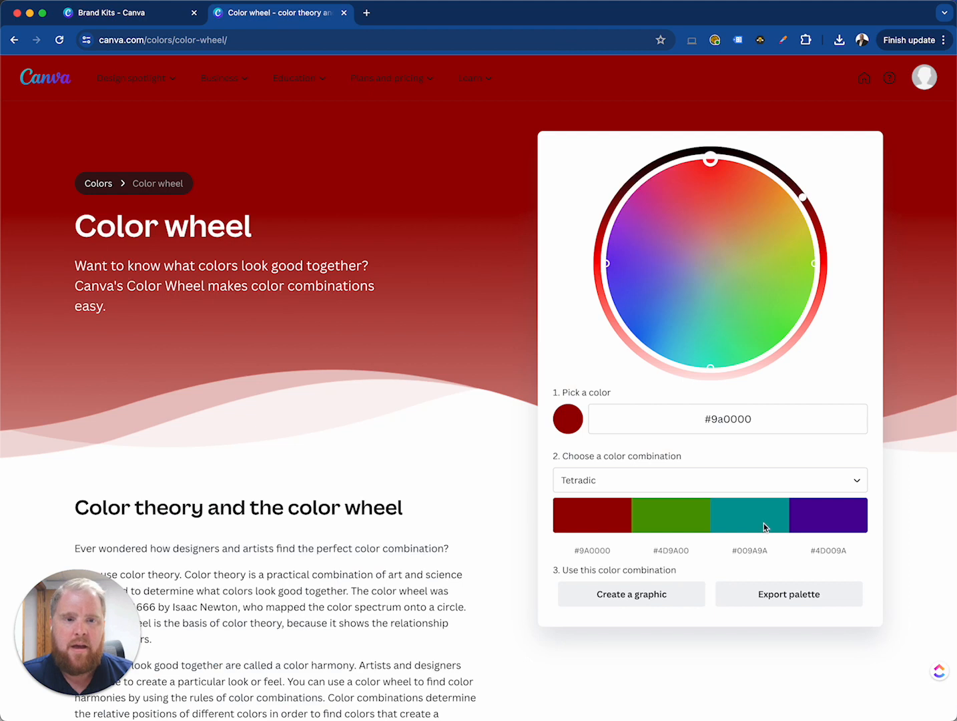
click(860, 483)
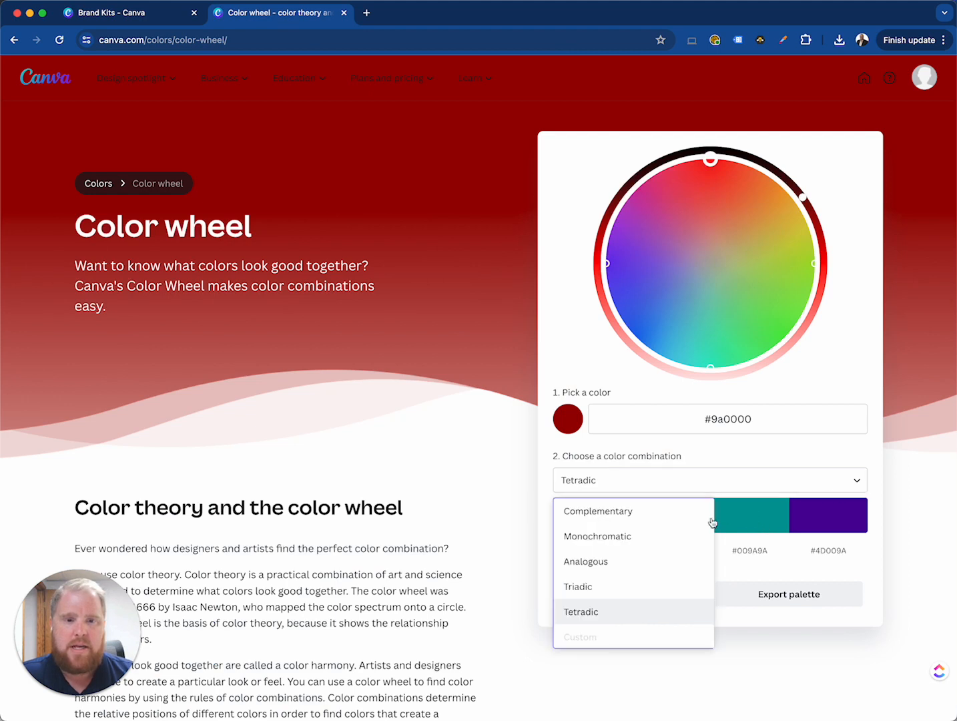
click(663, 576)
click(856, 484)
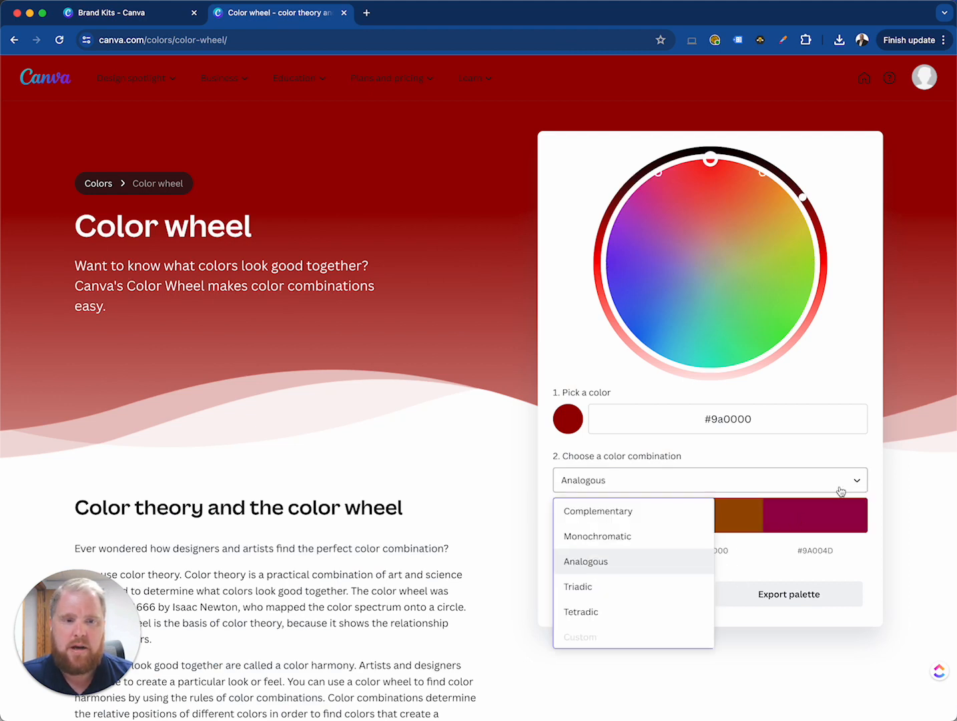
click(634, 537)
click(799, 552)
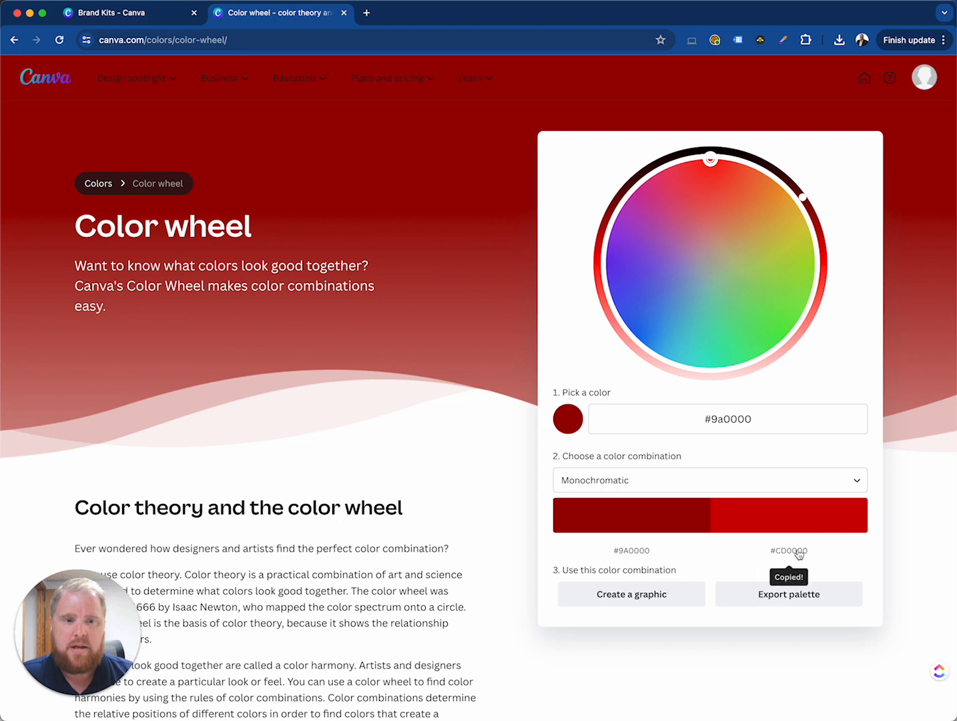
Add the copied red #CD0000 as a new color in the Brand Kit's Color palette
click(139, 18)
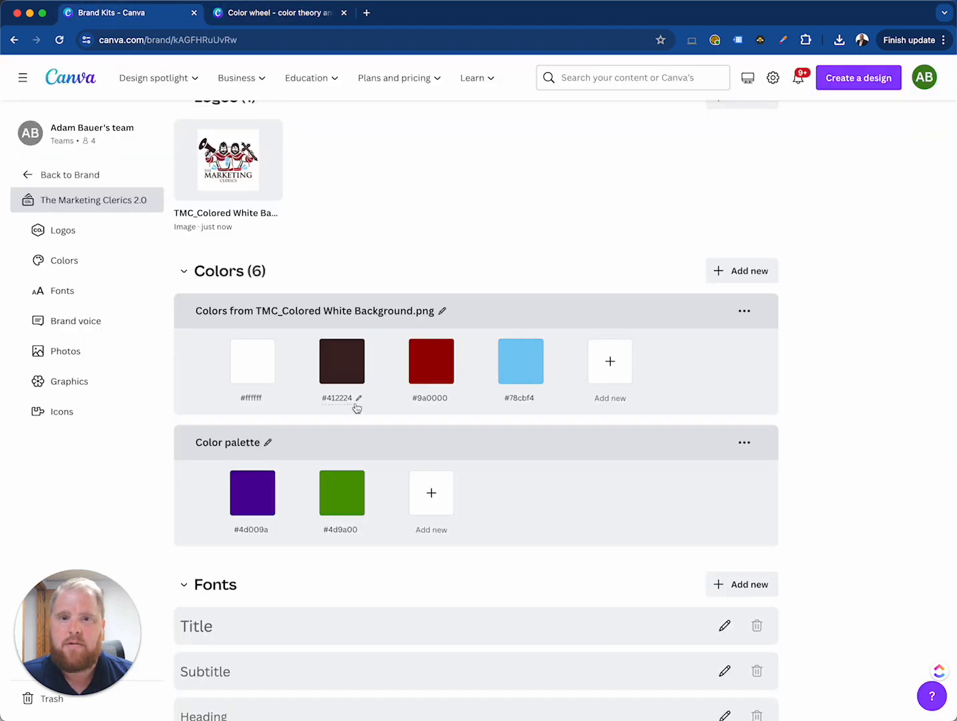
click(416, 502)
key(super+v)
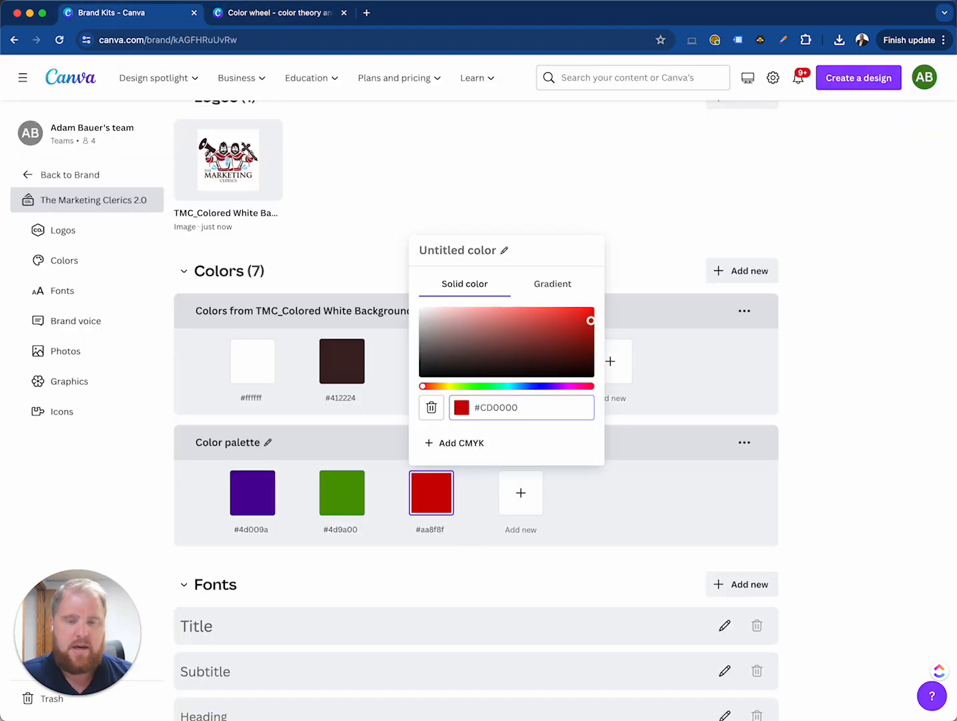
key(Return)
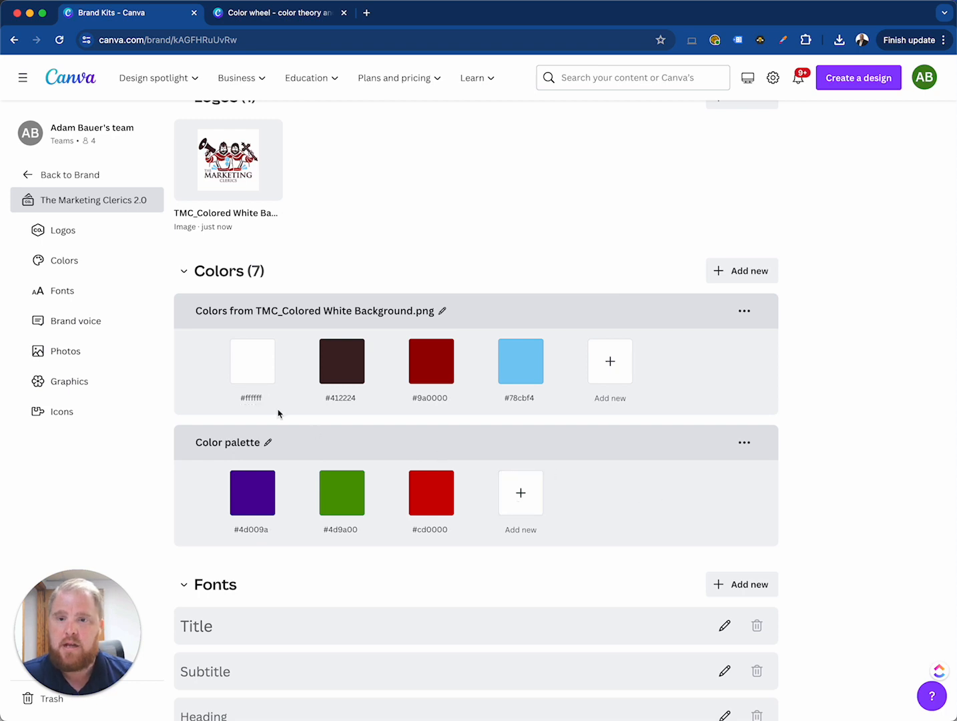
Rename the Brand Kit's Color palette to "Black Friday Special Palette"
click(234, 443)
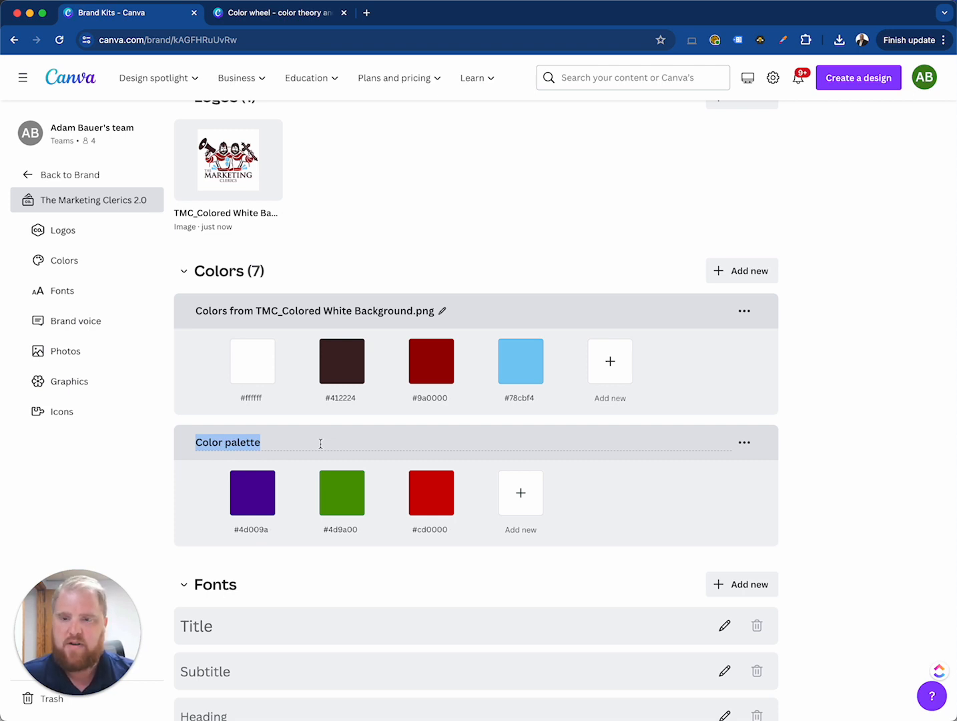
text(Black Friday)
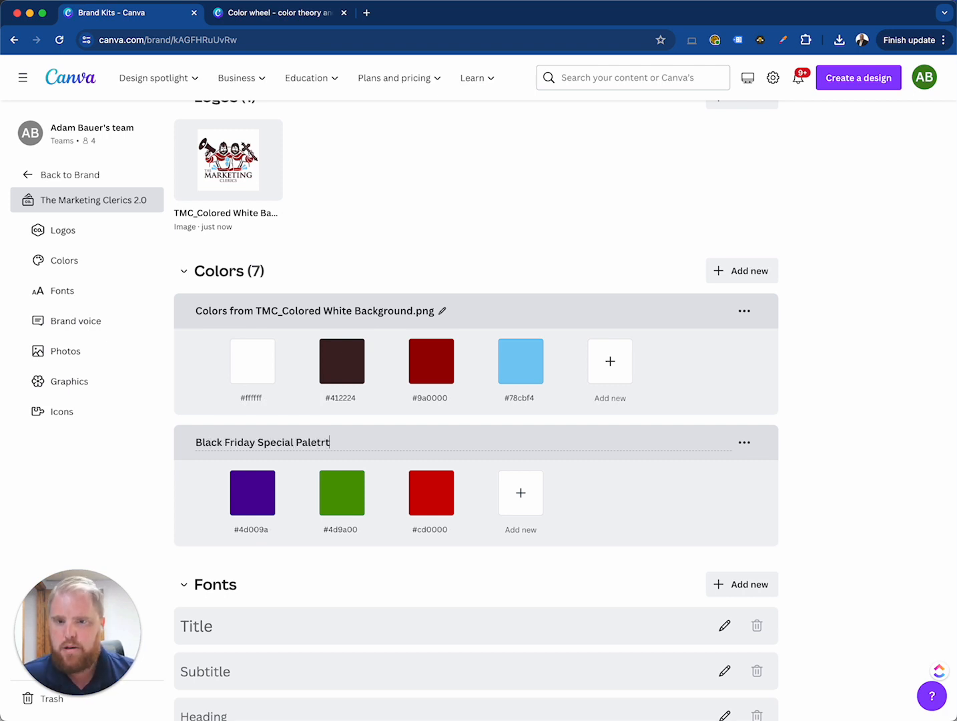
click(813, 445)
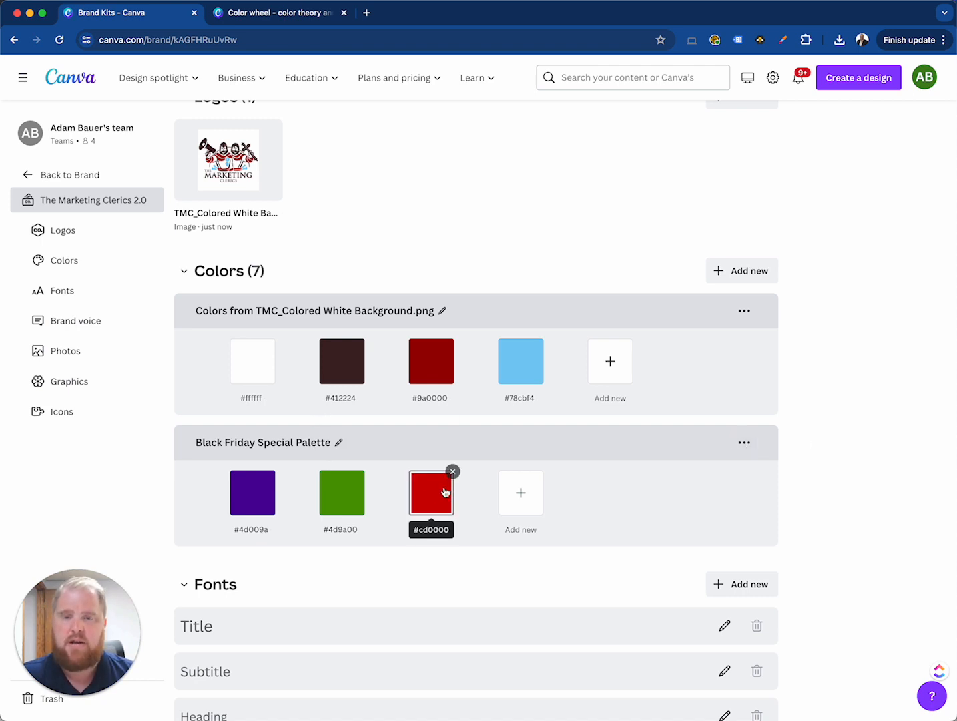
scroll(444, 491, down, 5)
scroll(445, 490, down, 4)
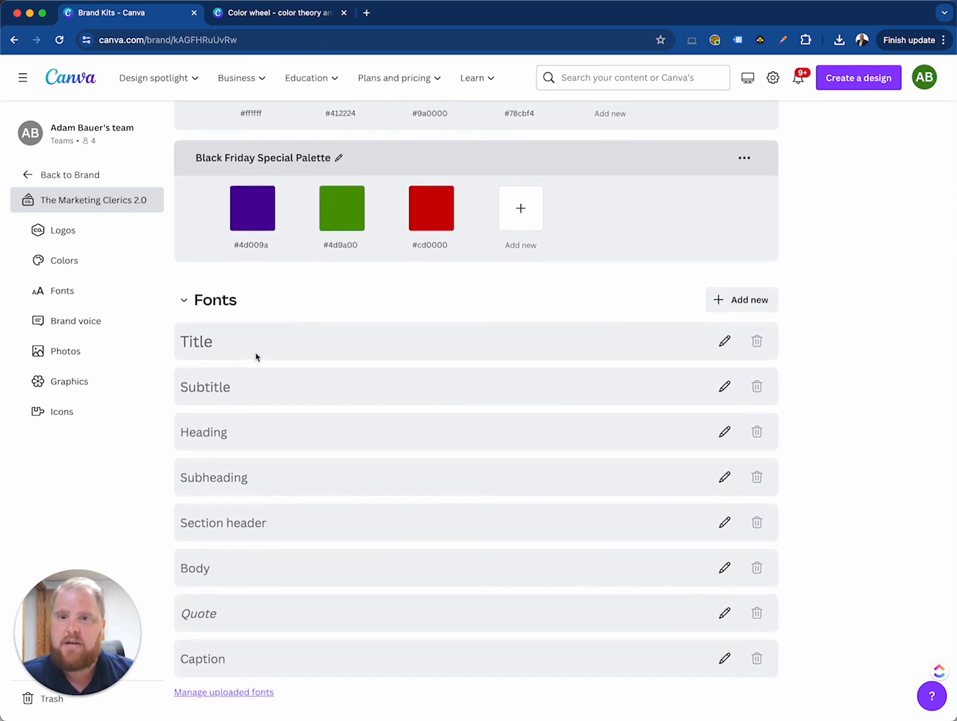
click(264, 351)
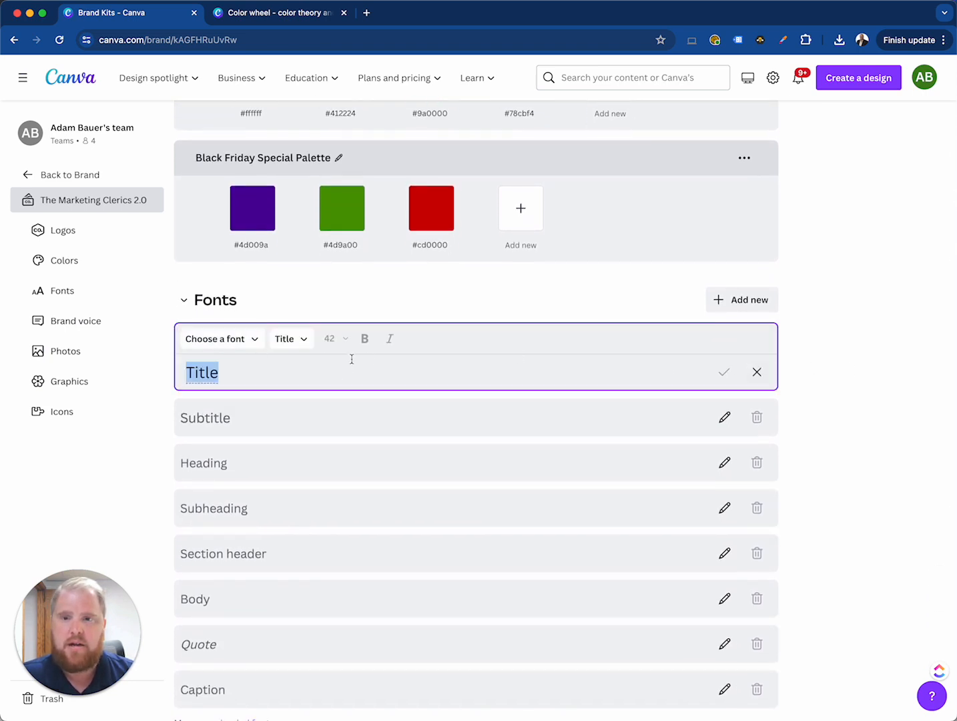
click(756, 372)
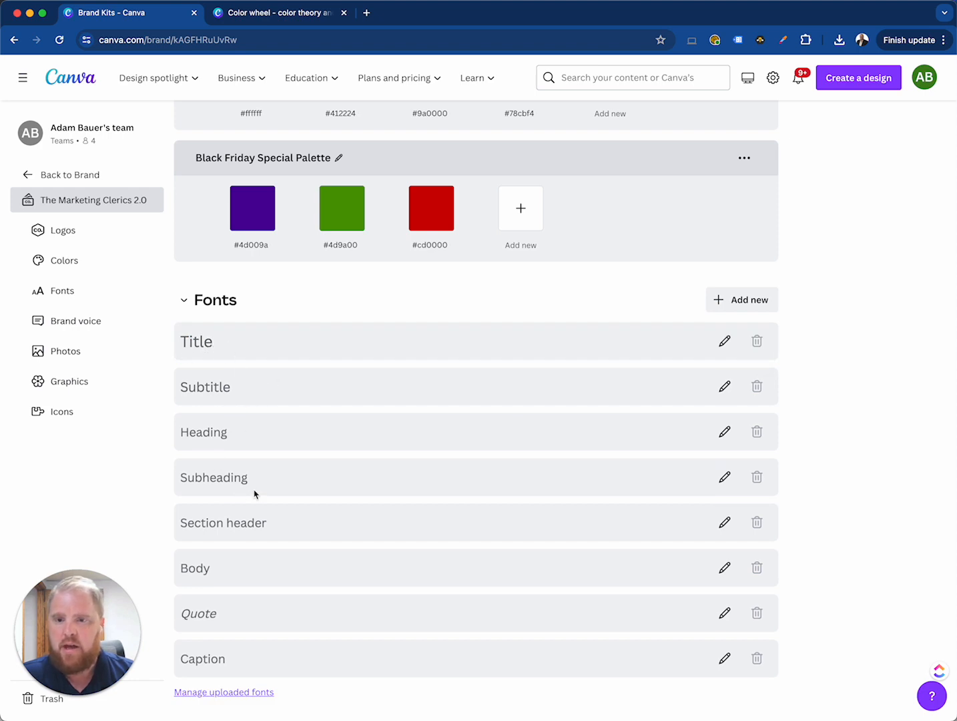
scroll(237, 523, down, 2)
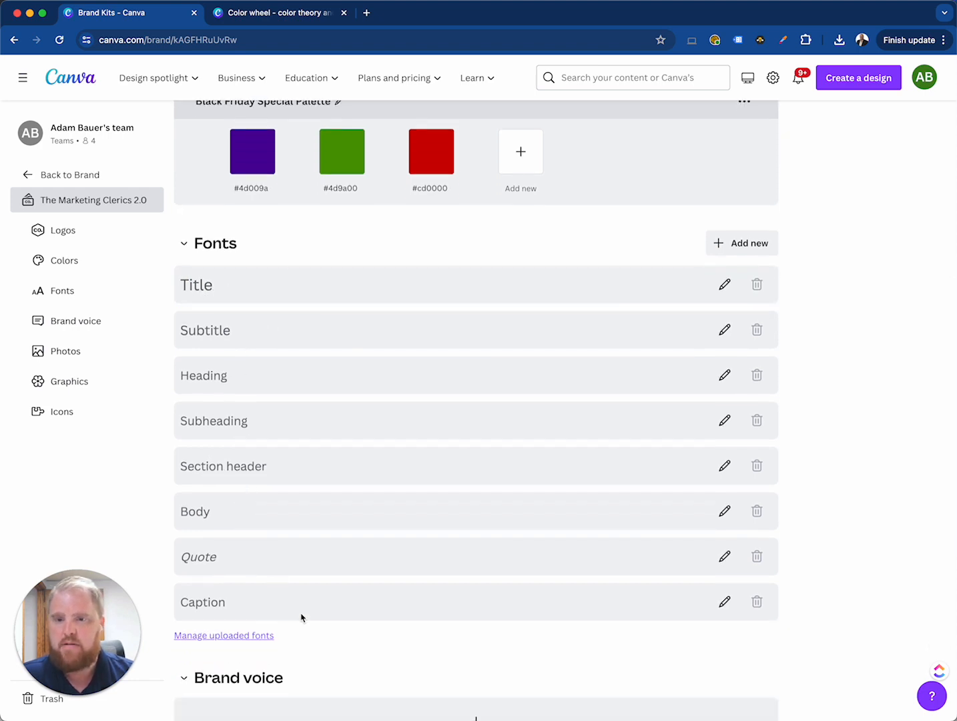
scroll(356, 284, up, 1)
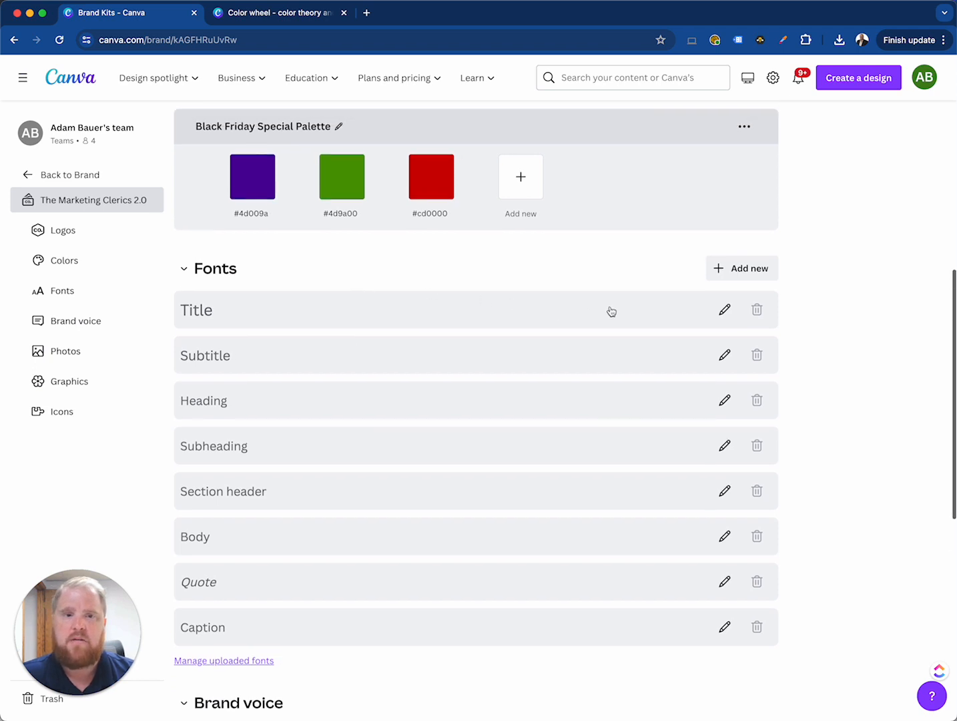
Set the Brand Kit's Title style to the Zen Dots font from the Headings category, with "The Marketing Cleric" as its text, and save it
click(723, 309)
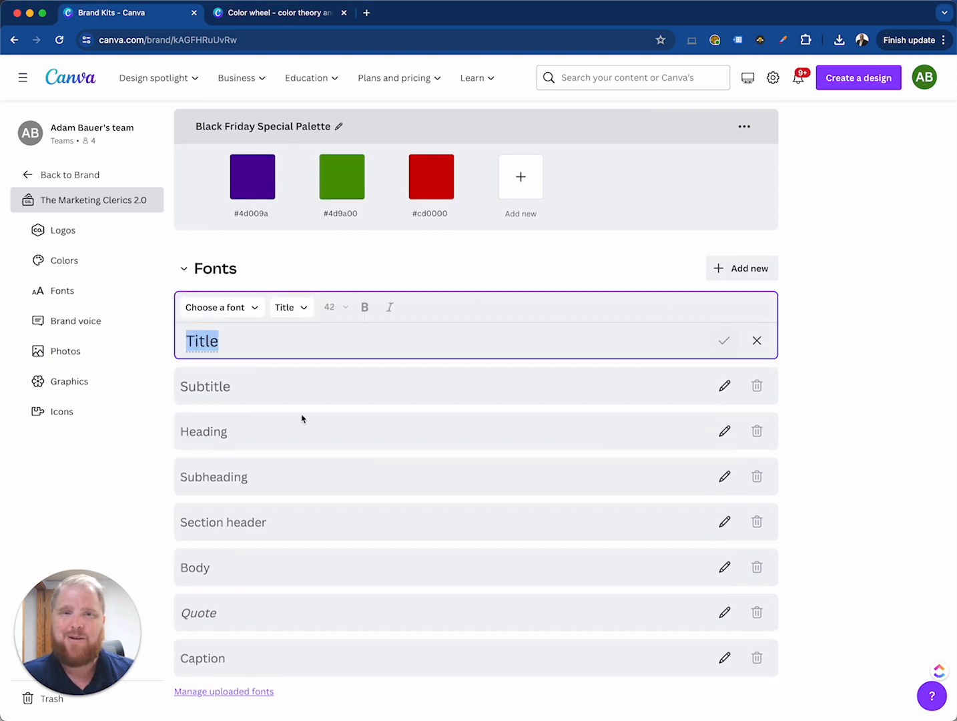
click(249, 308)
scroll(229, 495, down, 1)
scroll(230, 495, down, 3)
scroll(233, 480, up, 4)
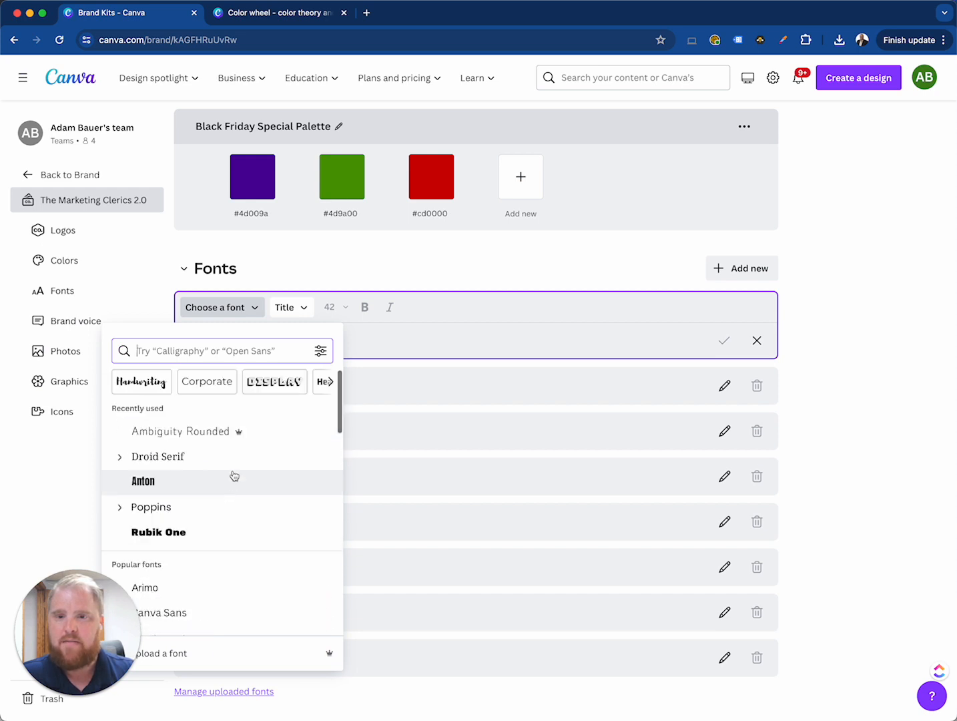
scroll(273, 387, right, 2)
click(267, 386)
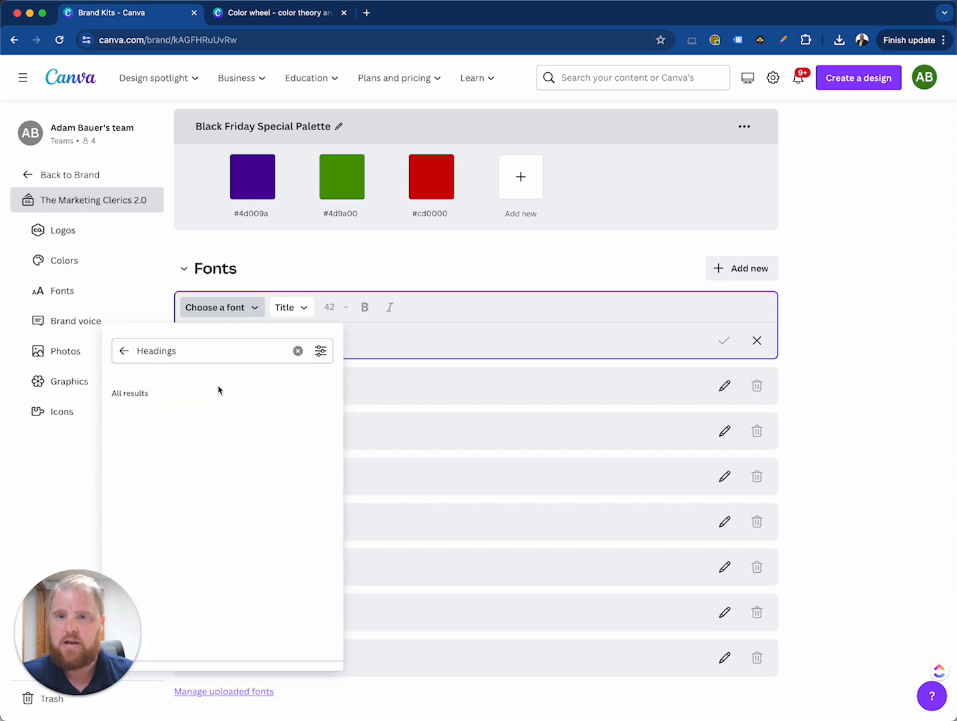
scroll(220, 533, down, 3)
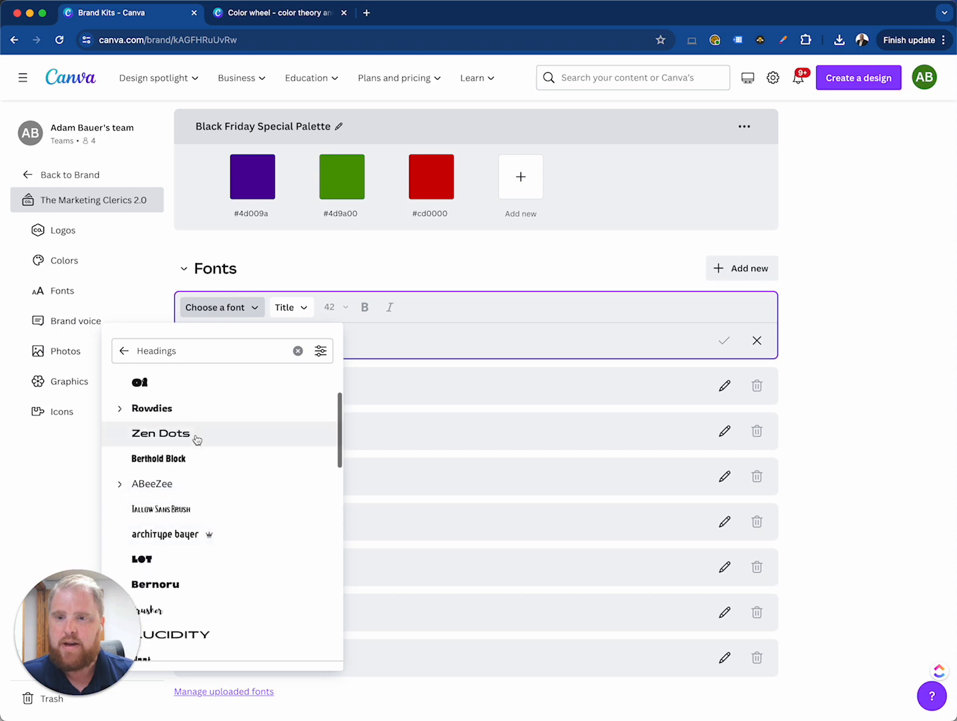
click(161, 433)
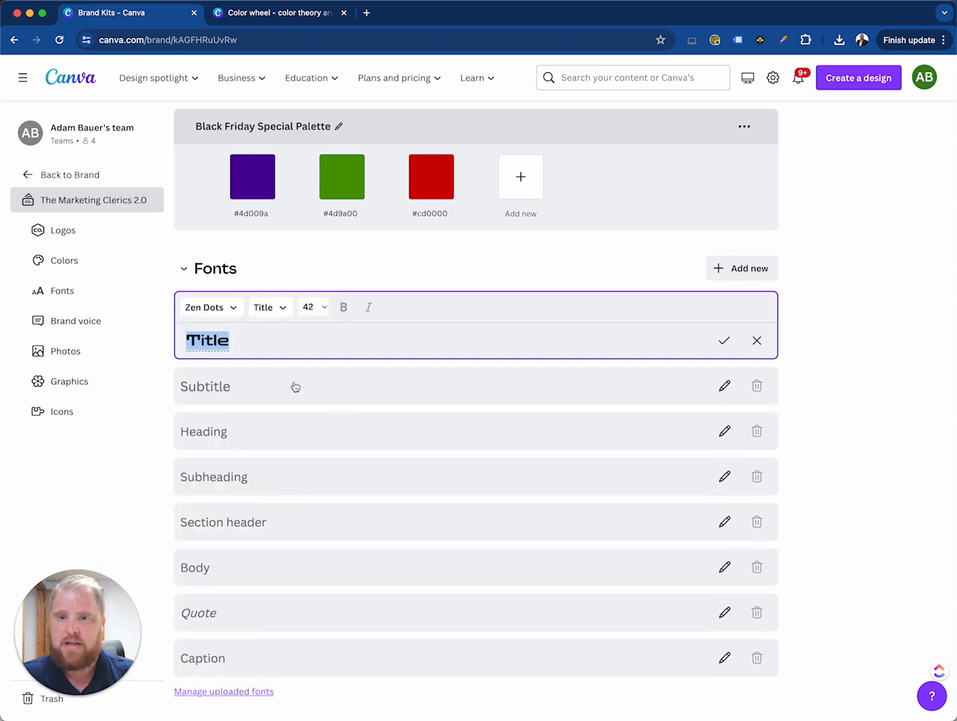
text(The Marketing Cleric)
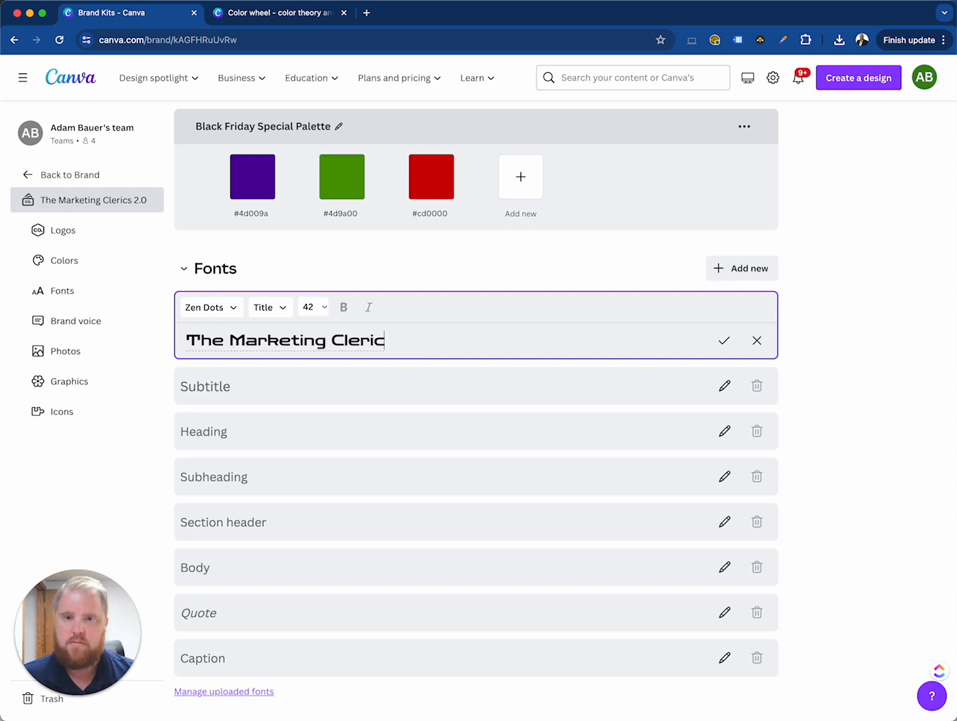
click(724, 340)
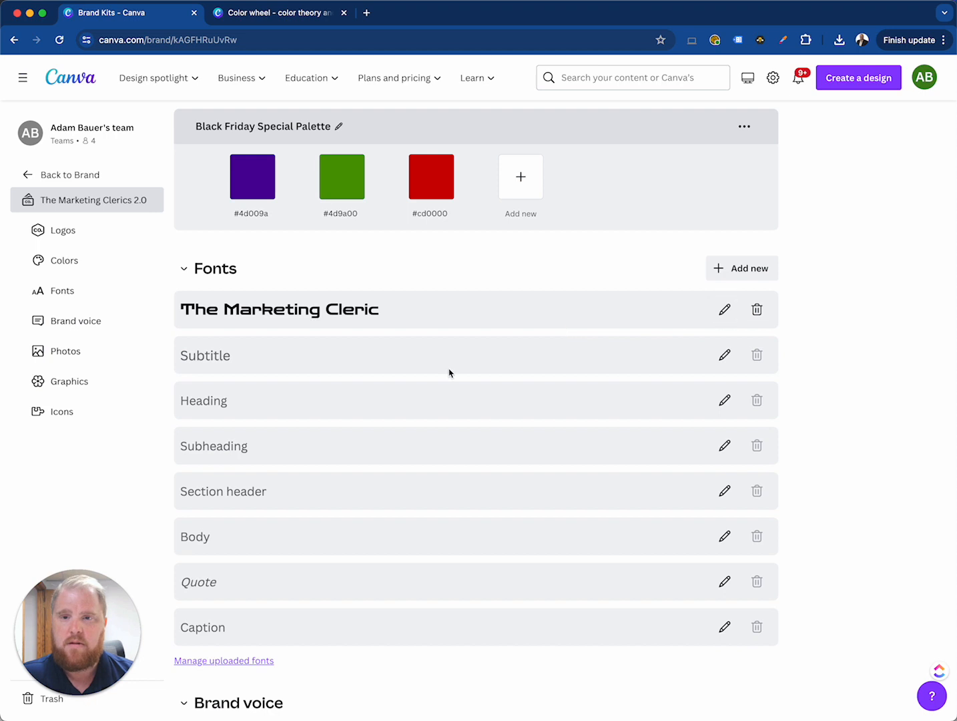
Set the Brand Kit's Subtitle style to the Lucidity Expand font and save it
click(724, 355)
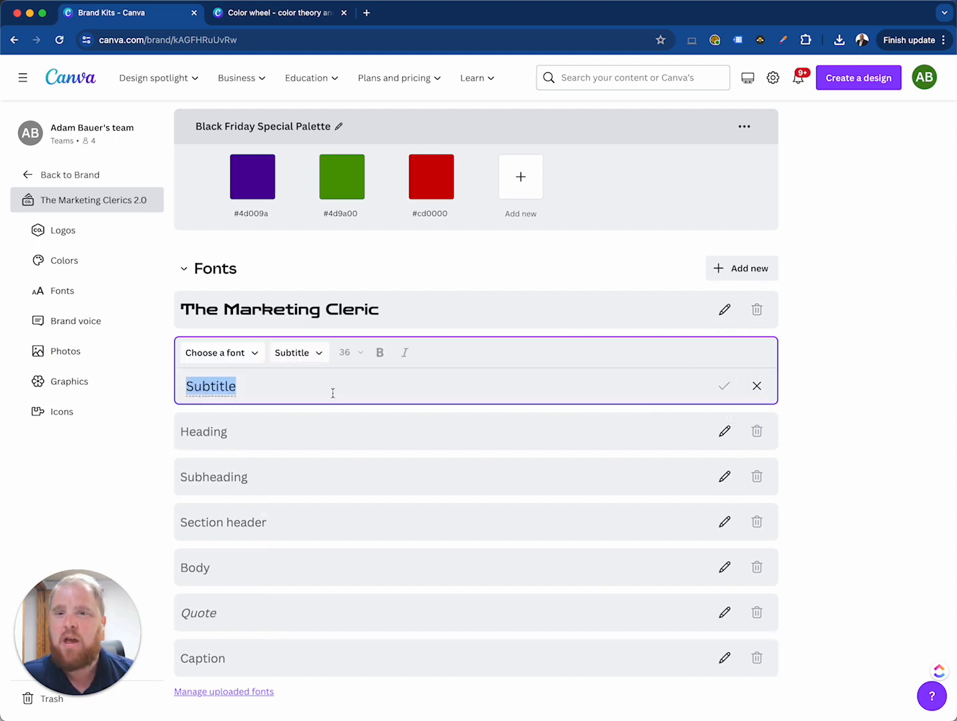
click(216, 352)
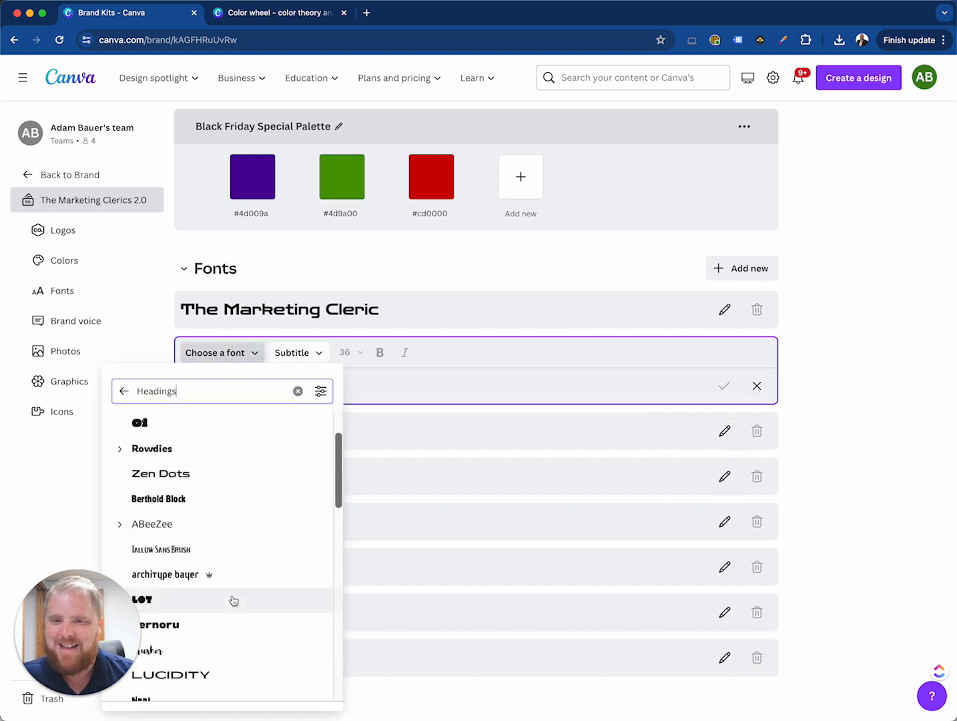
scroll(231, 600, down, 3)
click(168, 528)
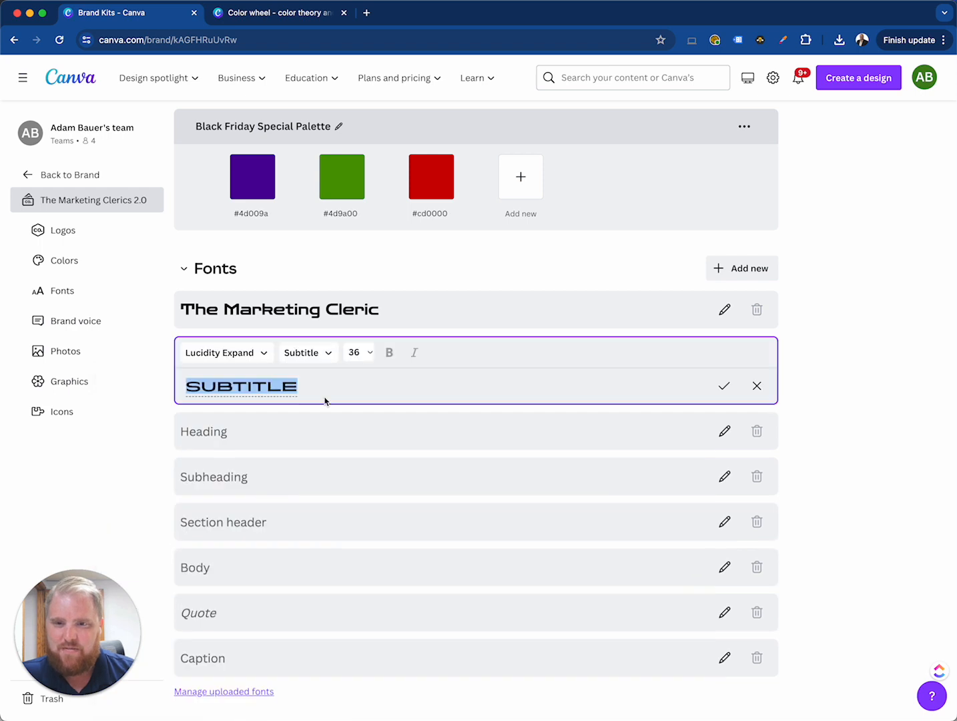
click(724, 386)
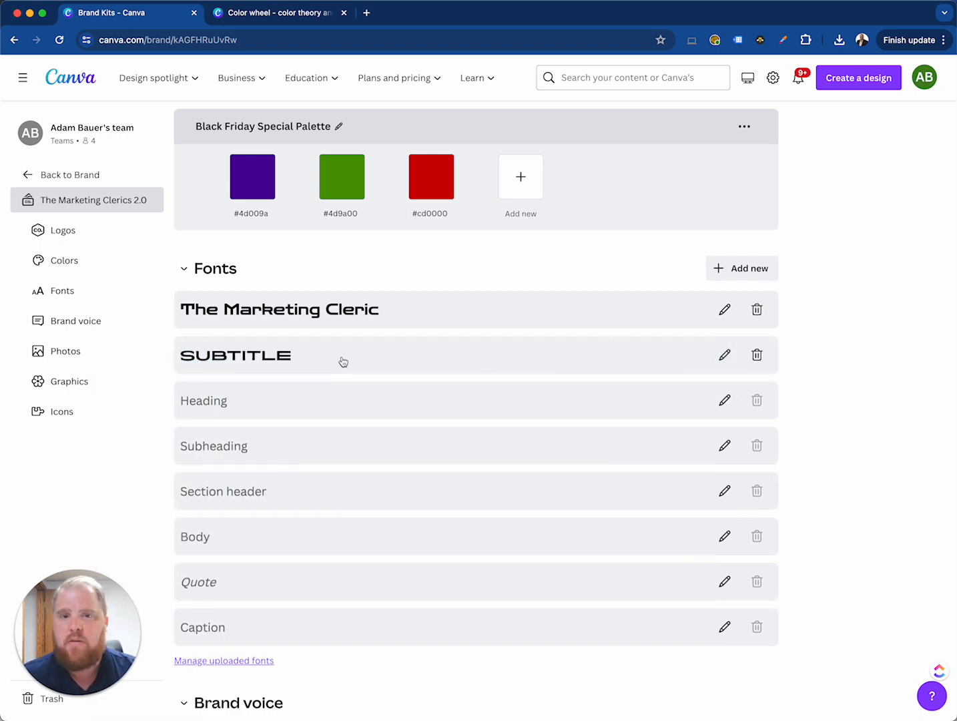
Search the web for "google fonts" in a new browser tab and open the Google Fonts site
click(368, 13)
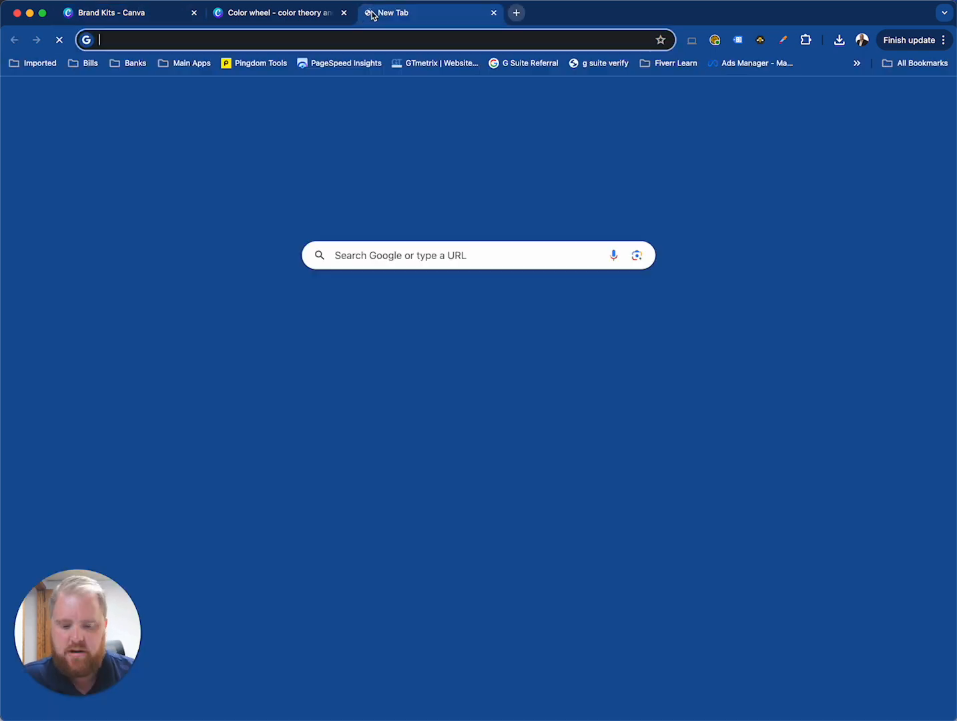
text(google fonts)
key(Return)
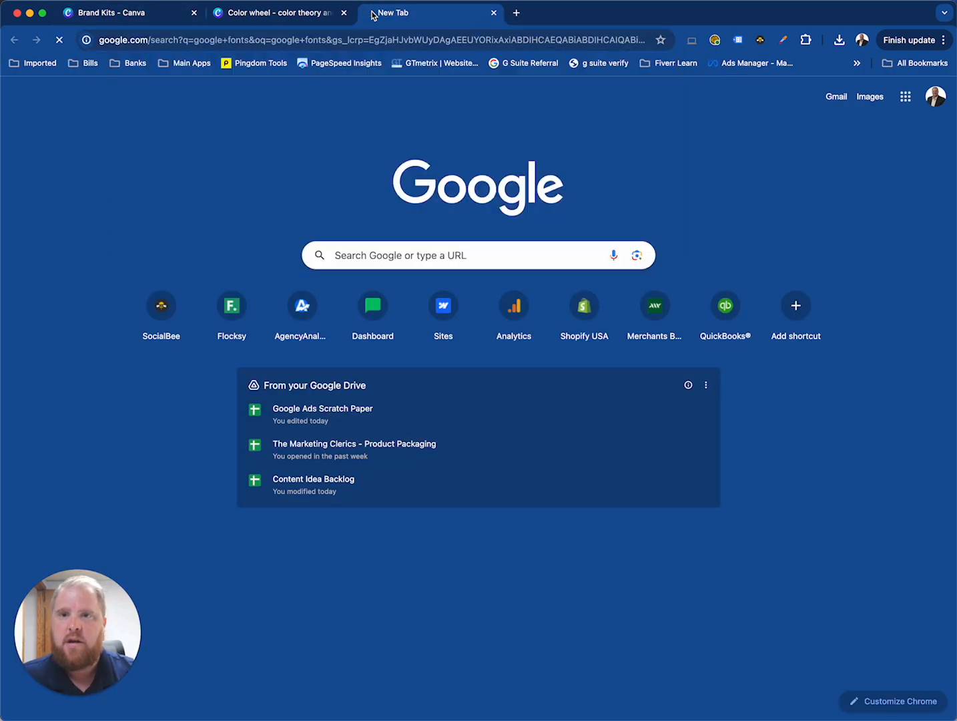
click(251, 198)
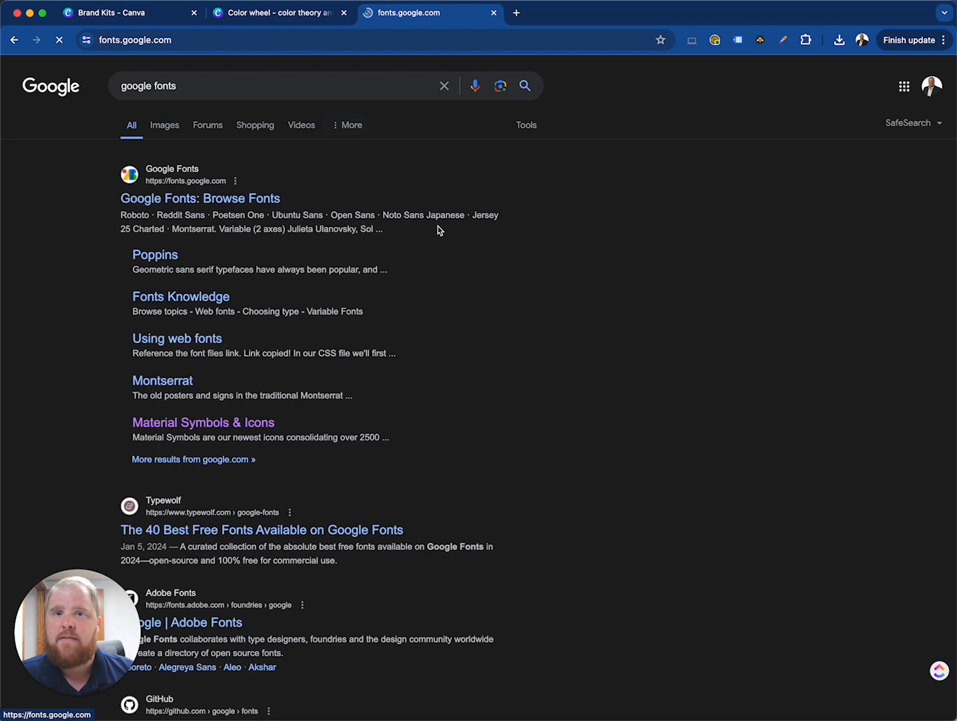
Set the Google Fonts preview text to "The Marketing Clerics"
click(194, 185)
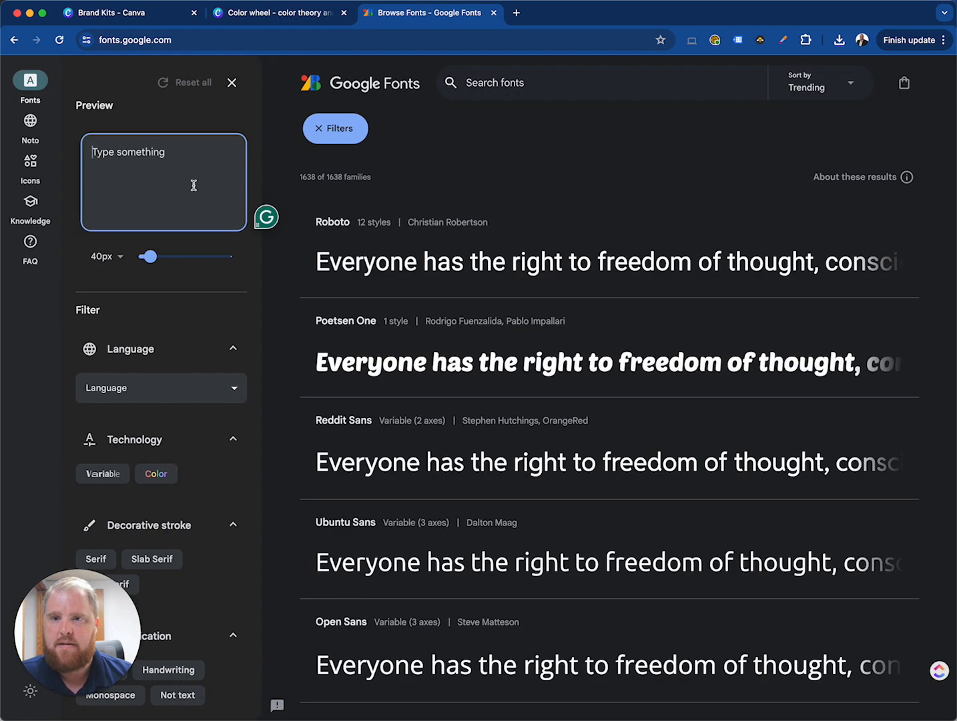
text(The Marketing Clerics)
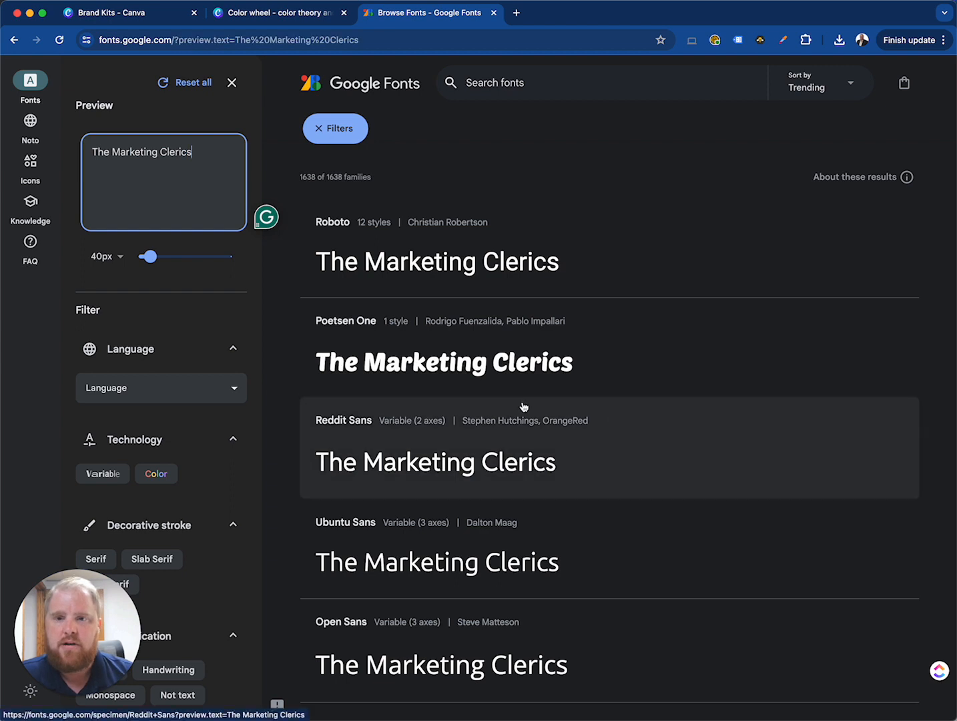
Filter the font families by Serif stroke and Display classification, and browse the matching previews
scroll(200, 434, down, 4)
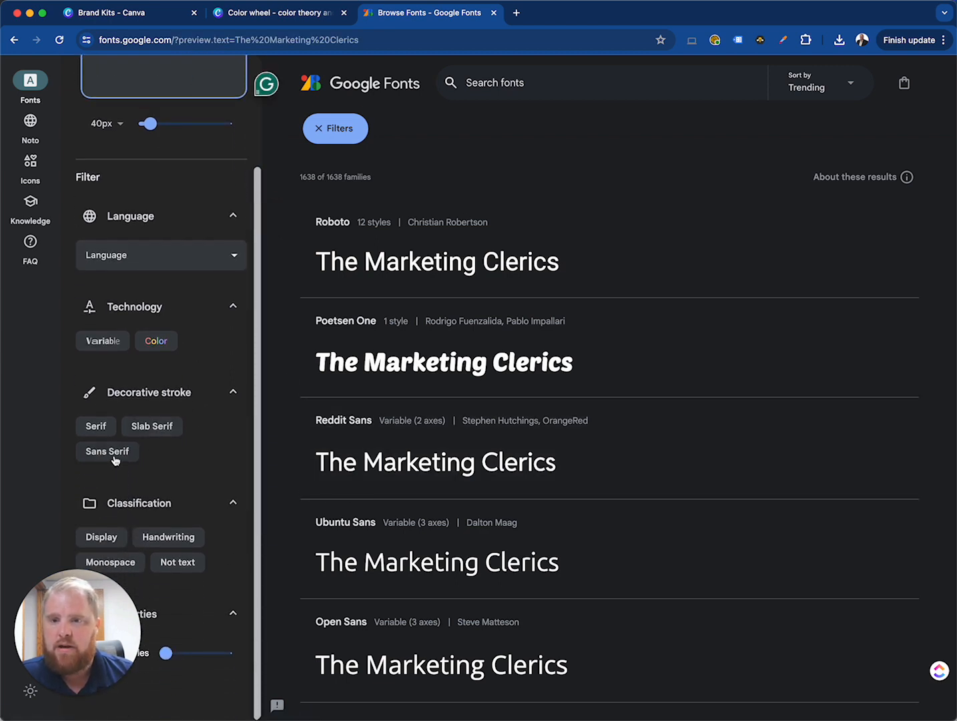
click(95, 425)
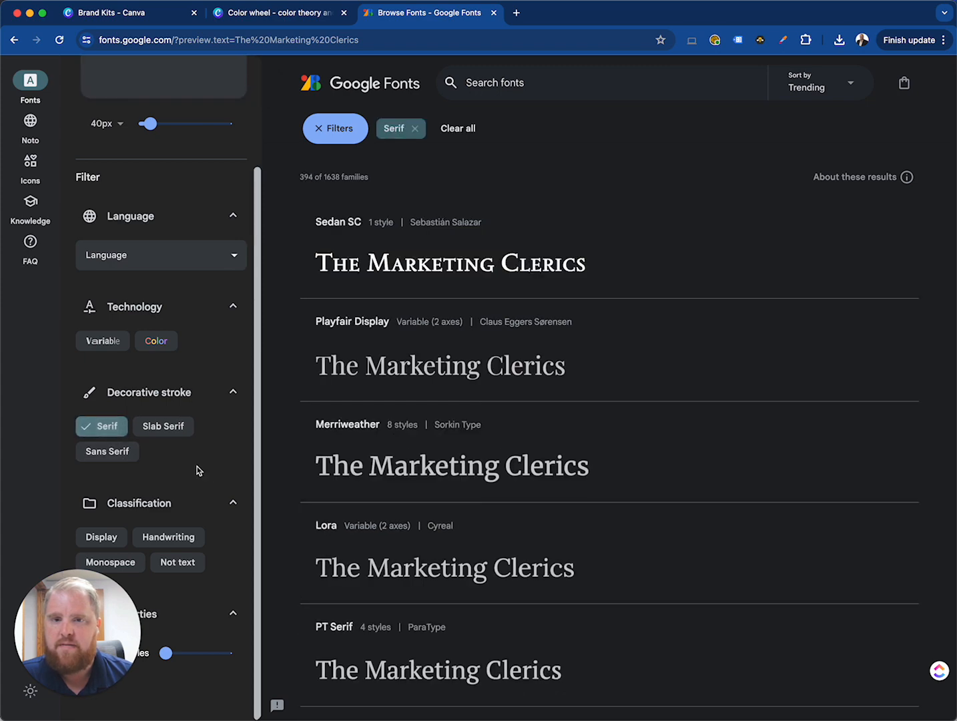
scroll(196, 467, down, 2)
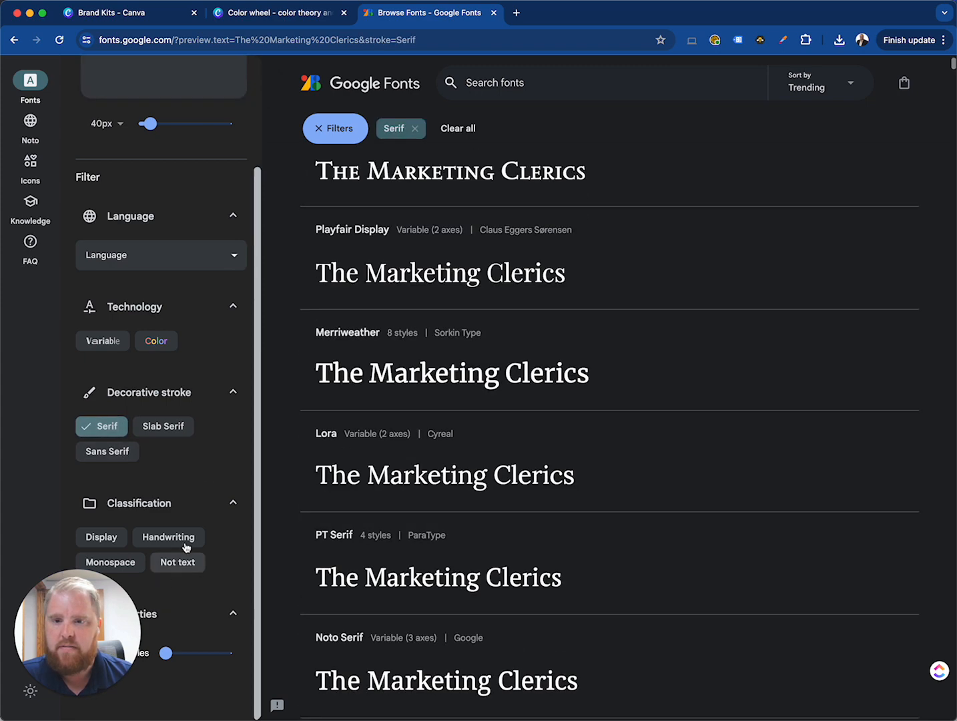
click(103, 540)
scroll(378, 529, down, 7)
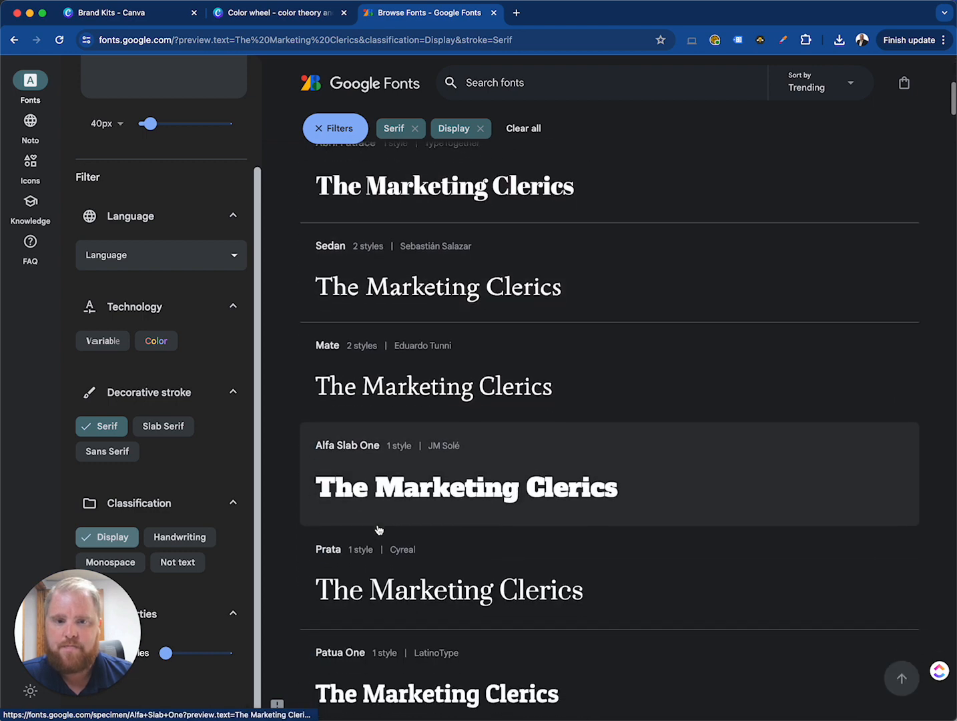
Open the Mate font family from the filtered results, add it to the selection and download it
scroll(378, 529, down, 3)
click(436, 218)
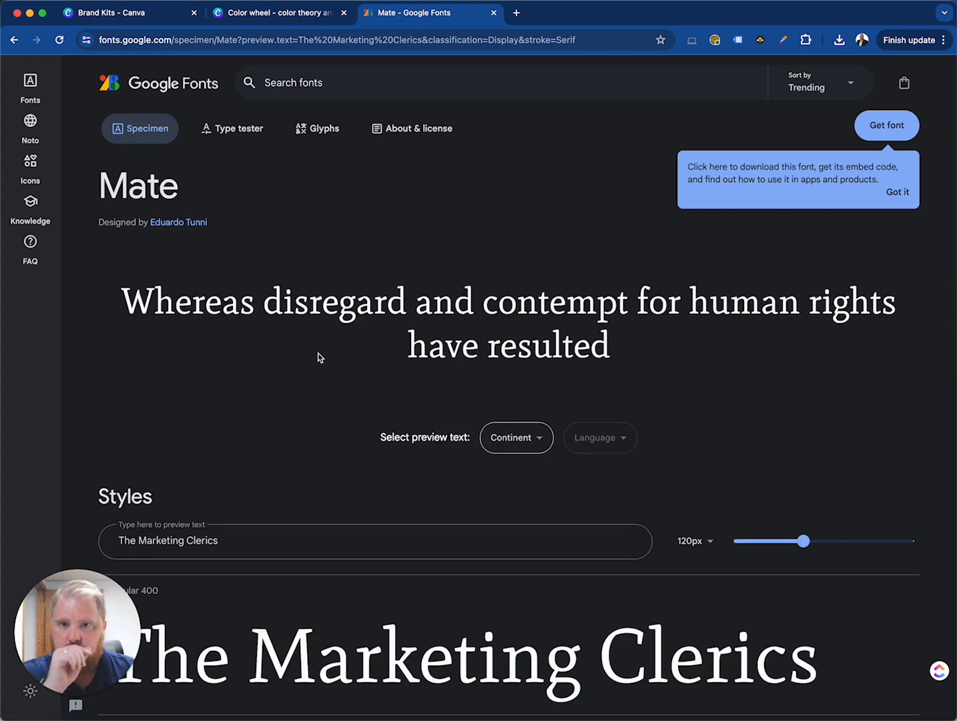
click(896, 189)
click(887, 127)
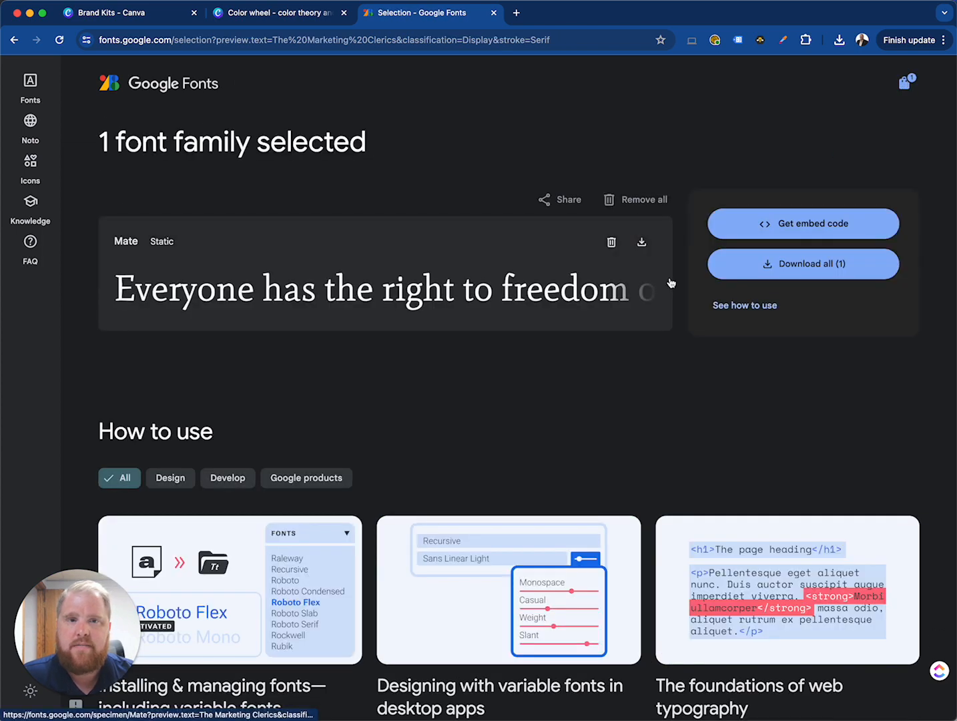
click(803, 264)
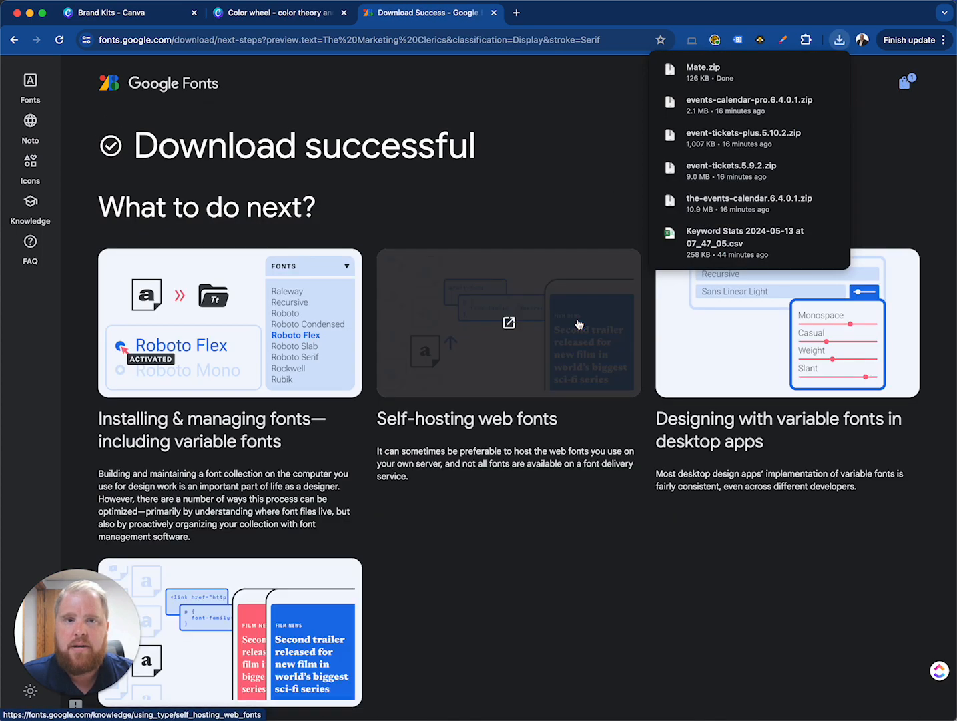
click(573, 155)
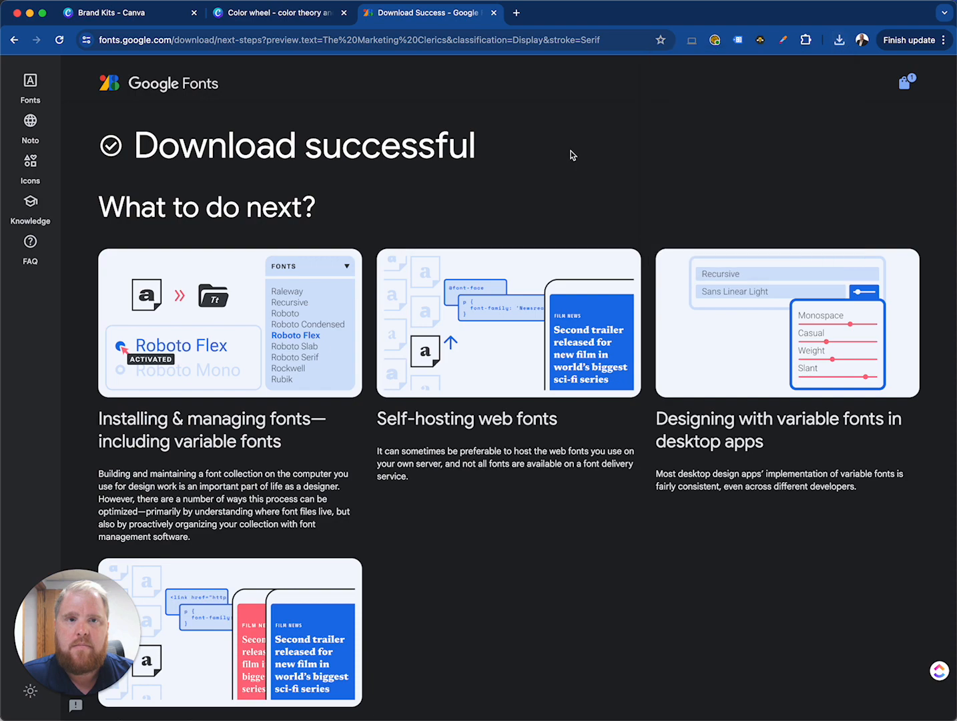
Return to the Mate specimen page and review its regular and italic styles, weight options and sample text
key(super+bracketleft)
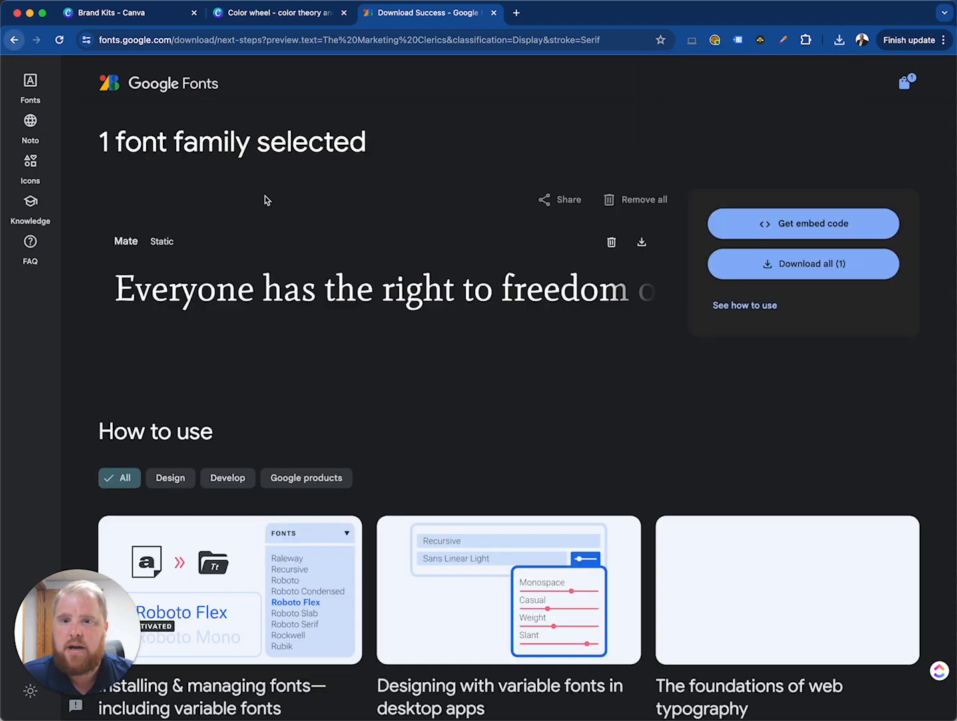
scroll(438, 392, down, 10)
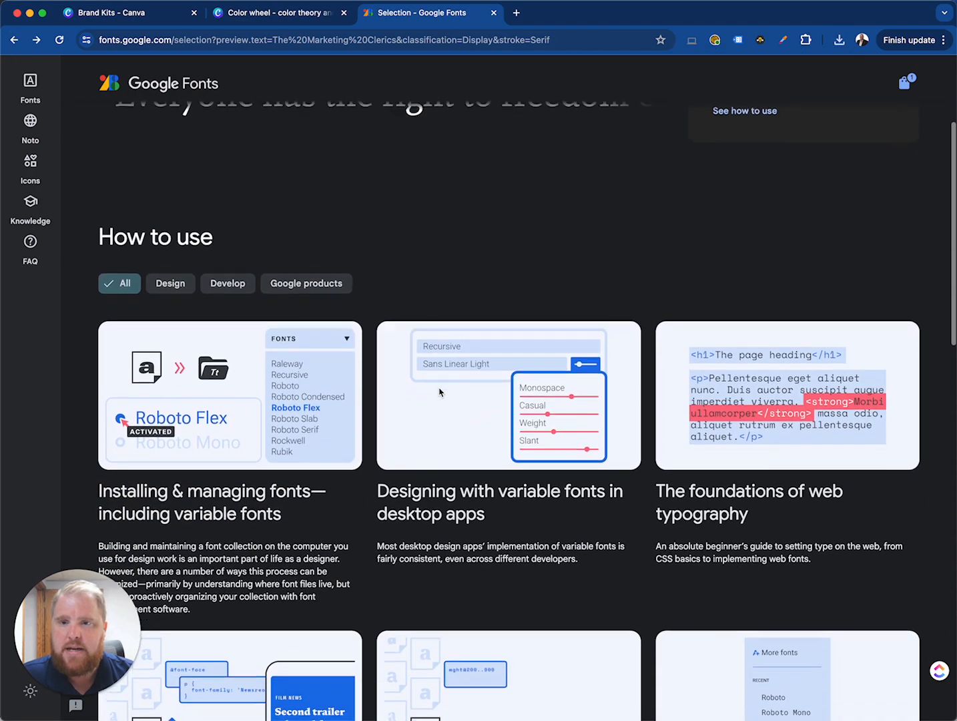
scroll(440, 392, up, 10)
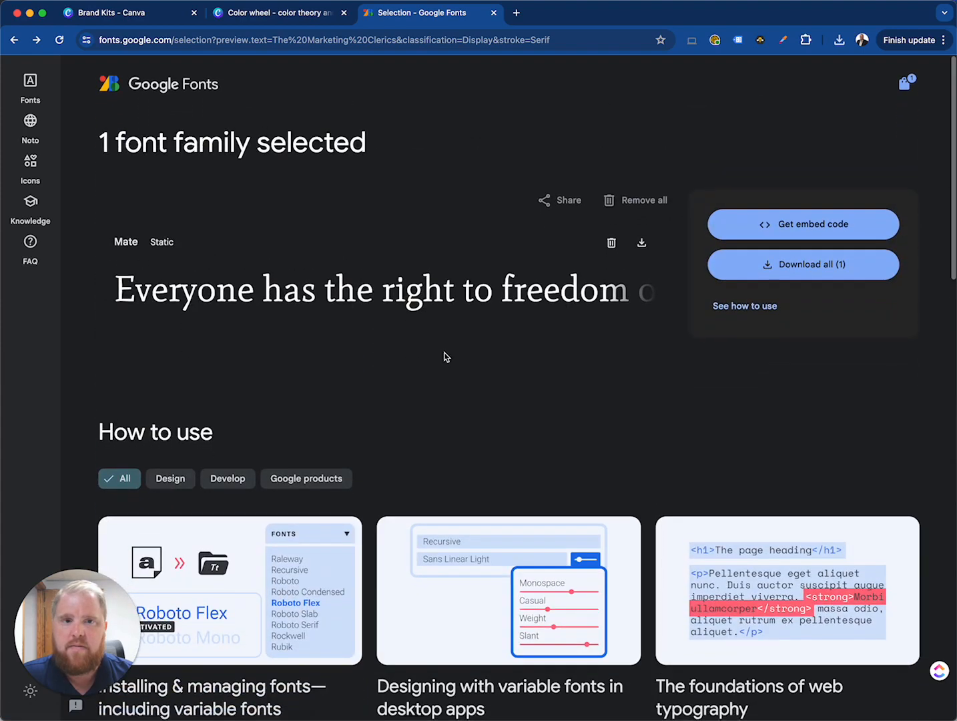
click(14, 41)
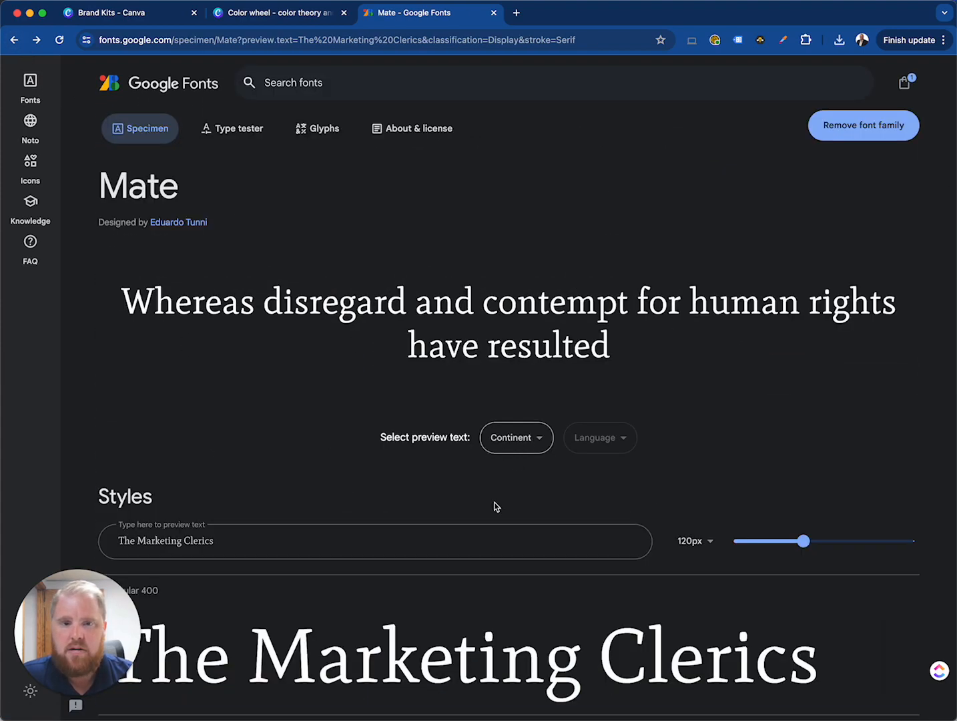
scroll(496, 506, down, 6)
scroll(388, 467, up, 1)
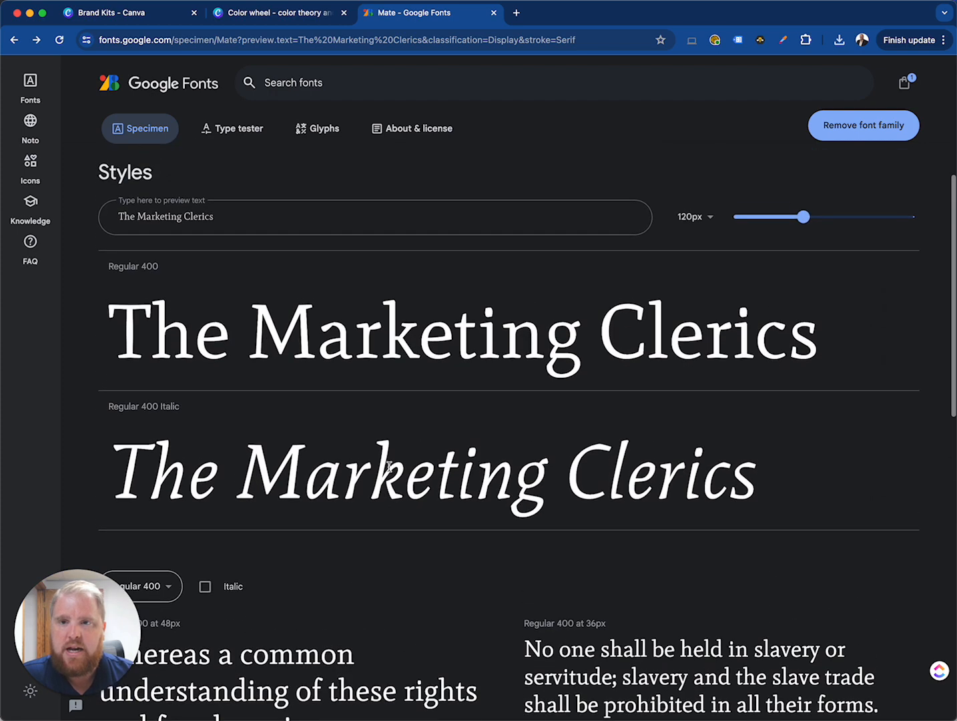
scroll(331, 521, down, 5)
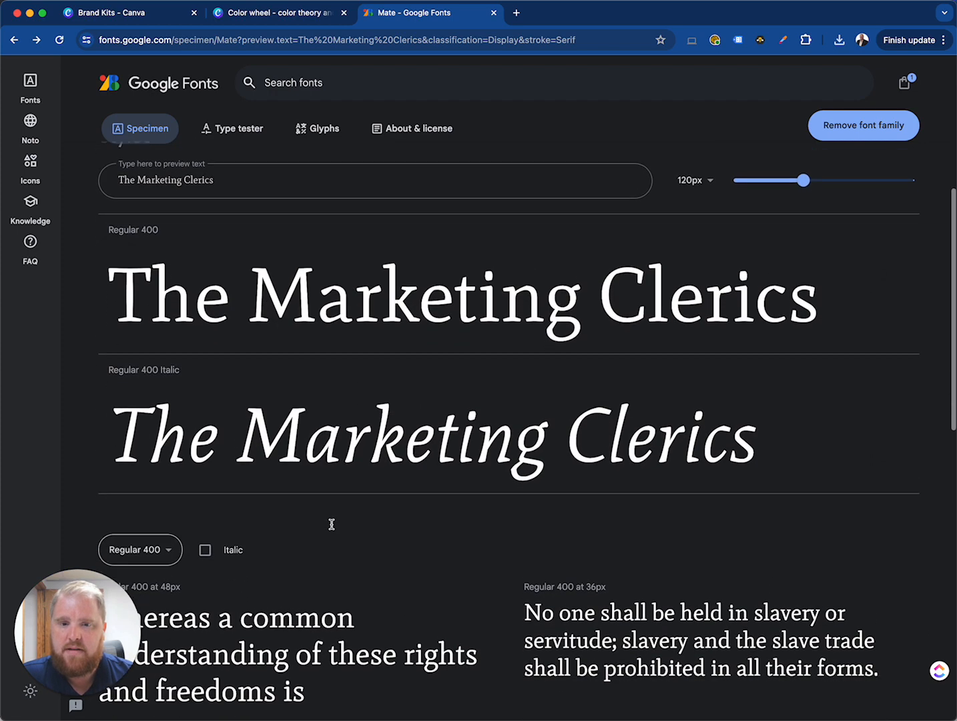
click(153, 306)
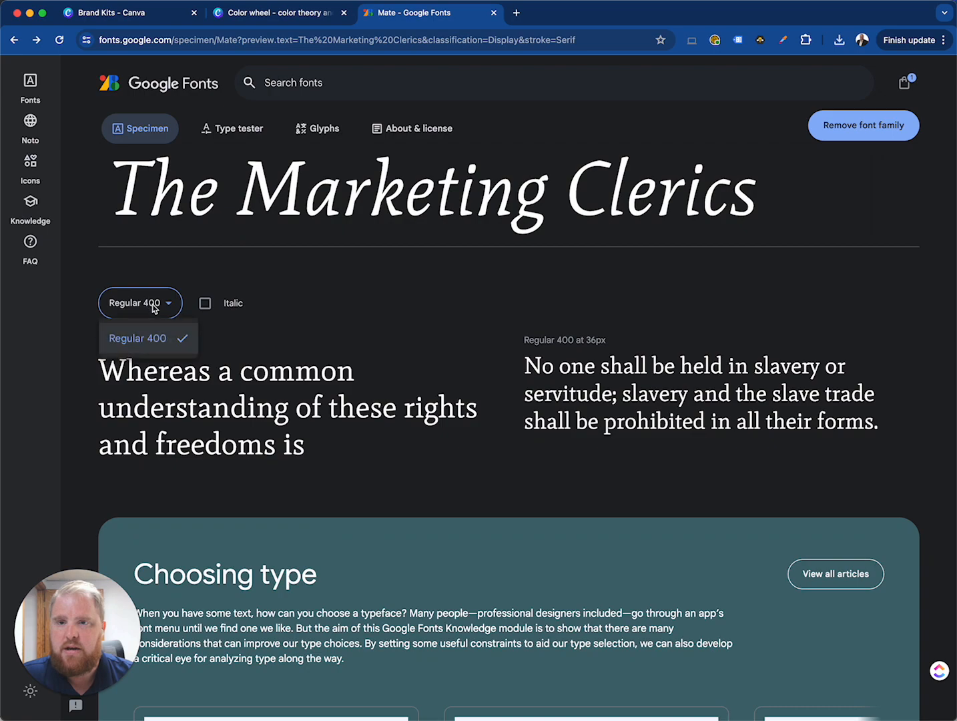
click(154, 308)
scroll(476, 510, down, 8)
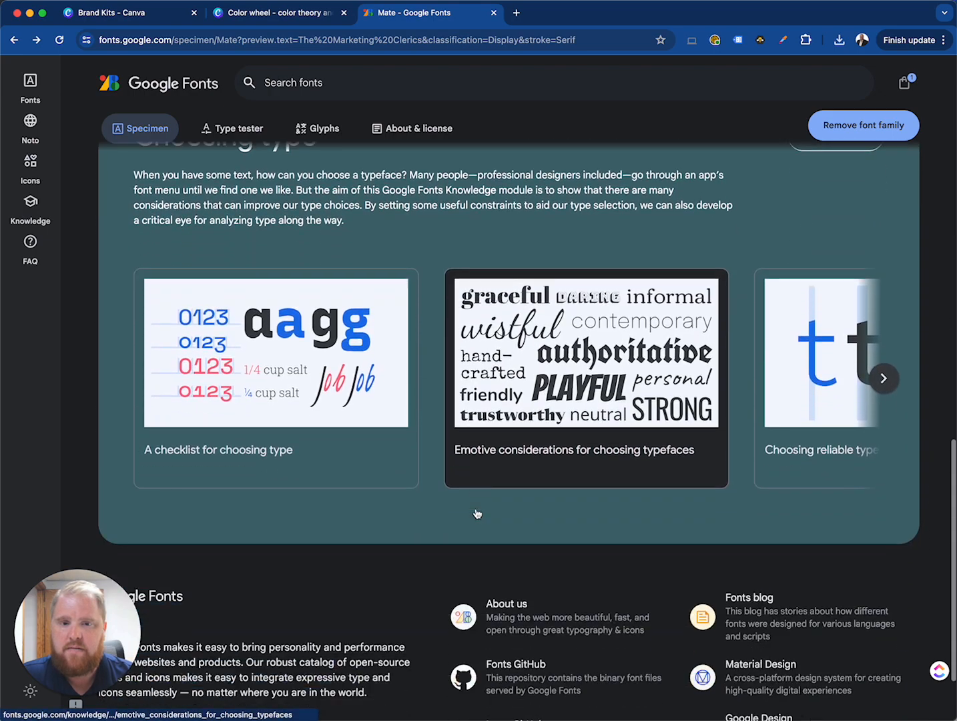
scroll(477, 513, up, 20)
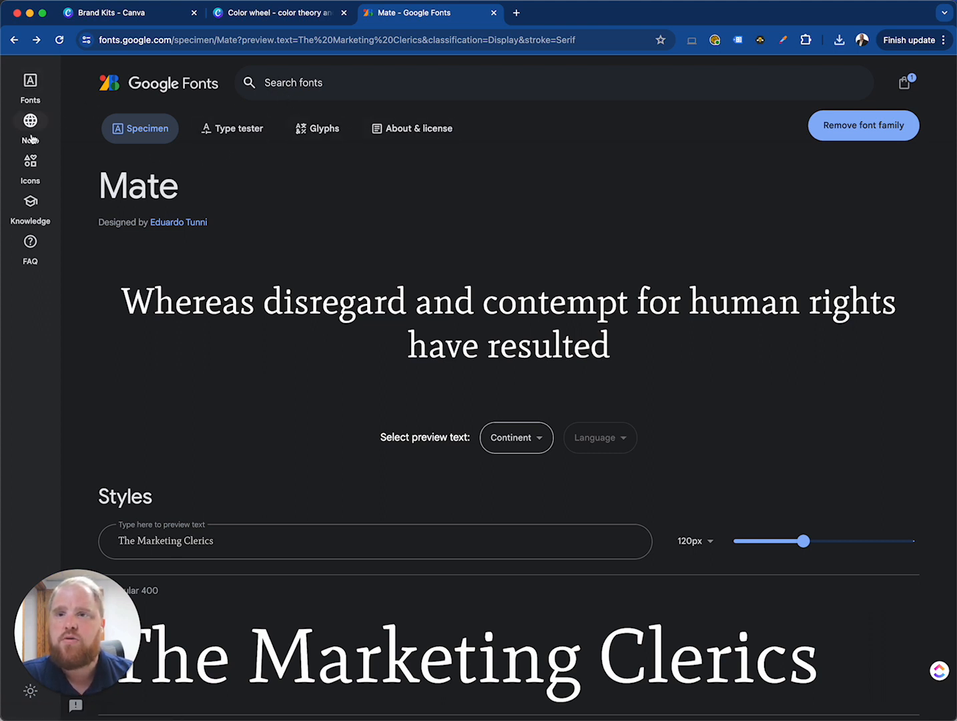
Return to the Serif and Display font list and compare the "The Marketing Clerics" previews
click(30, 86)
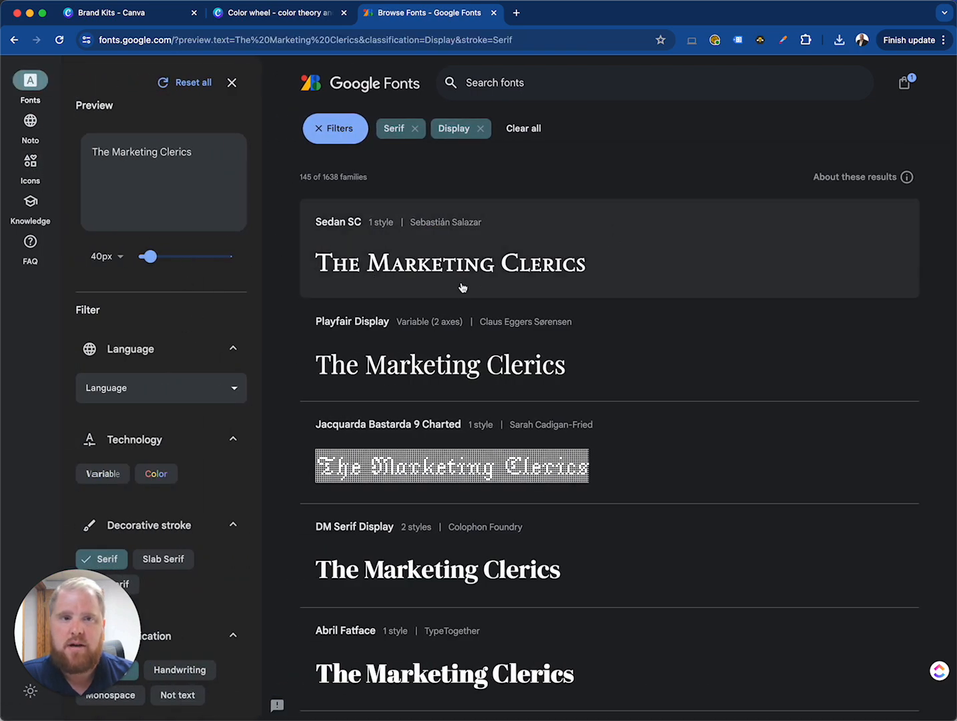
scroll(171, 430, down, 8)
scroll(192, 574, down, 2)
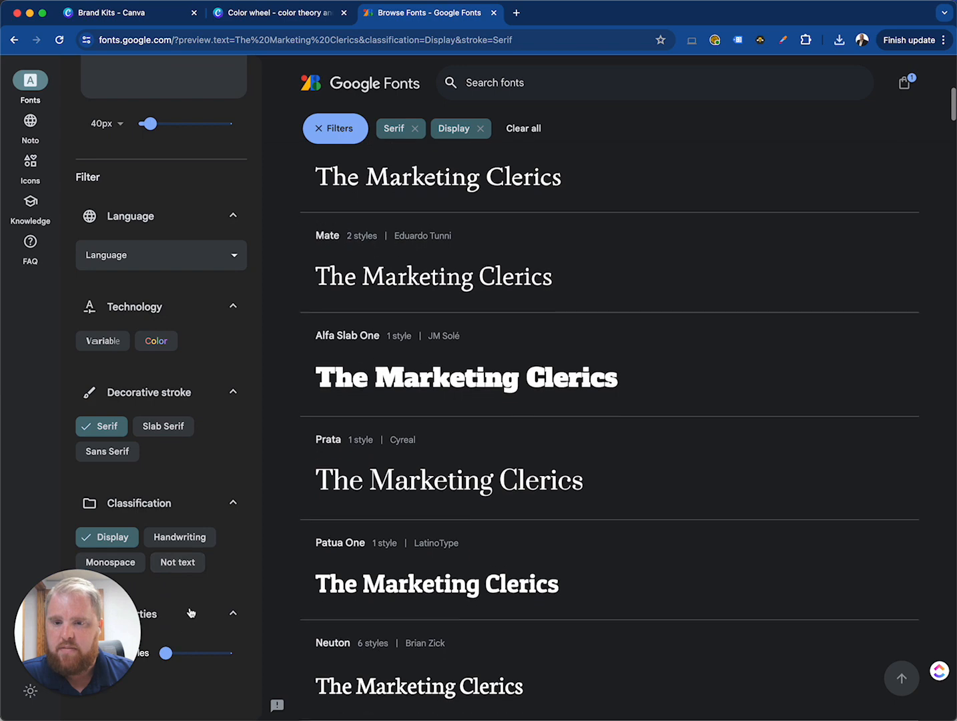
scroll(367, 354, up, 10)
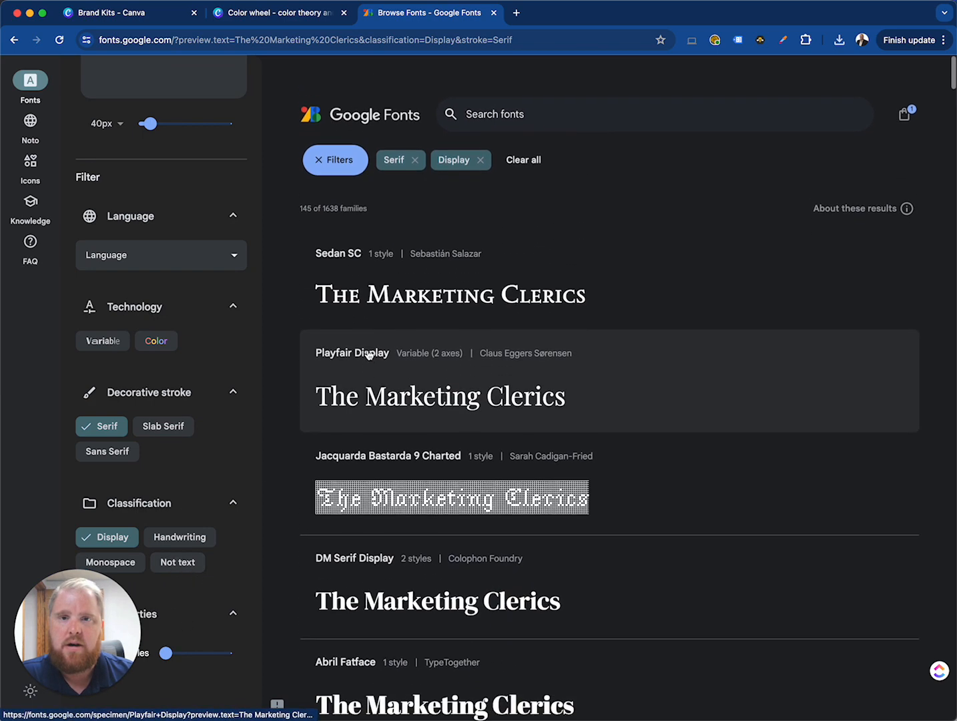
scroll(183, 164, up, 3)
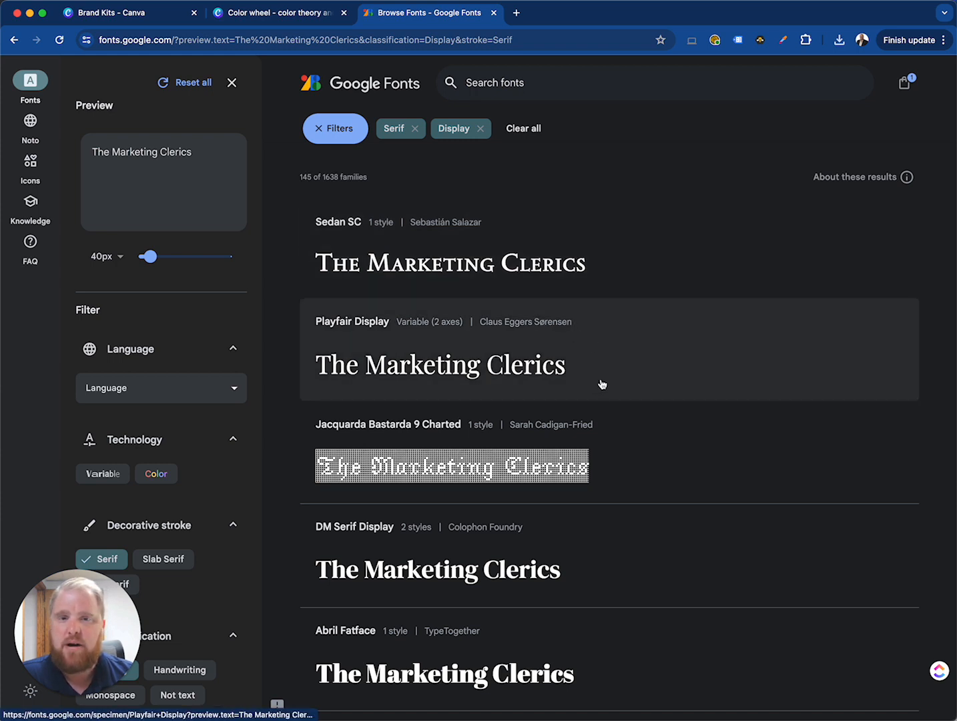
scroll(608, 386, down, 3)
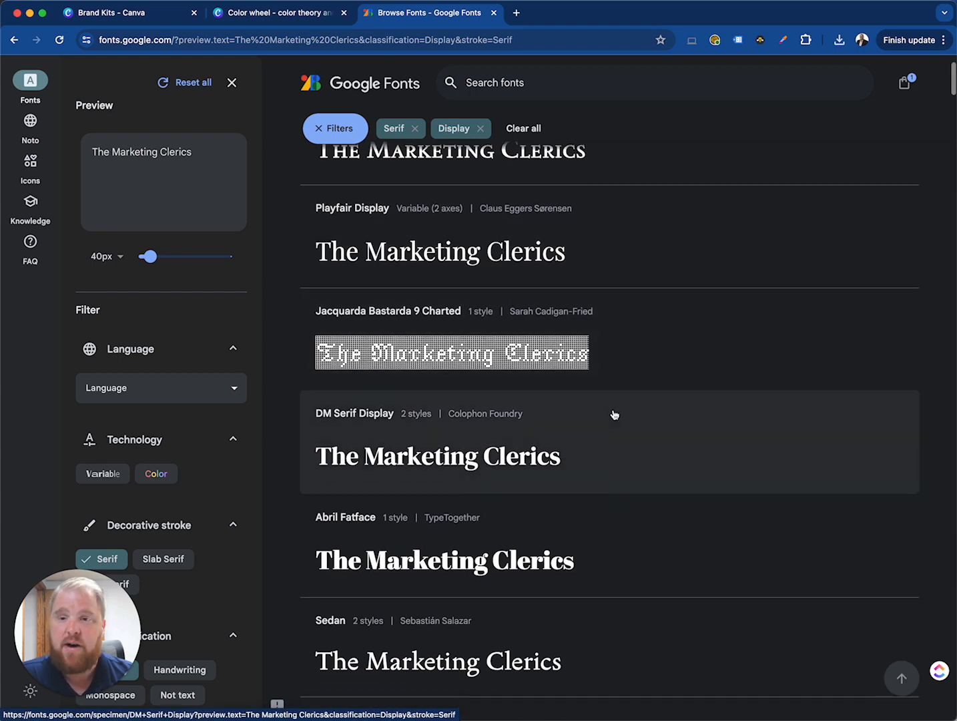
scroll(613, 412, down, 8)
scroll(614, 410, up, 10)
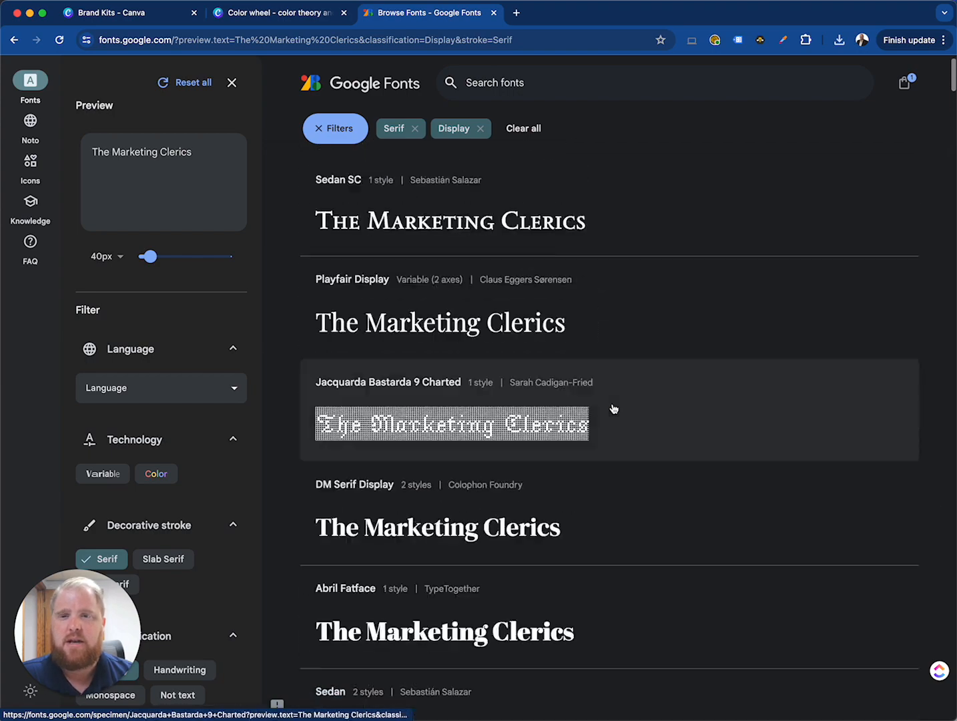
scroll(613, 408, up, 2)
scroll(615, 408, down, 12)
scroll(617, 407, down, 15)
scroll(618, 408, down, 12)
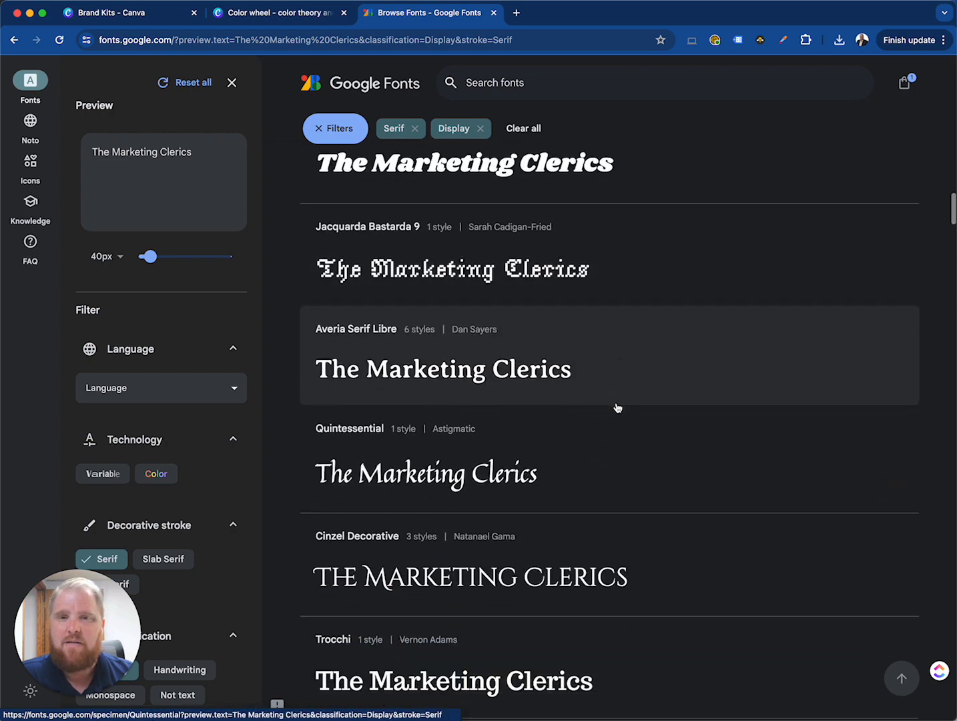
scroll(618, 408, down, 8)
scroll(608, 406, up, 4)
scroll(608, 400, up, 20)
scroll(577, 366, up, 3)
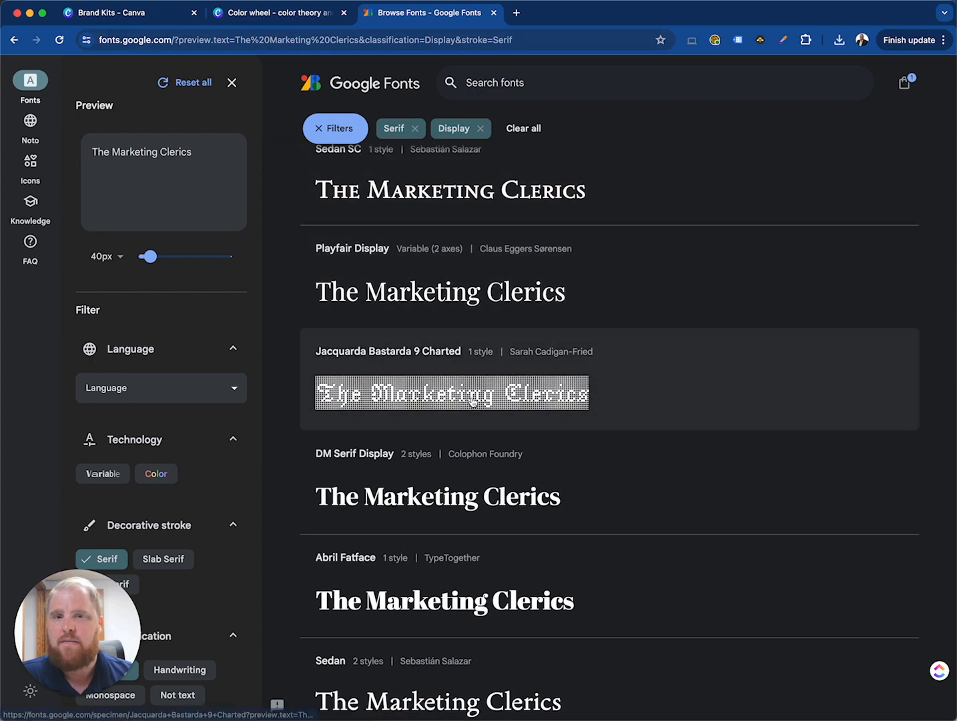
scroll(474, 400, up, 2)
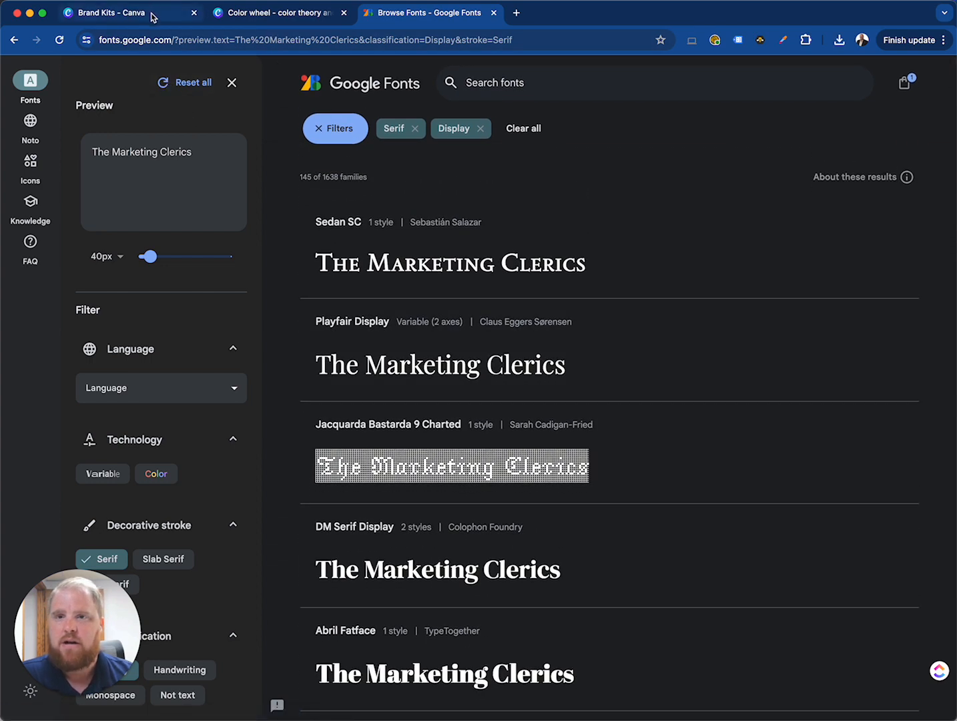
Switch to the Canva Brand Kit and start uploading a new font in the Fonts section
click(113, 13)
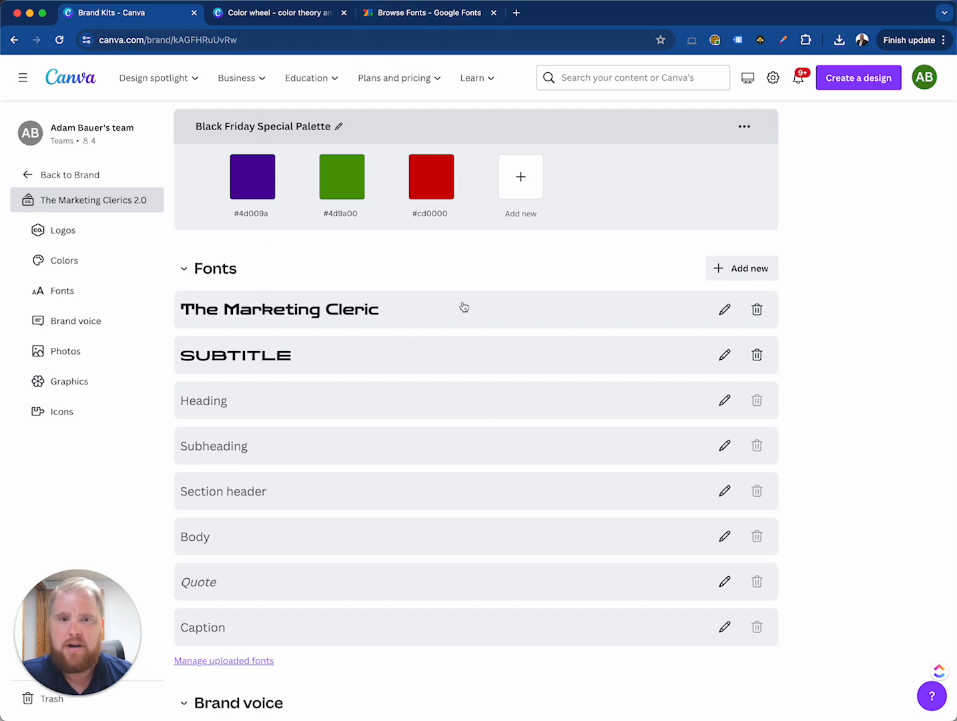
scroll(381, 462, down, 2)
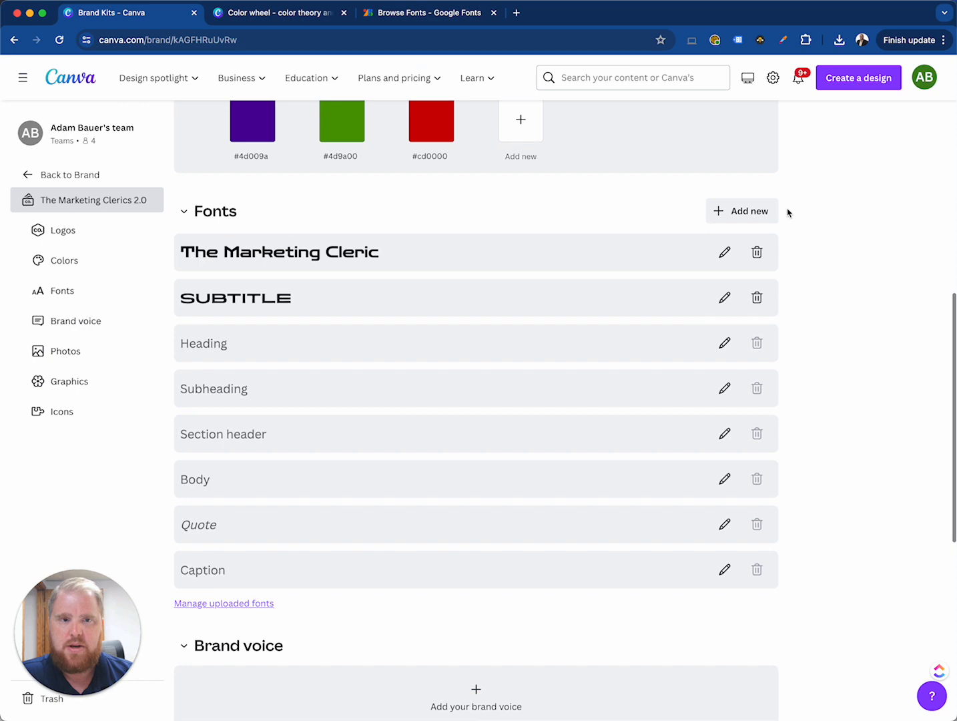
click(749, 212)
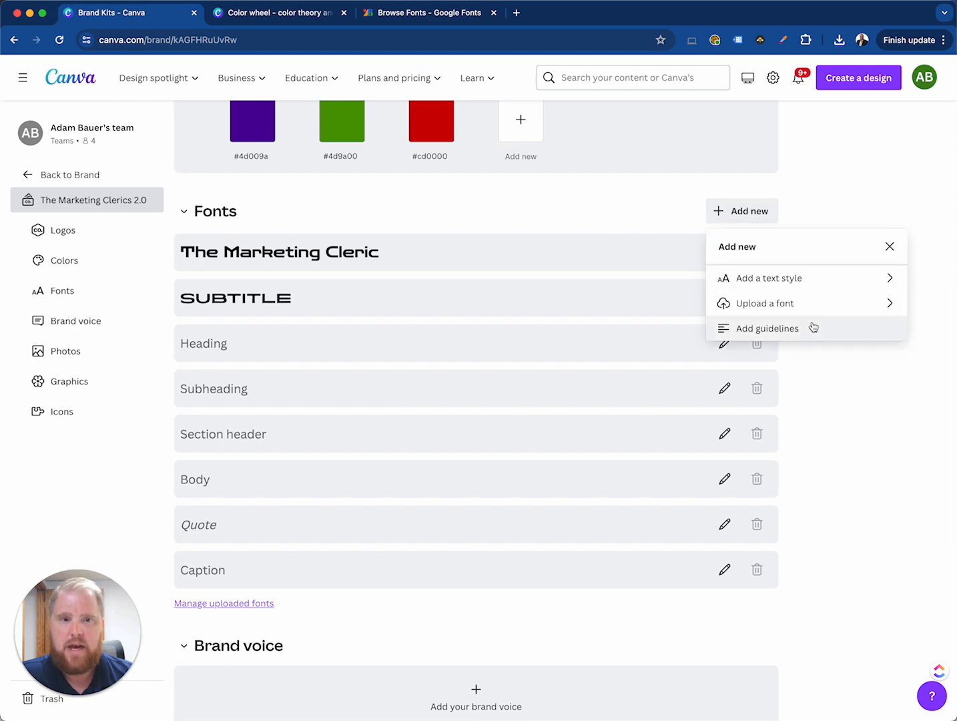
click(788, 310)
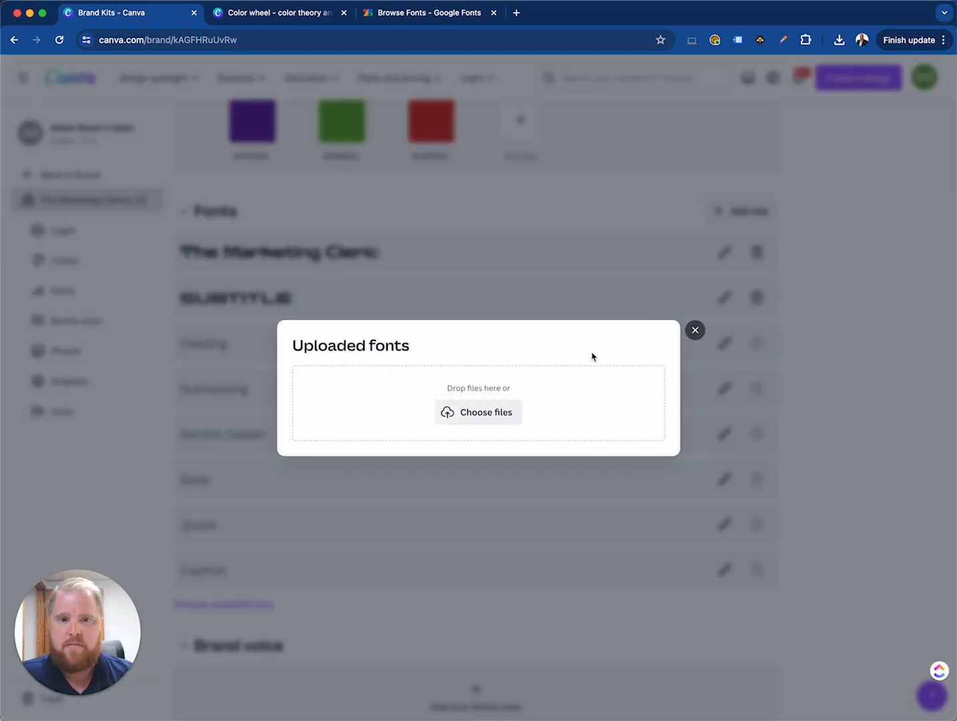
click(495, 411)
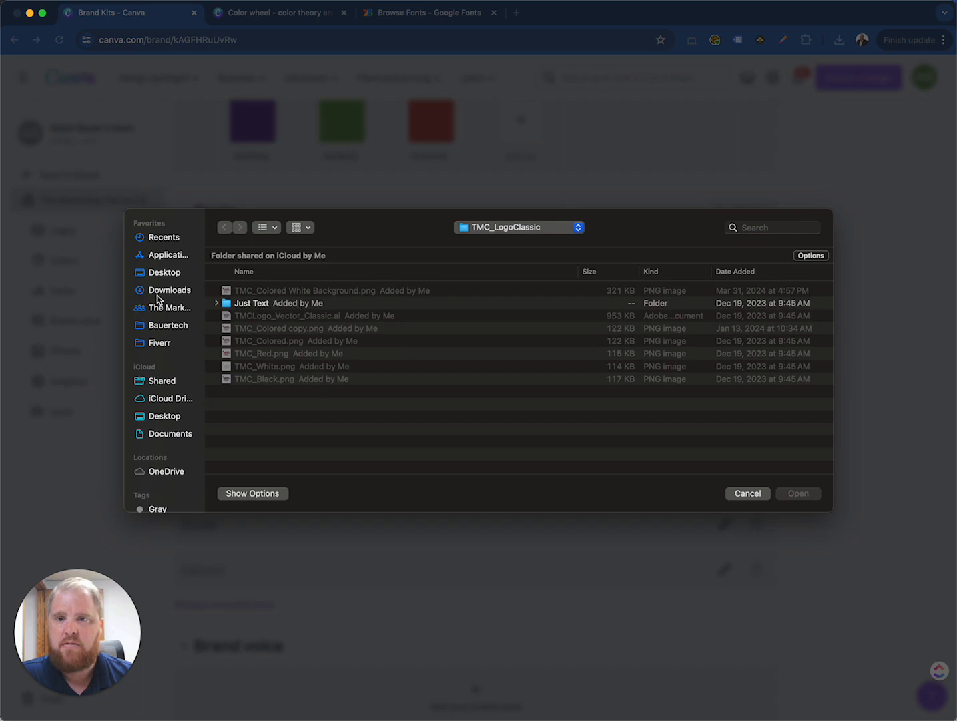
click(160, 290)
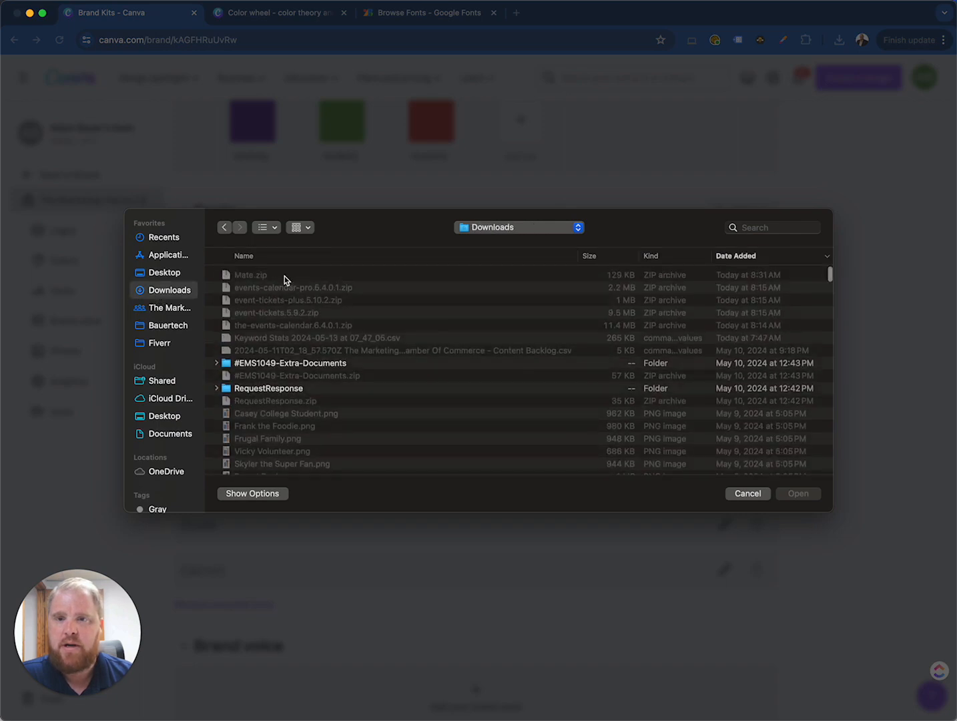
click(746, 493)
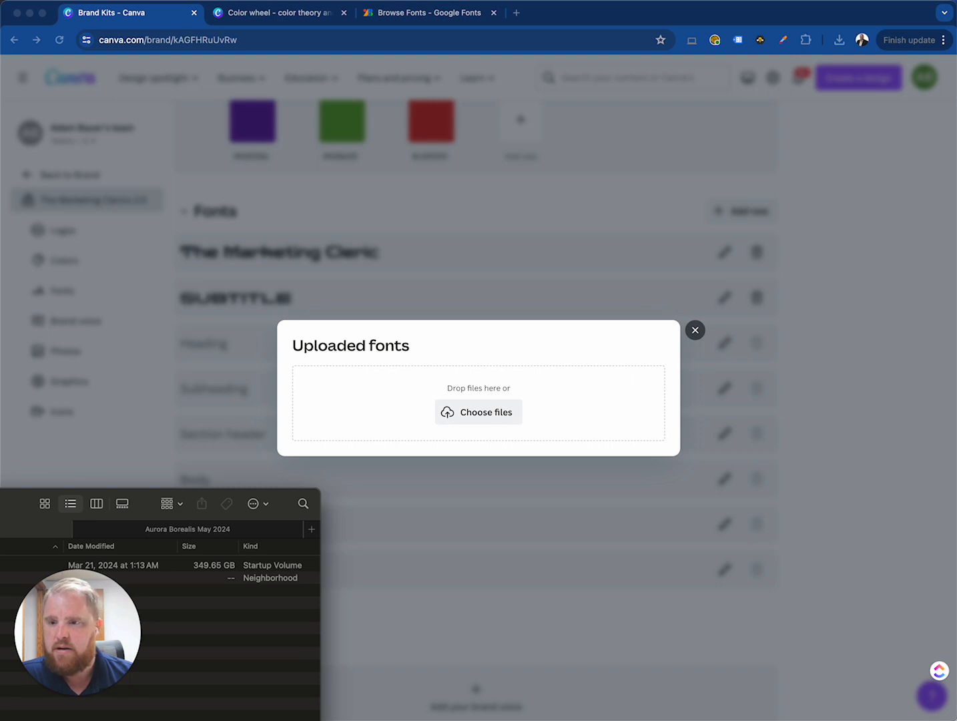
Extract Mate.zip in the Downloads folder using Finder, and close the Finder window
drag(0, 499, 172, 302)
scroll(150, 360, up, 5)
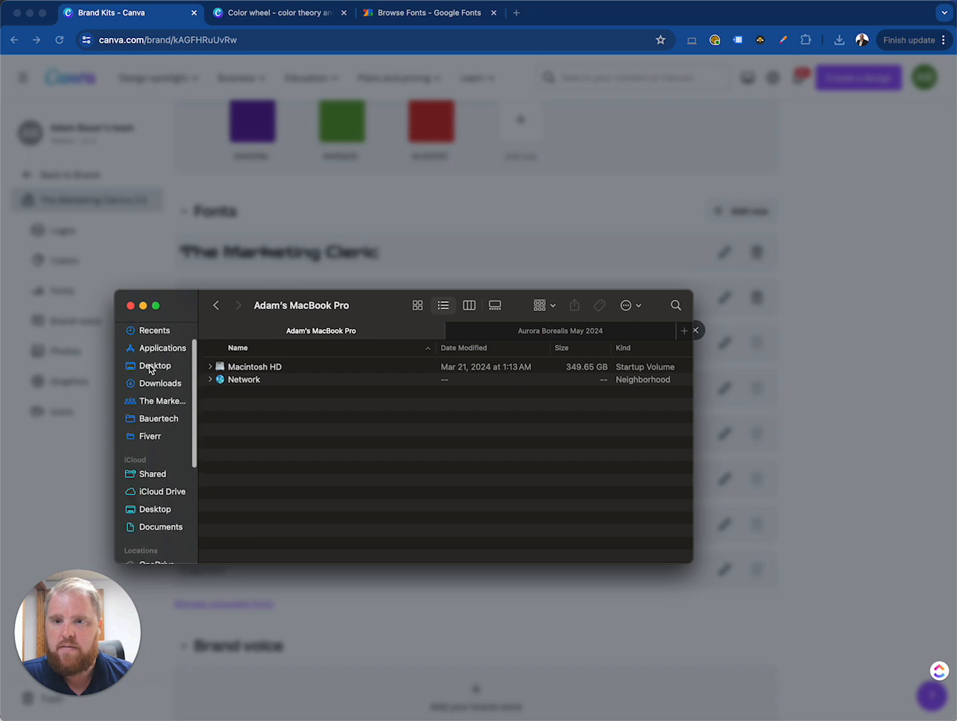
click(160, 414)
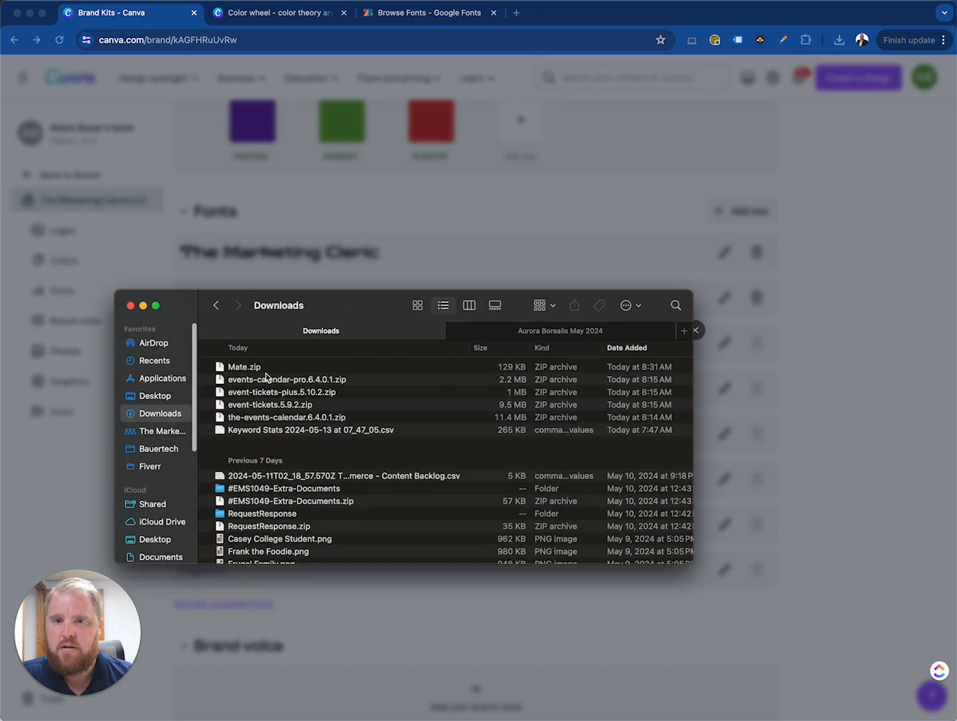
click(265, 368)
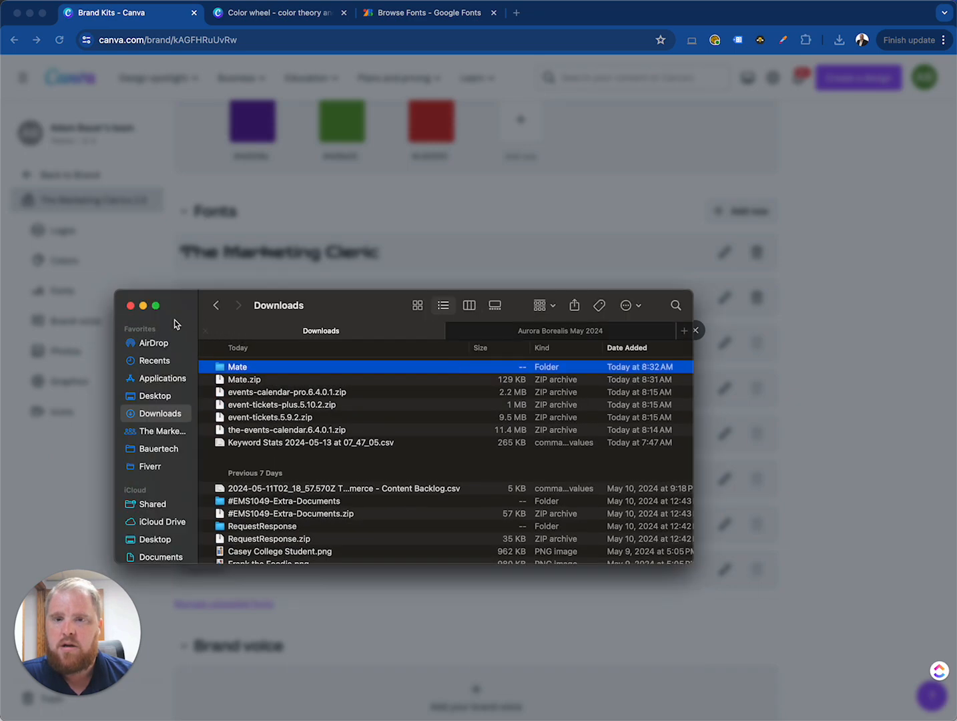
click(130, 305)
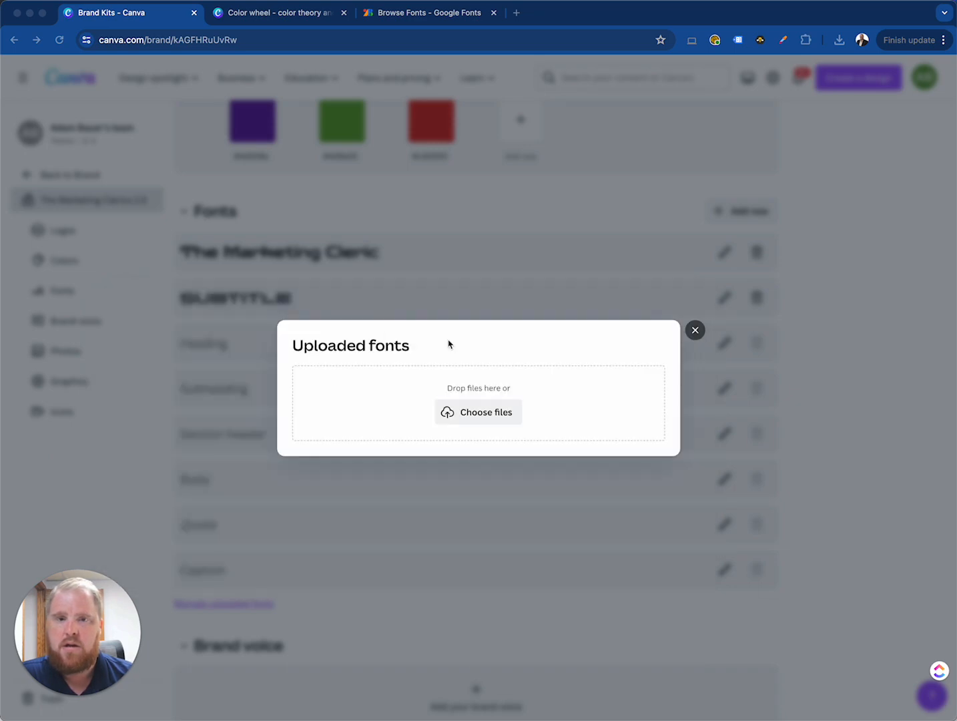
Upload Mate-Regular.ttf and Mate-Italic.ttf from the extracted Mate folder, confirm the usage rights, and close the uploaded fonts dialog
click(486, 413)
click(176, 294)
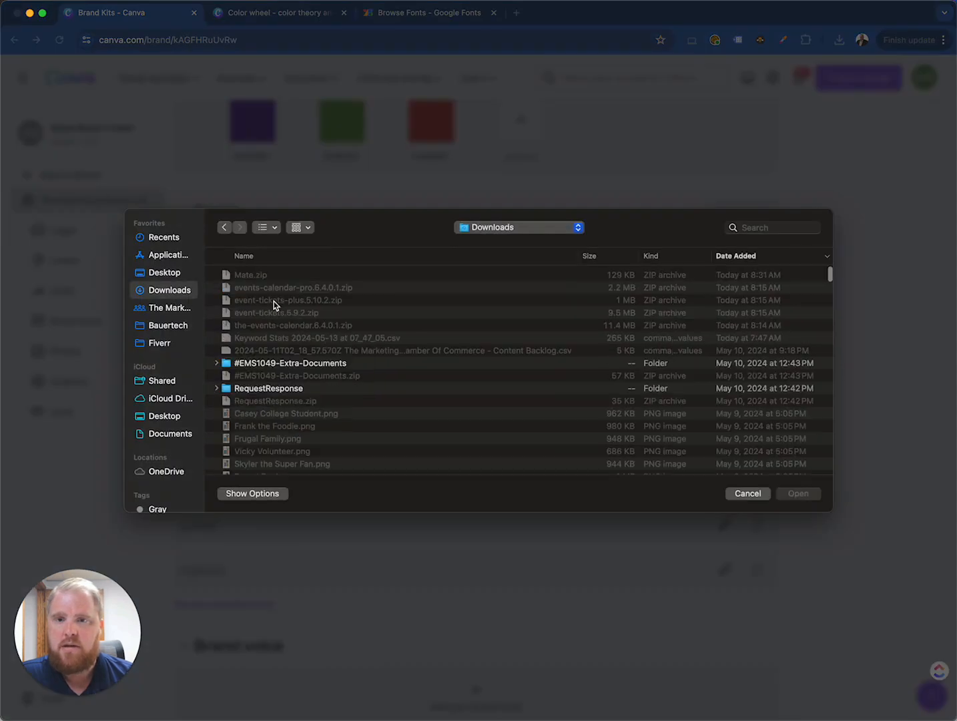
double_click(287, 276)
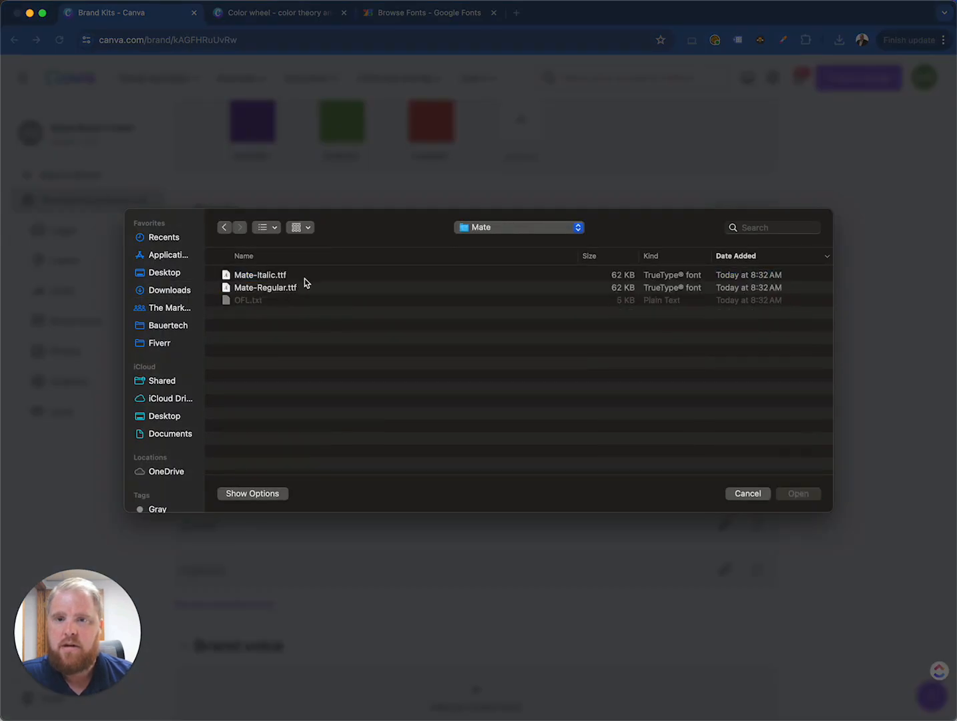
click(304, 289)
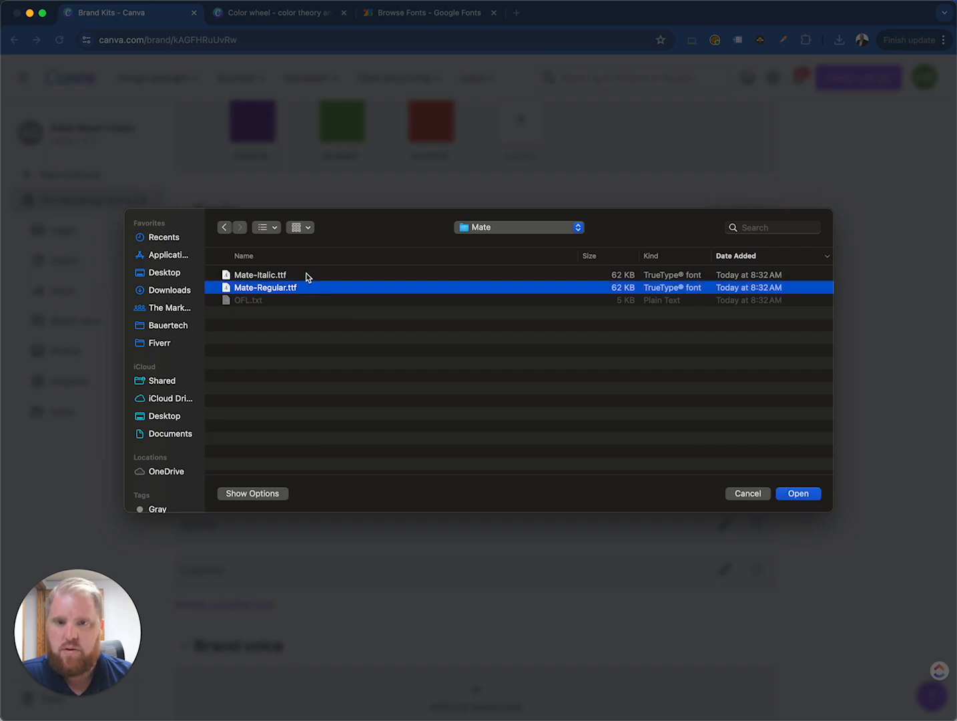
shift+click(307, 275)
click(800, 494)
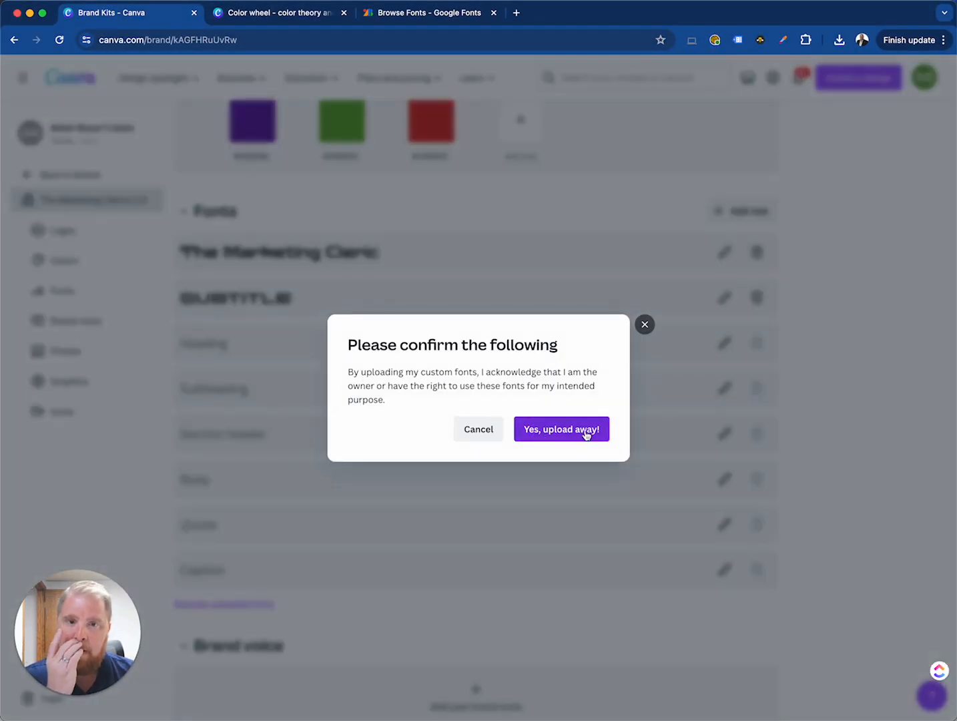
click(587, 434)
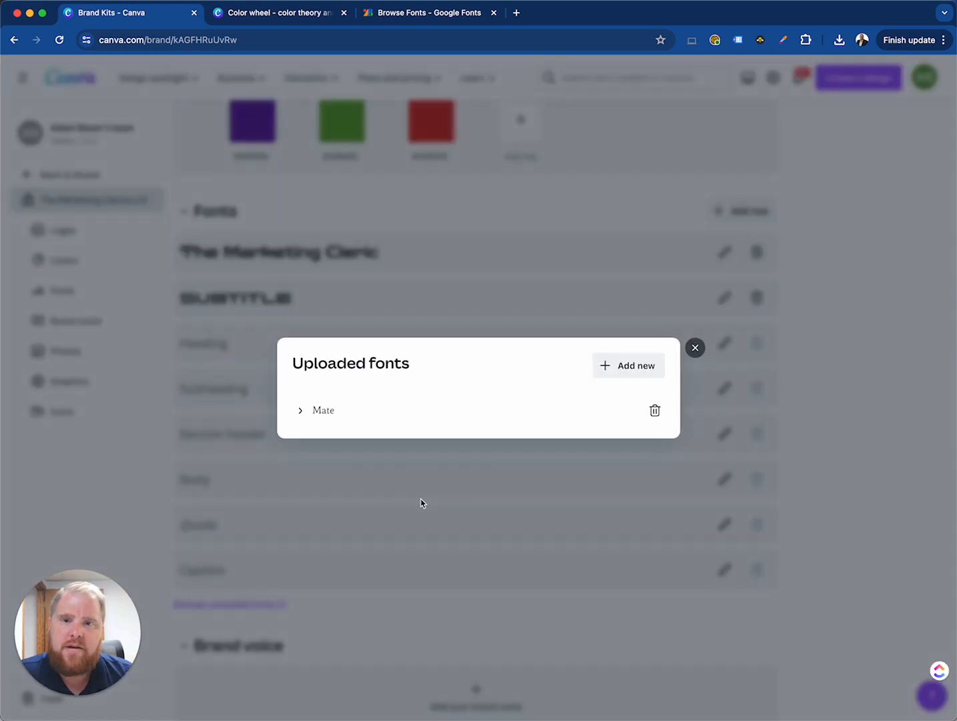
click(695, 348)
Change the font of the title style "The Marketing Cleric" to the uploaded Mate font
click(724, 253)
click(232, 257)
double_click(213, 299)
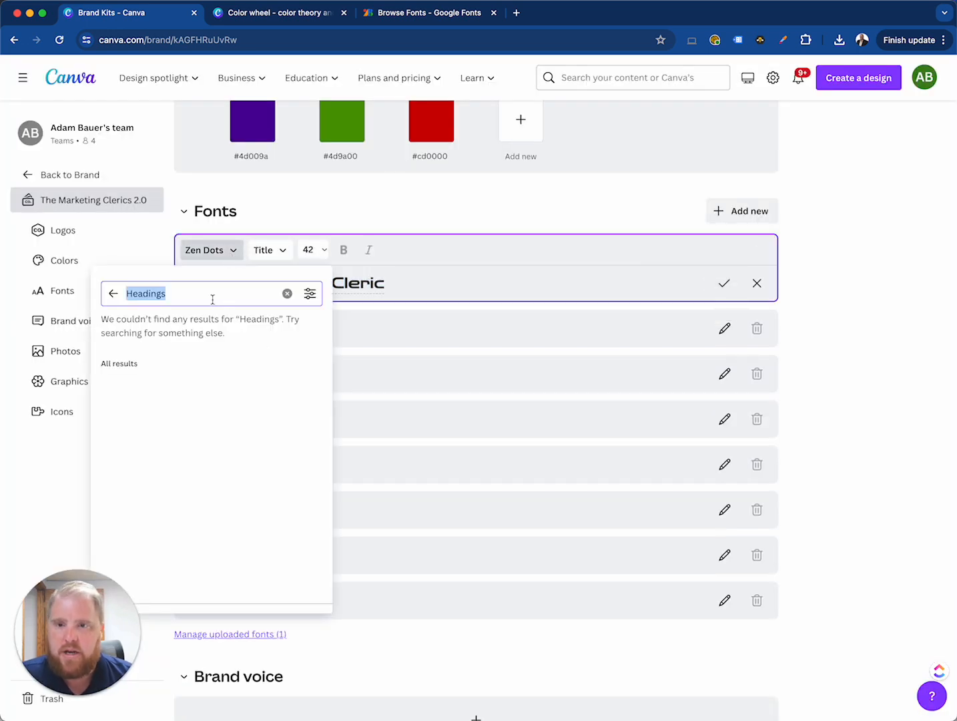
text(mate)
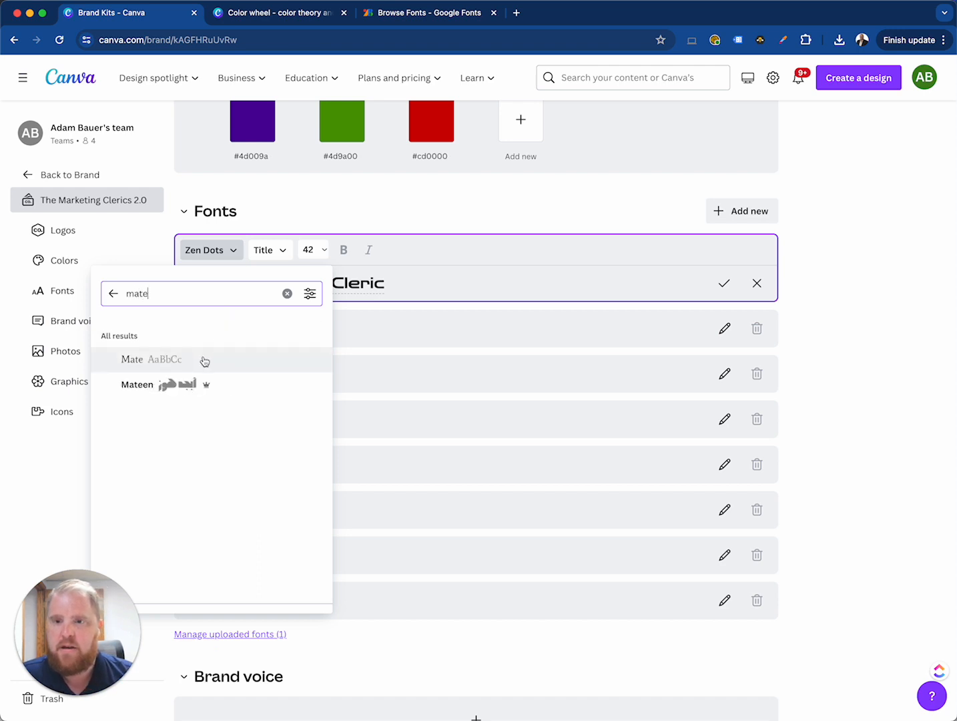
click(135, 363)
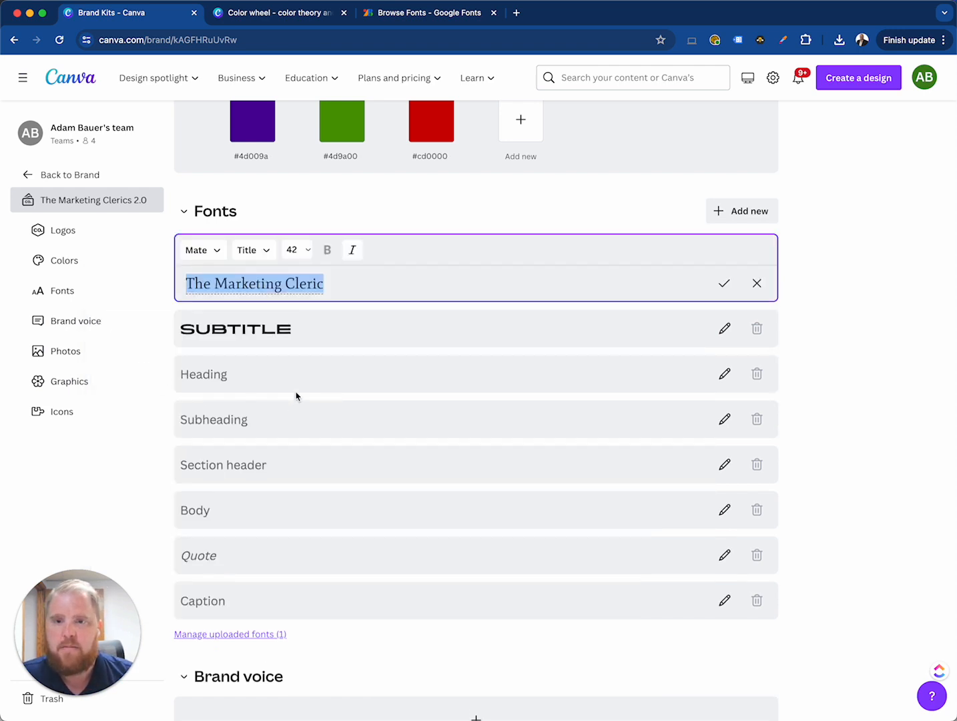
Try italic formatting on the "The Marketing Cleric" title text and switch it back off
click(351, 253)
click(352, 254)
click(353, 254)
click(352, 255)
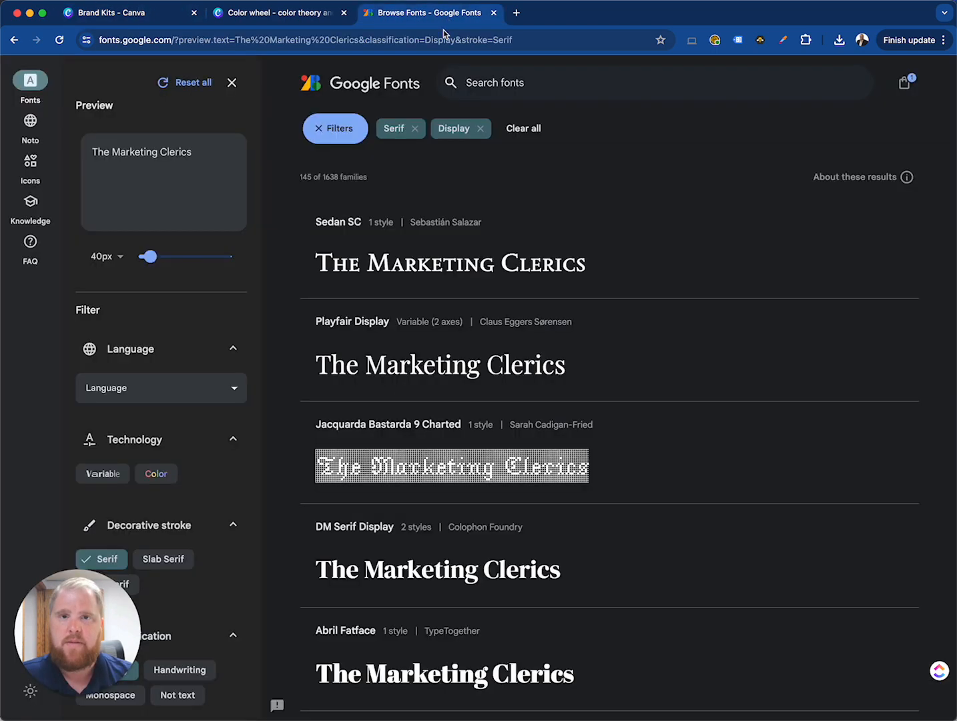
Switch to Google Fonts, open the Playfair Display specimen, and review its weights and italic styles from Regular 400 to Black 900
click(448, 18)
click(454, 360)
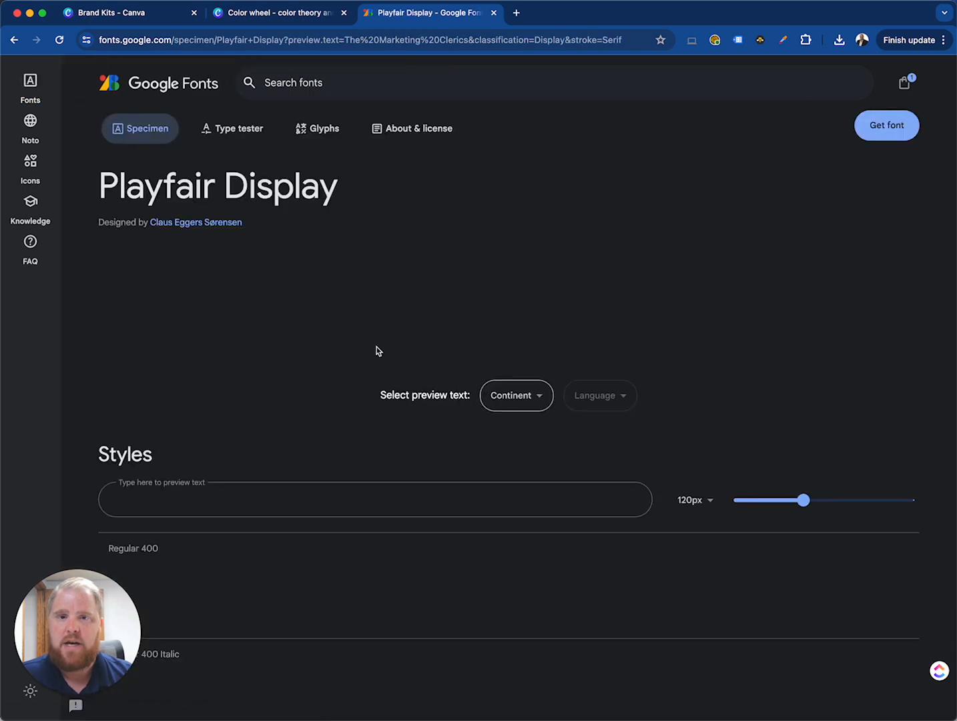
scroll(314, 359, down, 1)
scroll(314, 358, down, 4)
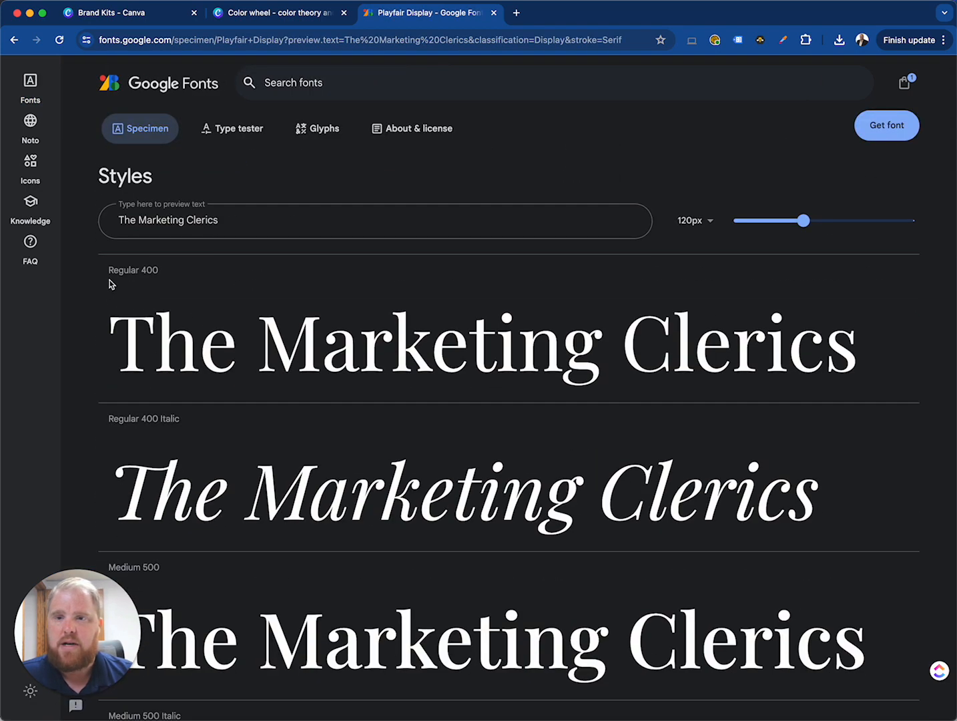
scroll(259, 427, down, 4)
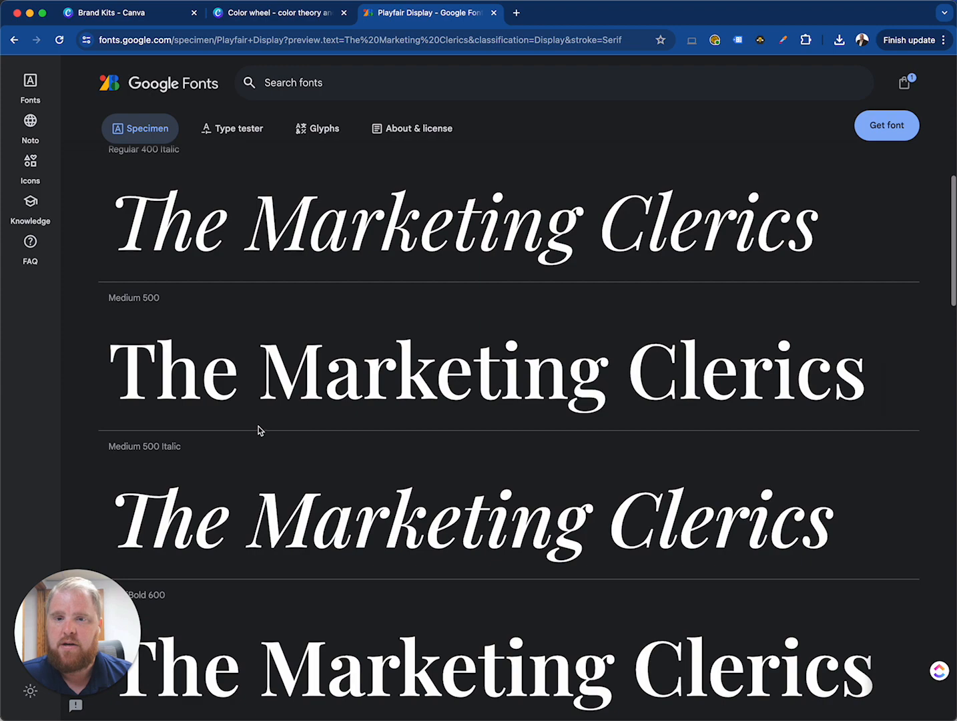
scroll(214, 437, down, 6)
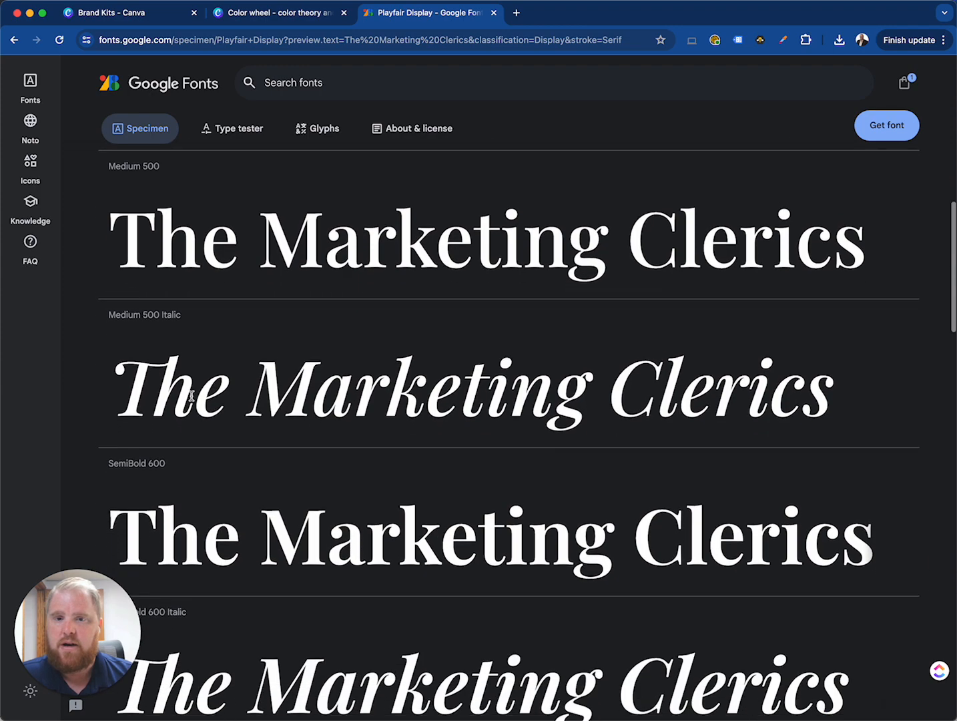
scroll(214, 434, down, 4)
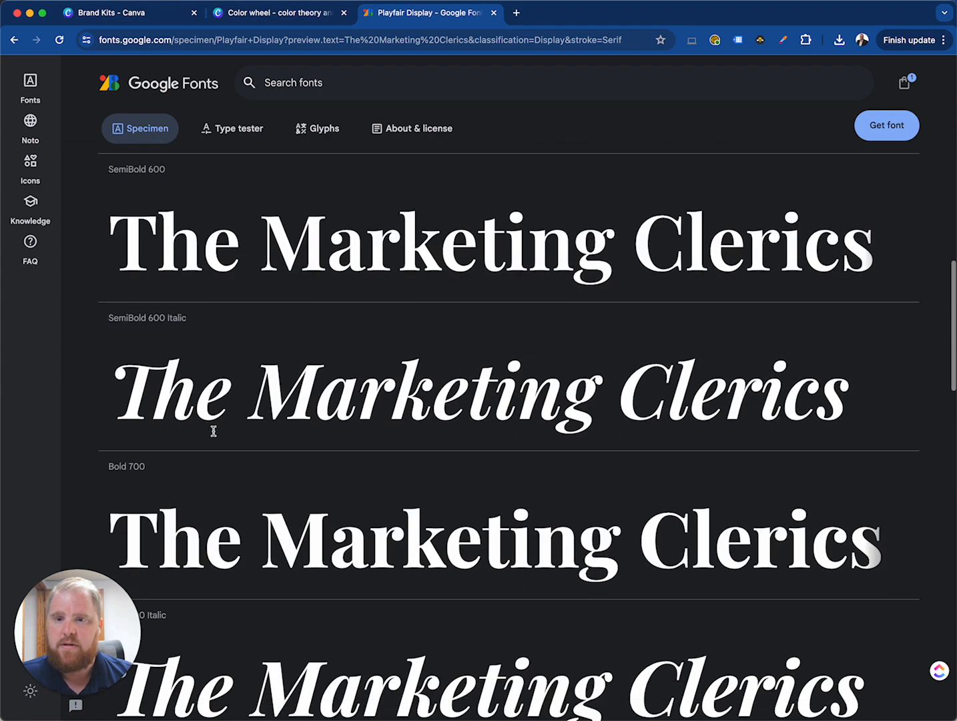
scroll(198, 422, down, 12)
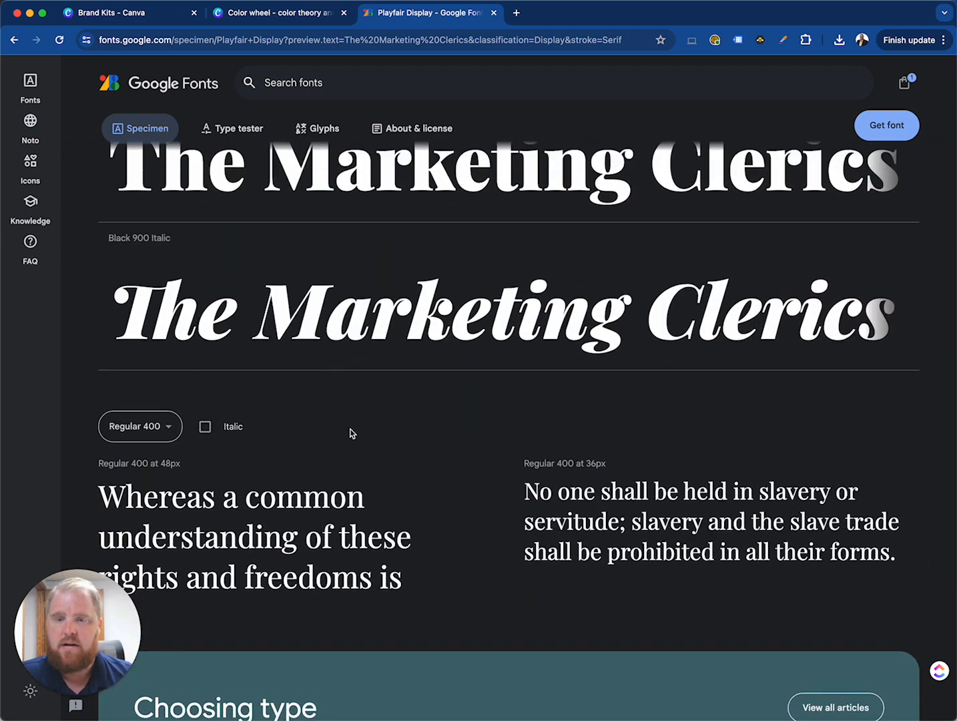
scroll(352, 433, down, 6)
scroll(352, 428, up, 20)
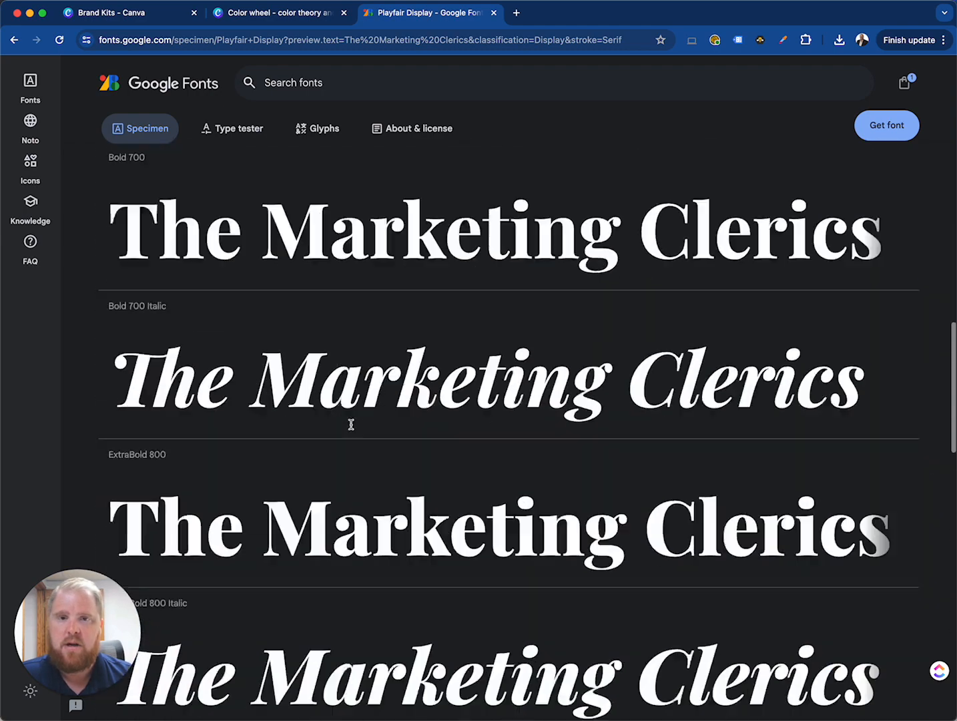
scroll(352, 427, up, 7)
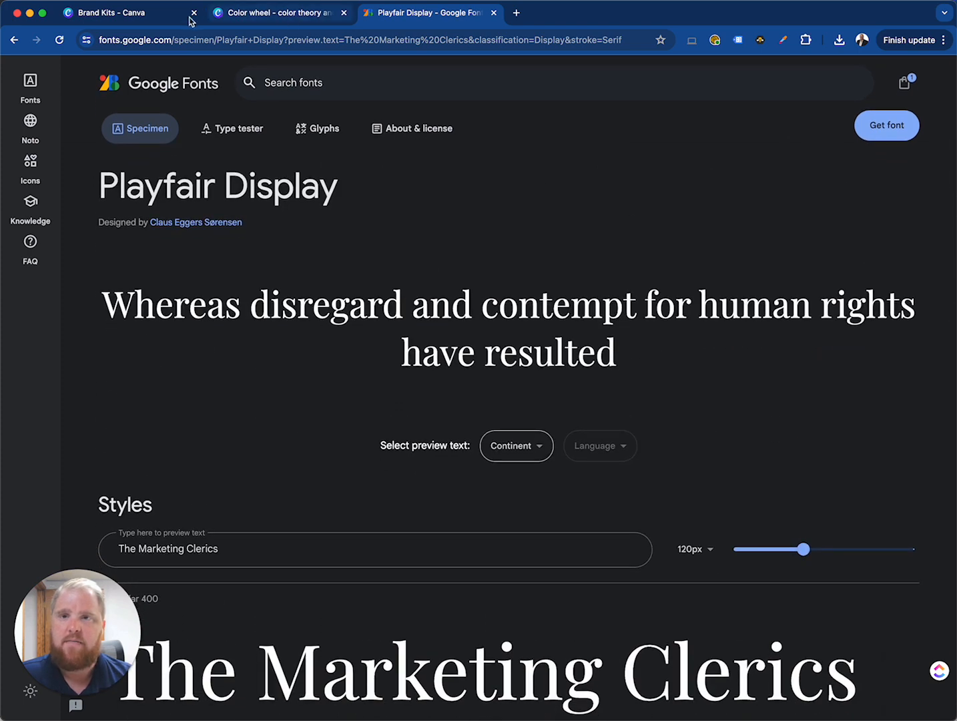
Return to the Canva Brand Kit and save the title style in non-italic Mate
click(269, 13)
click(154, 19)
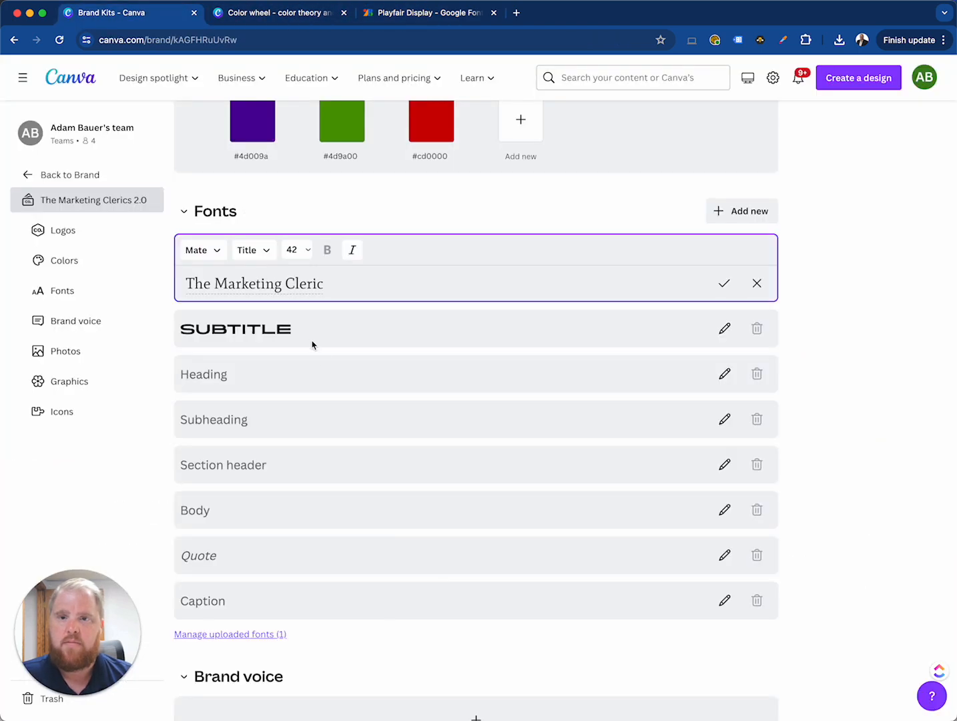
click(354, 255)
click(354, 255)
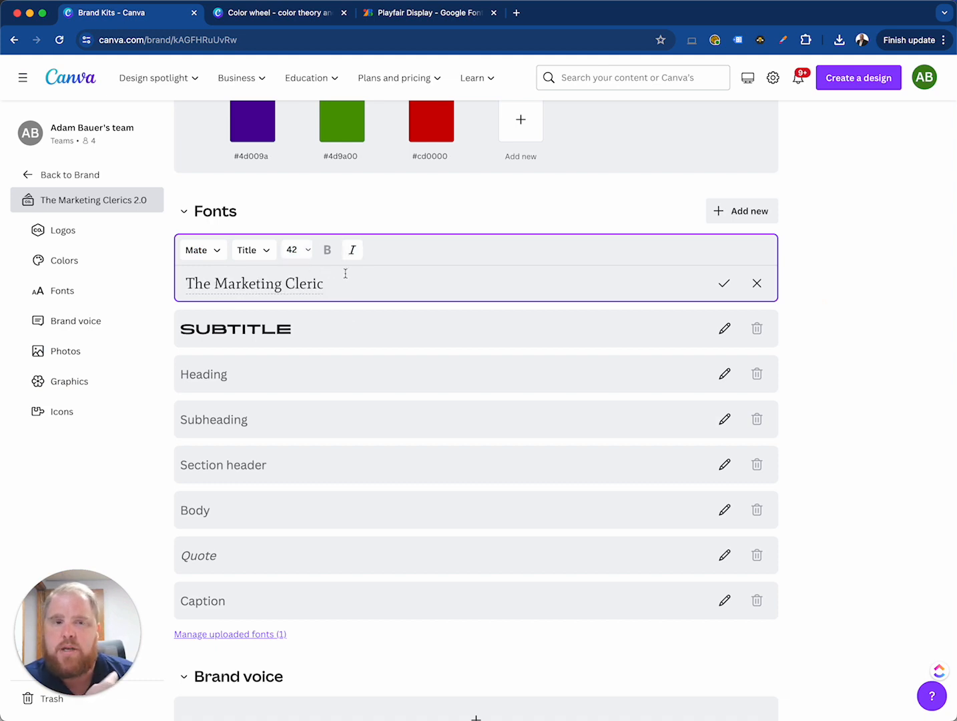
click(721, 289)
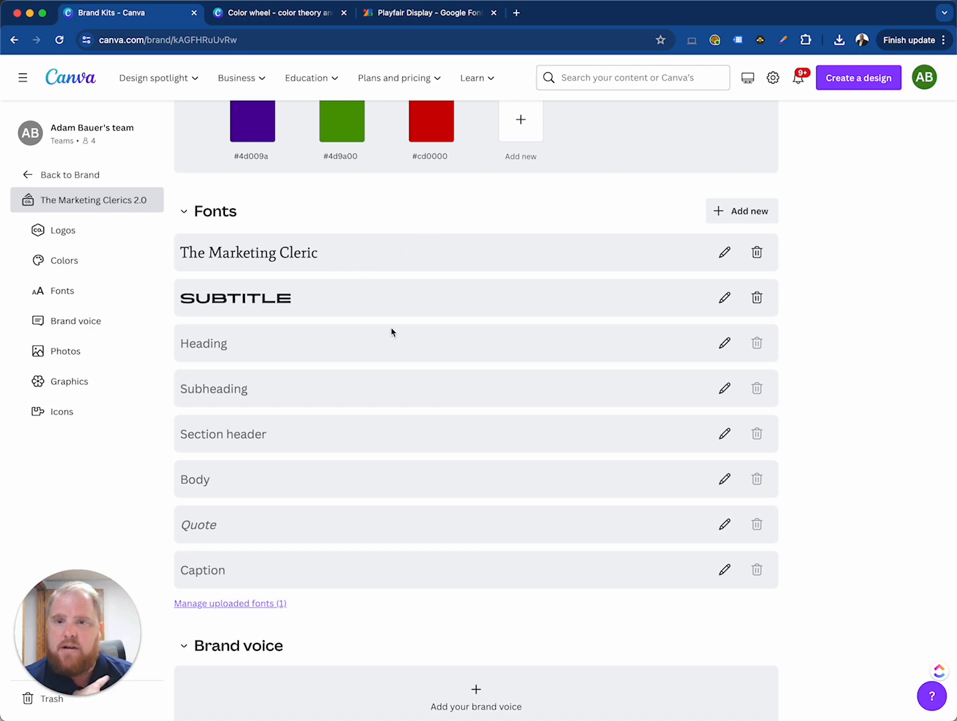
Set the Heading style's font to Anton and save it
scroll(392, 332, down, 3)
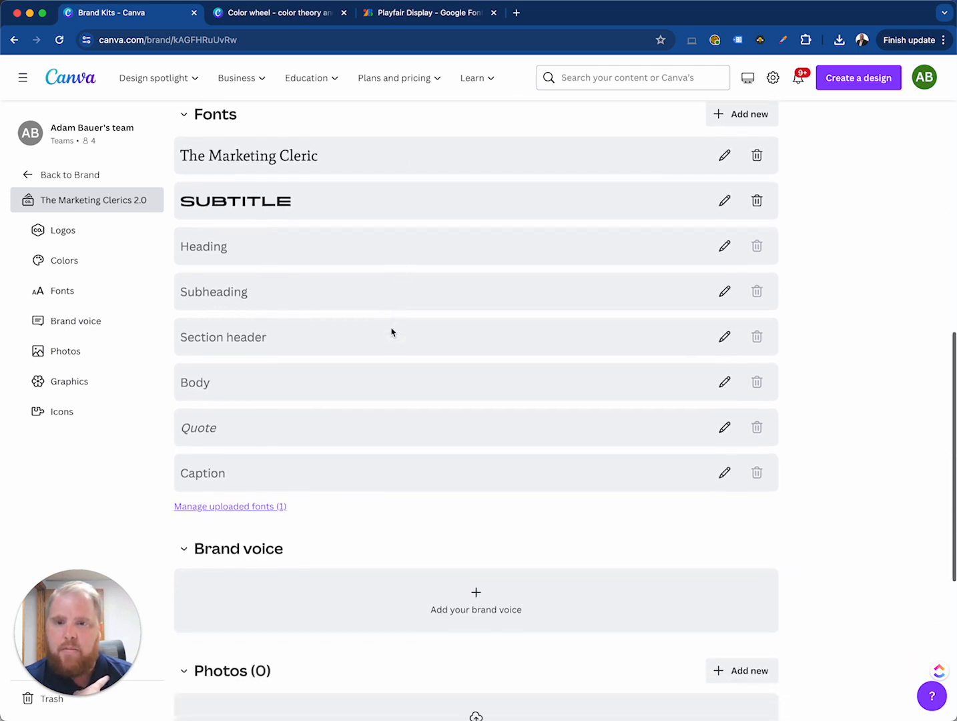
scroll(407, 398, down, 2)
scroll(407, 398, up, 2)
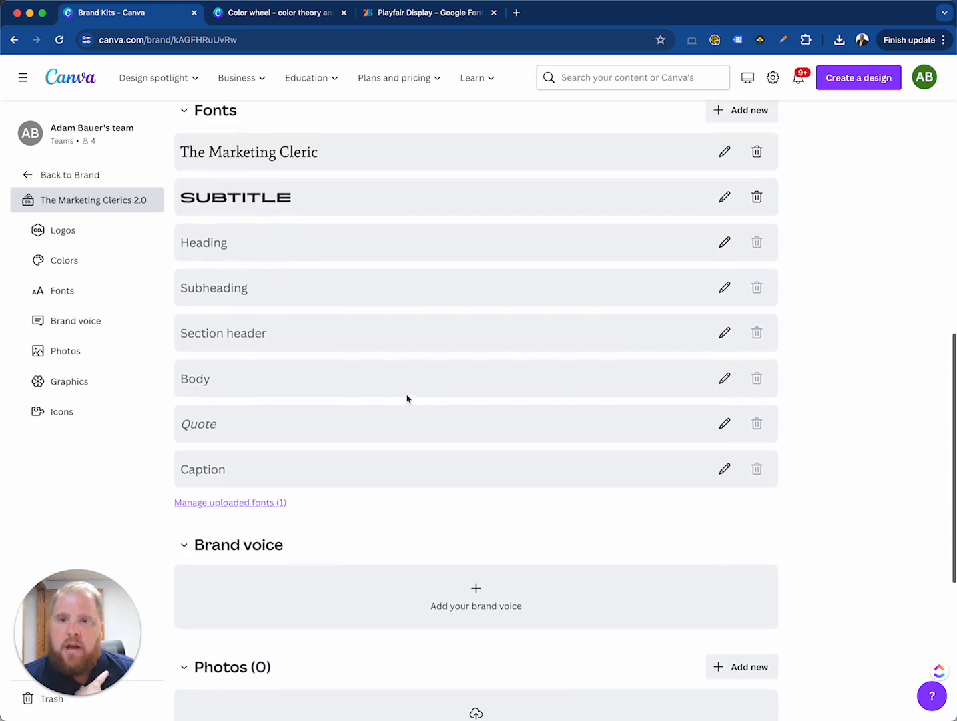
click(726, 241)
click(253, 251)
text(mate)
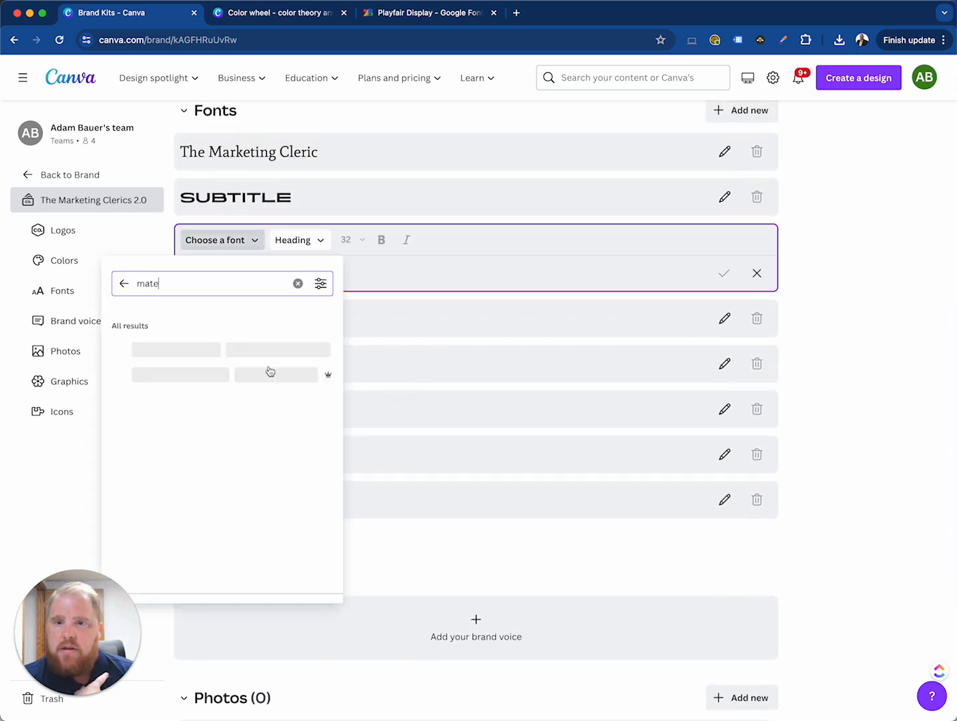
click(297, 284)
scroll(213, 503, down, 1)
click(207, 517)
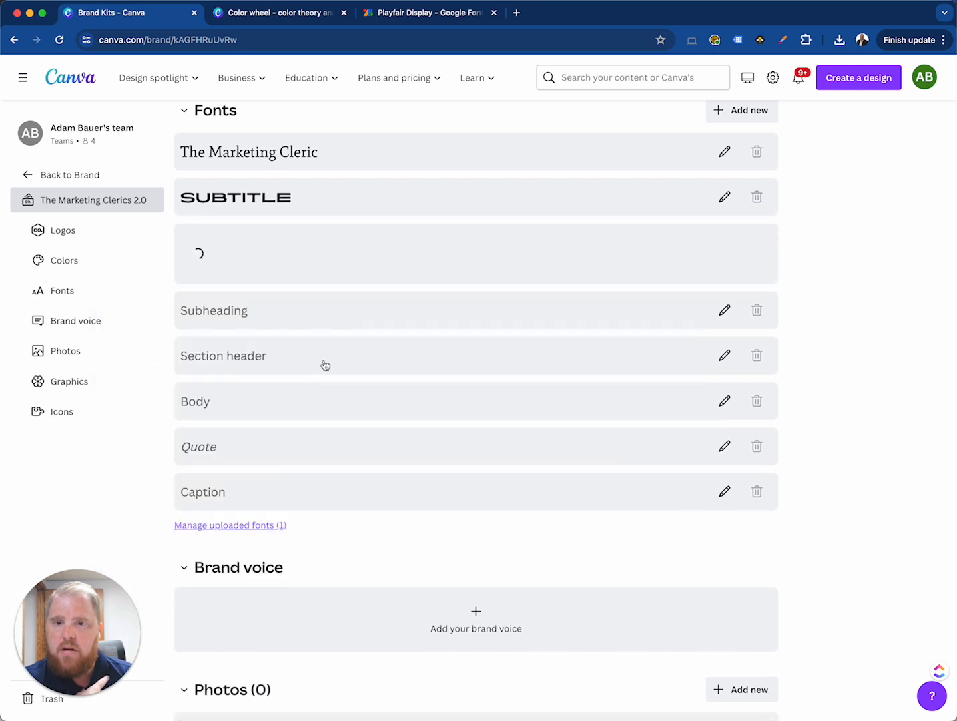
Try Anton for the Subheading style, replace it with Cormorant Garamond, and save the style
click(634, 323)
click(220, 285)
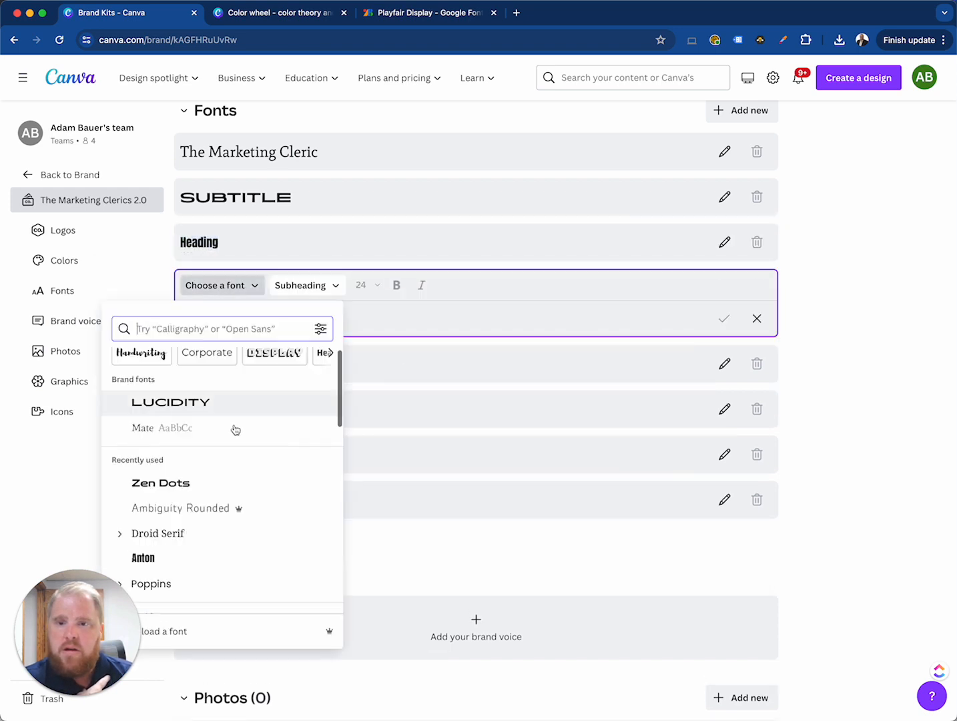
scroll(210, 525, down, 10)
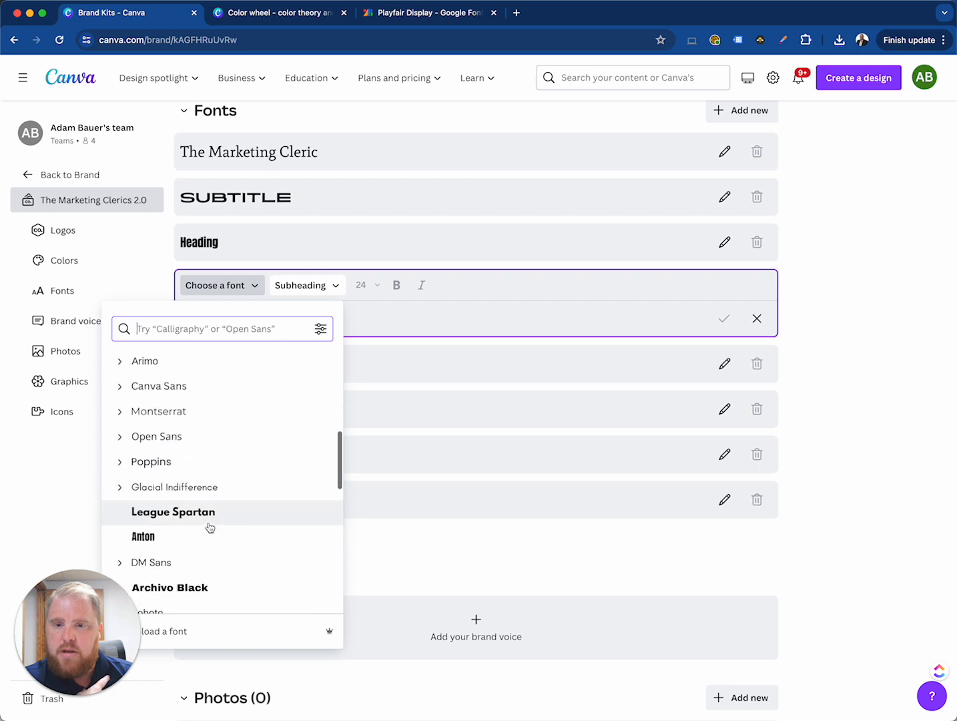
click(220, 537)
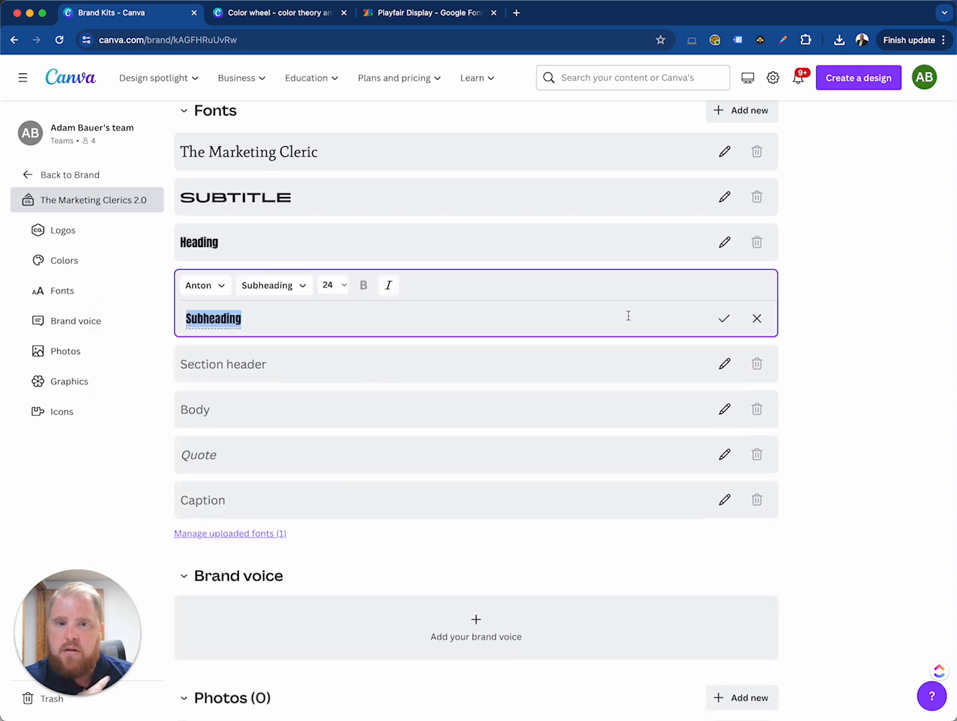
click(179, 285)
scroll(218, 513, down, 5)
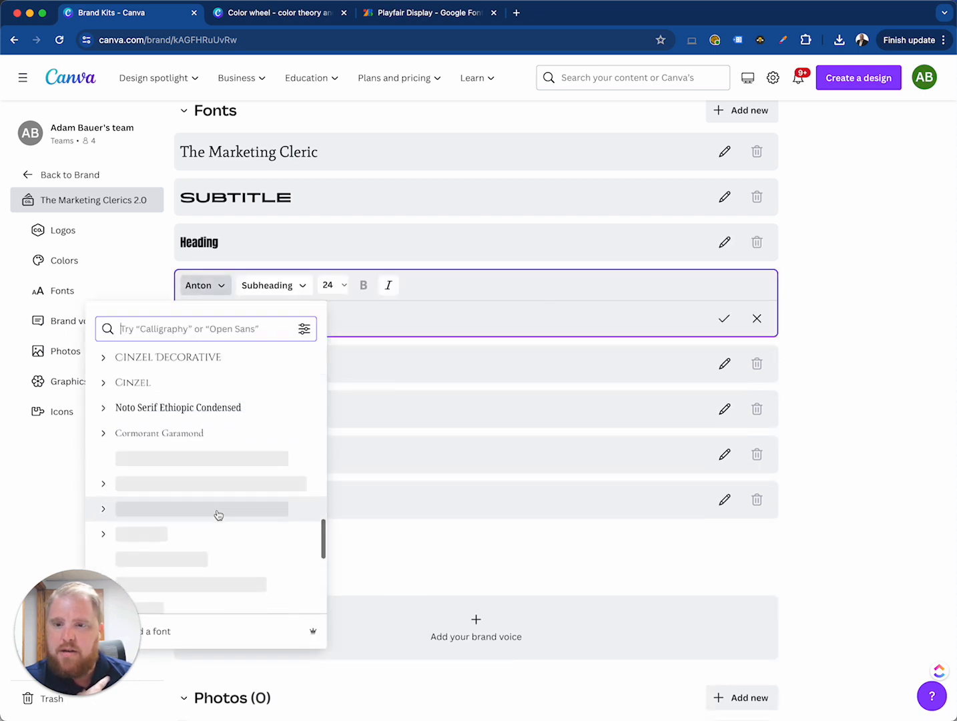
click(222, 424)
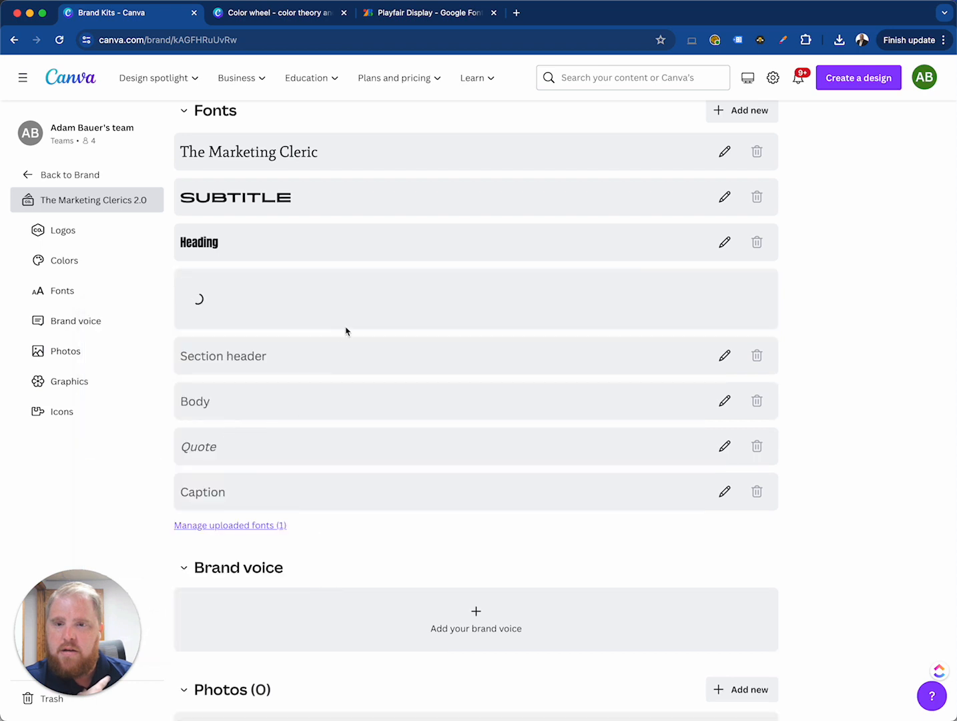
Set the Section header style's font to the script font Adlery Pro
click(303, 366)
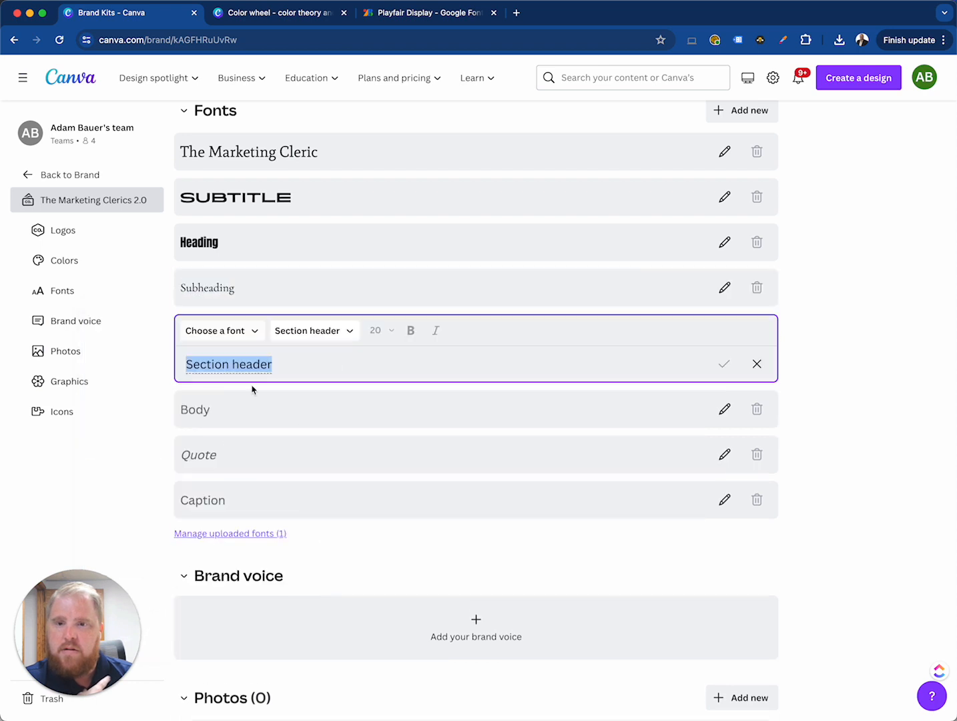
click(257, 331)
scroll(228, 508, down, 5)
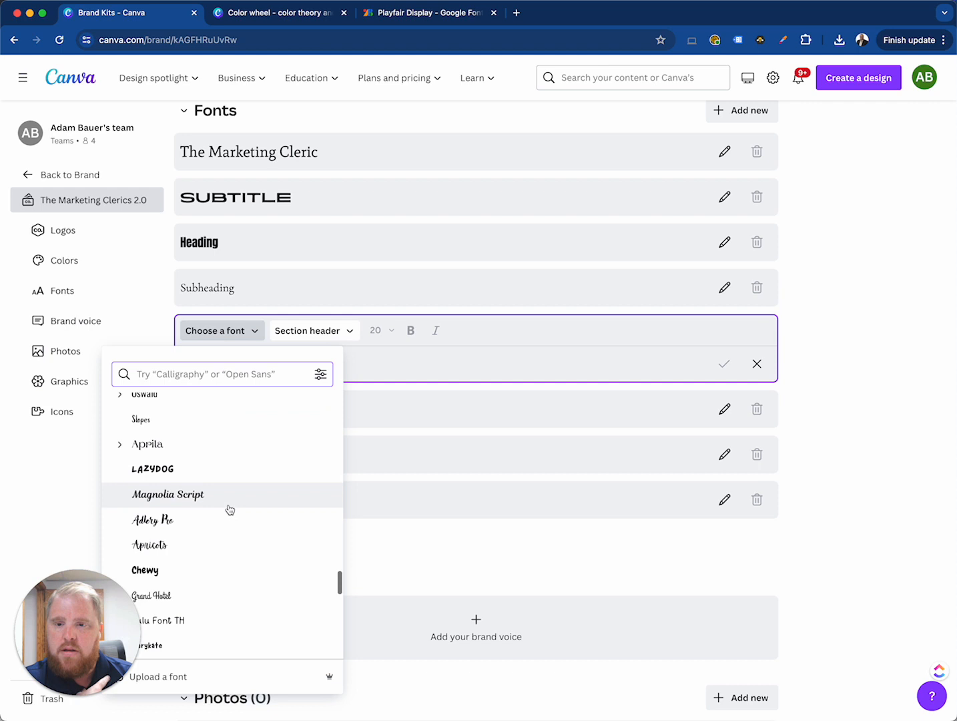
click(226, 517)
Set the Body style's font to Arial Unicode and save it
click(291, 409)
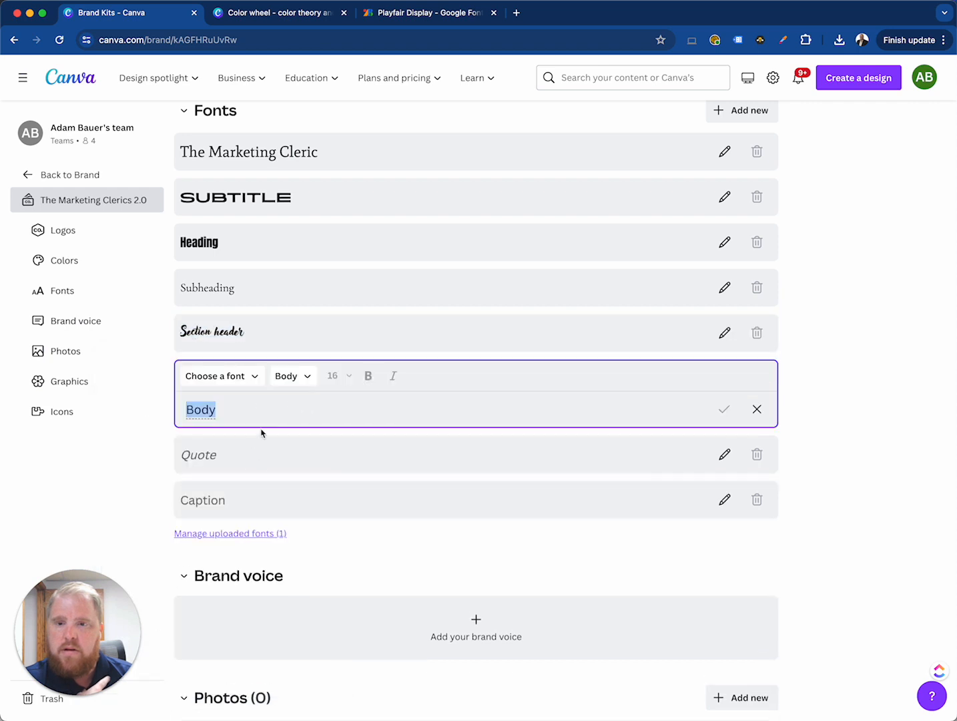
click(253, 376)
scroll(189, 500, down, 3)
right_click(189, 495)
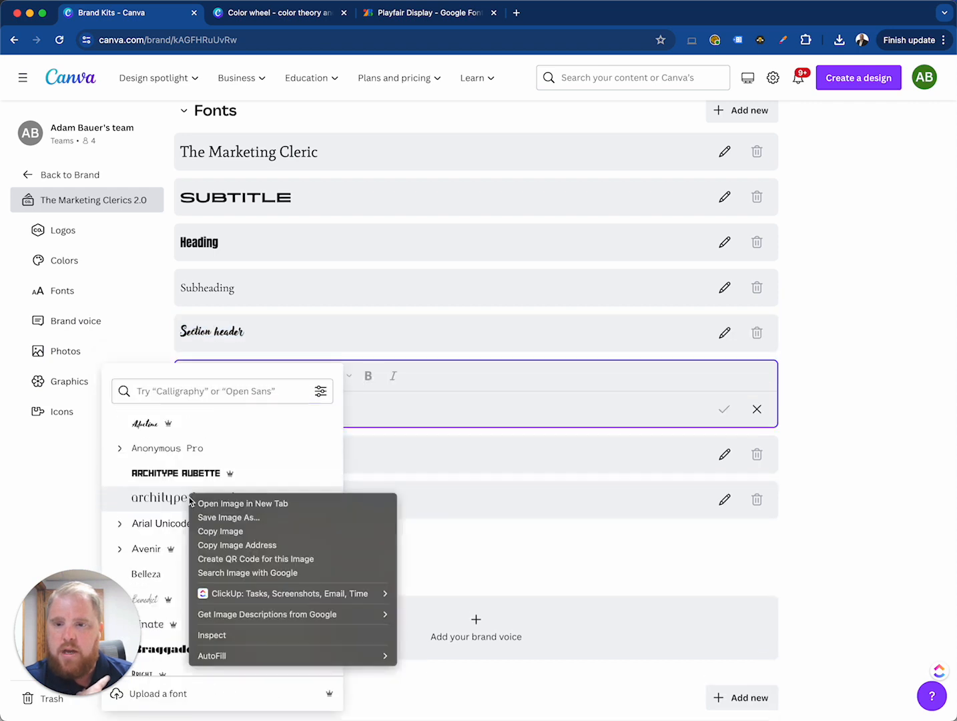
click(153, 531)
click(172, 526)
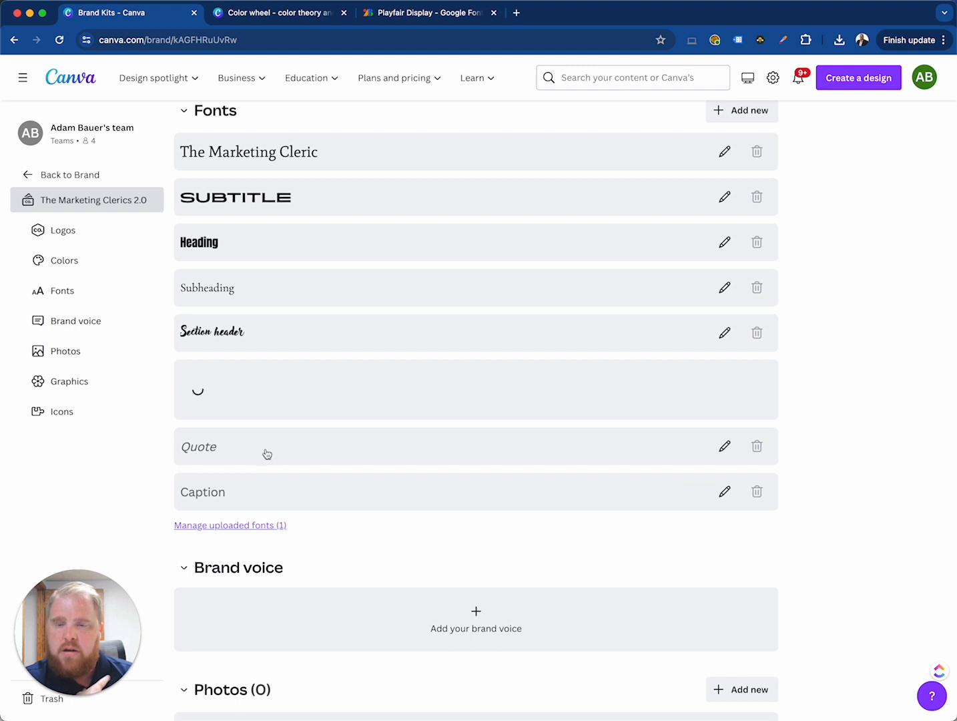
Set the Quote style's font to Advetime
click(273, 452)
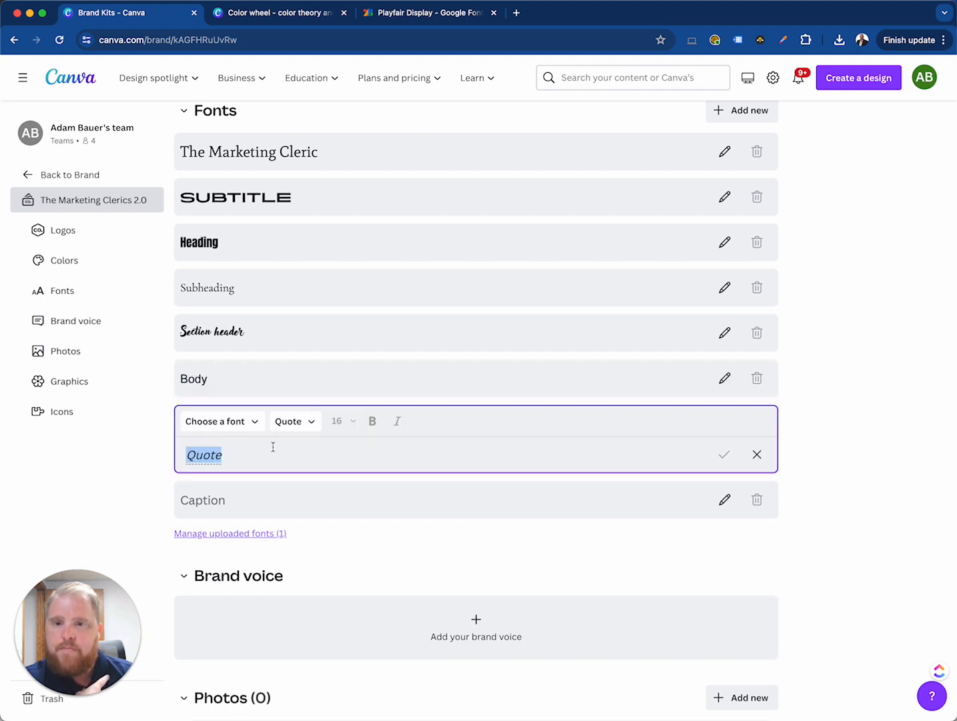
click(254, 423)
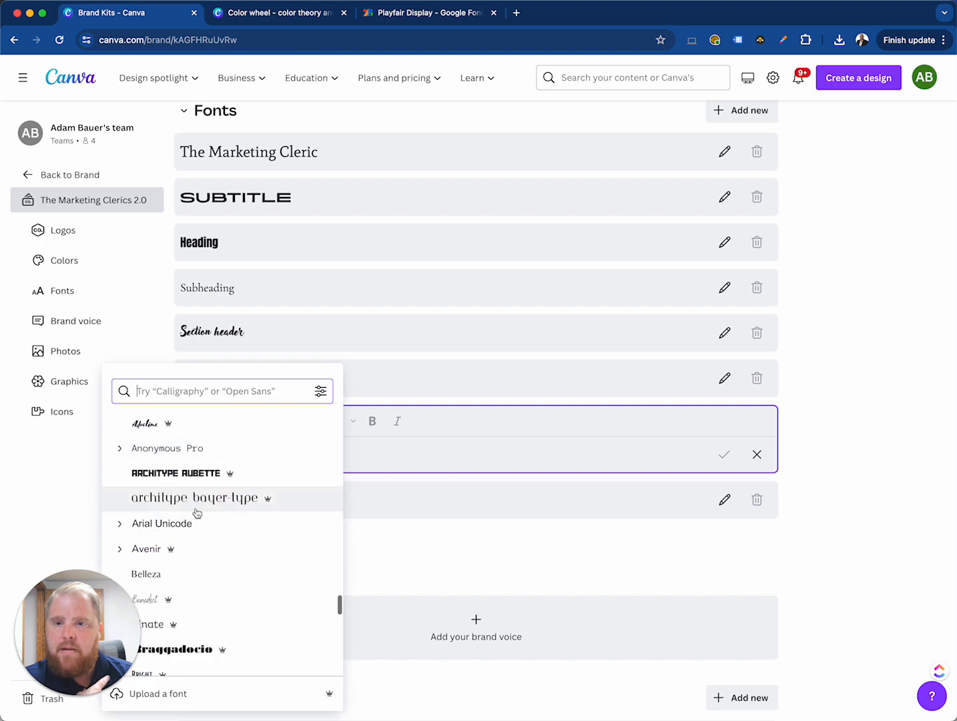
click(202, 431)
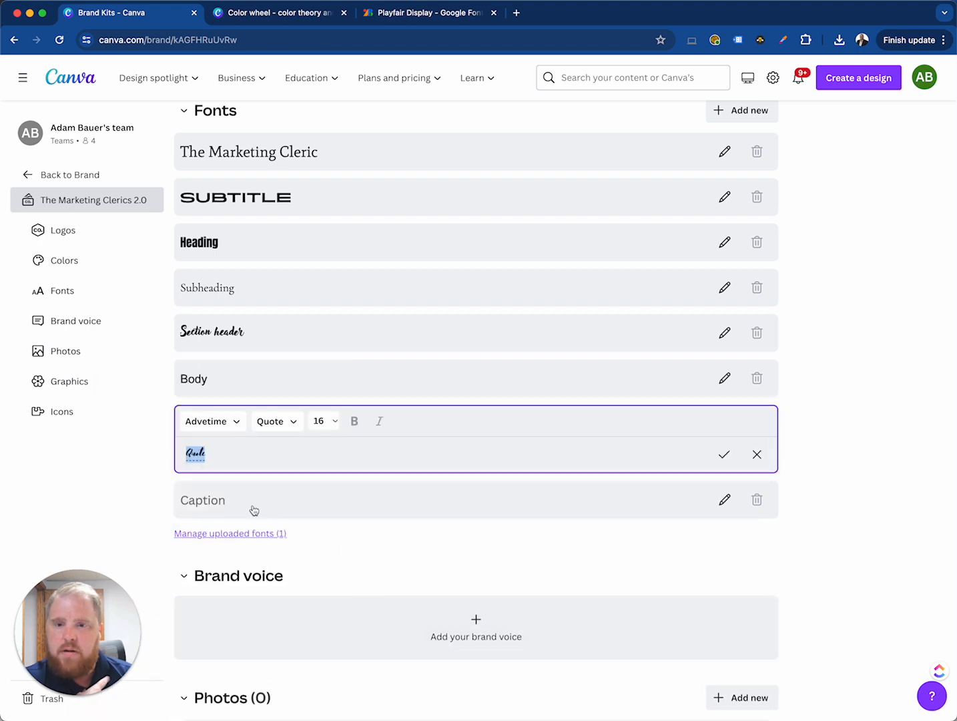
Set the Caption style's font to Binate and save it
click(247, 500)
click(224, 466)
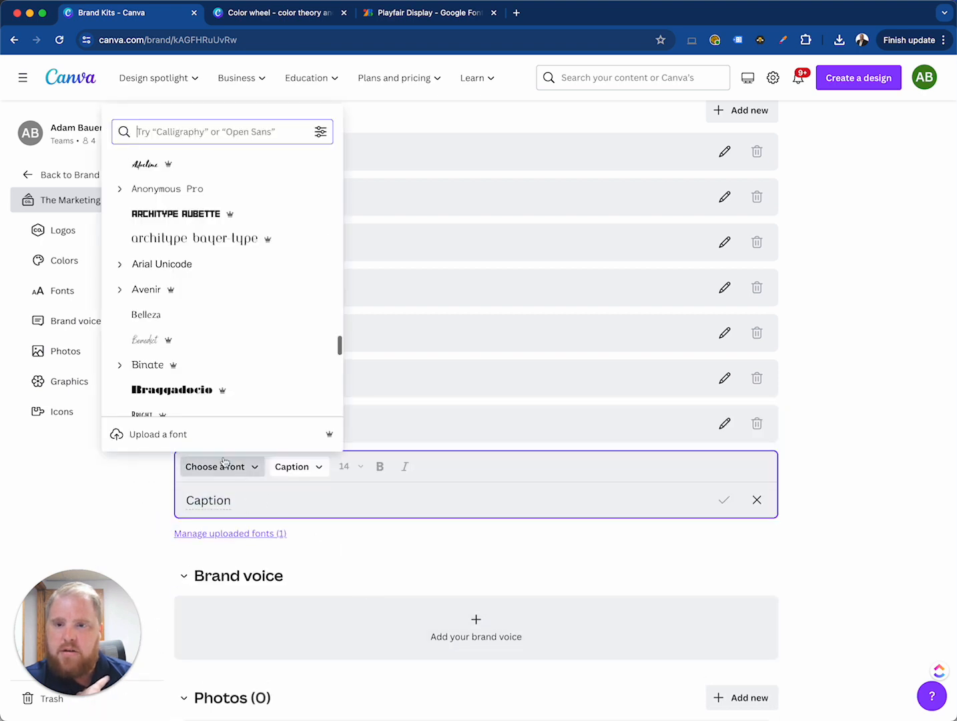
click(214, 364)
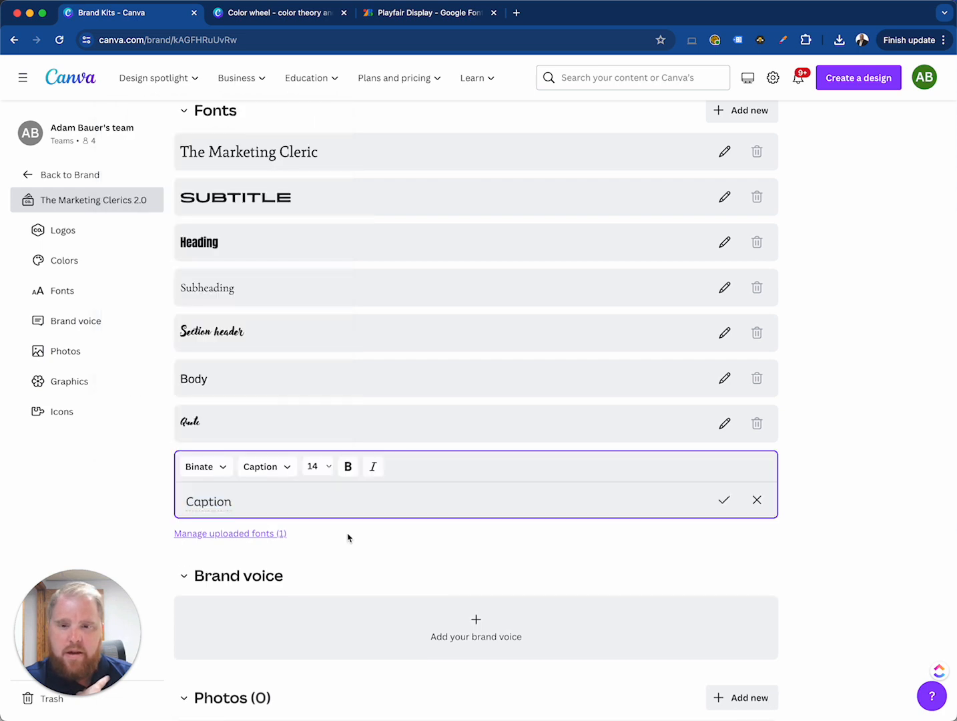
click(723, 500)
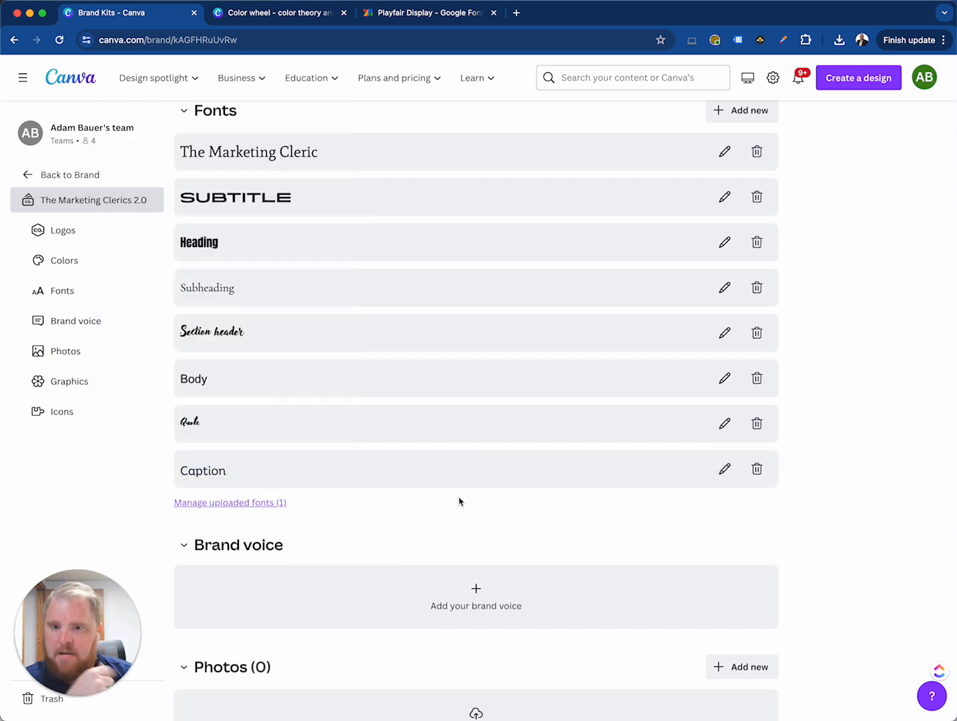
Write the brand voice guideline "Fun boisterous and friendly. We always look to serve where needed and like to joke around."
scroll(457, 495, up, 2)
scroll(457, 494, down, 5)
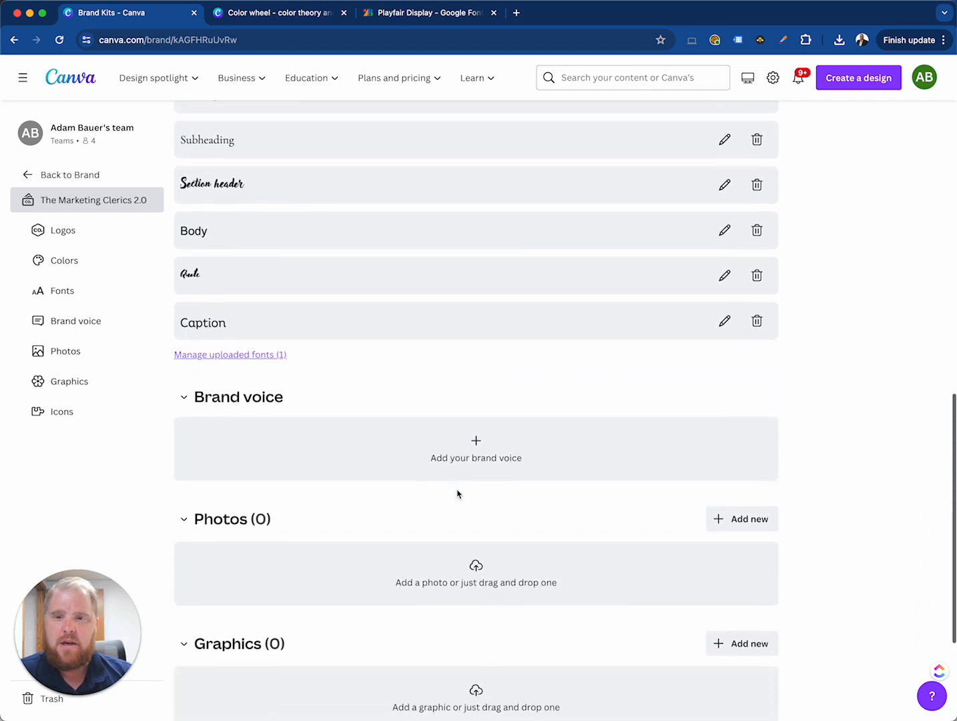
scroll(457, 493, down, 1)
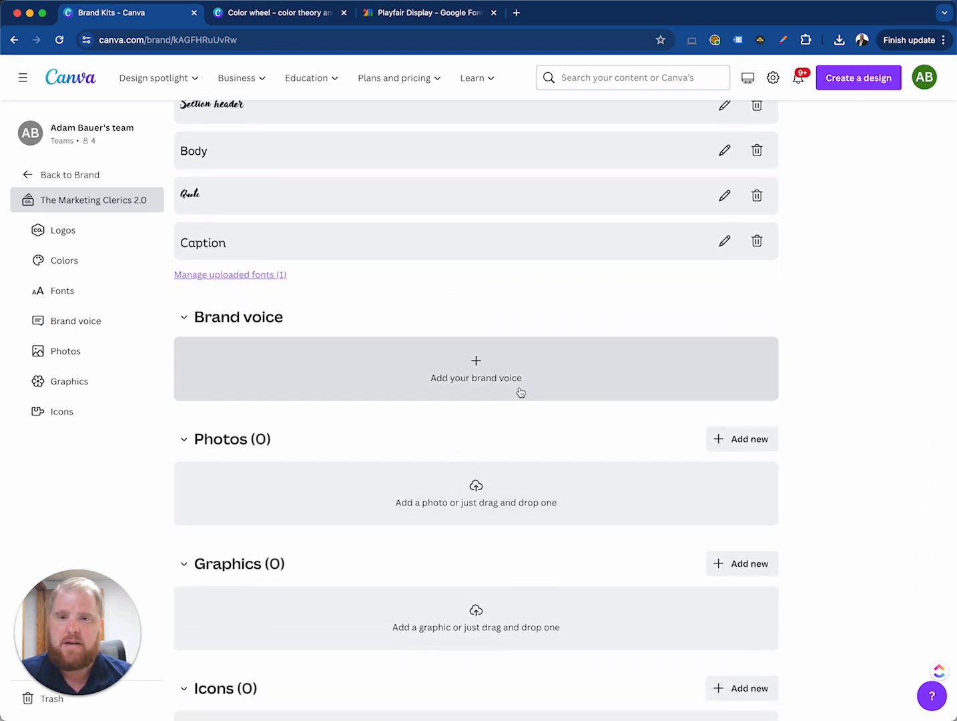
click(506, 379)
click(406, 378)
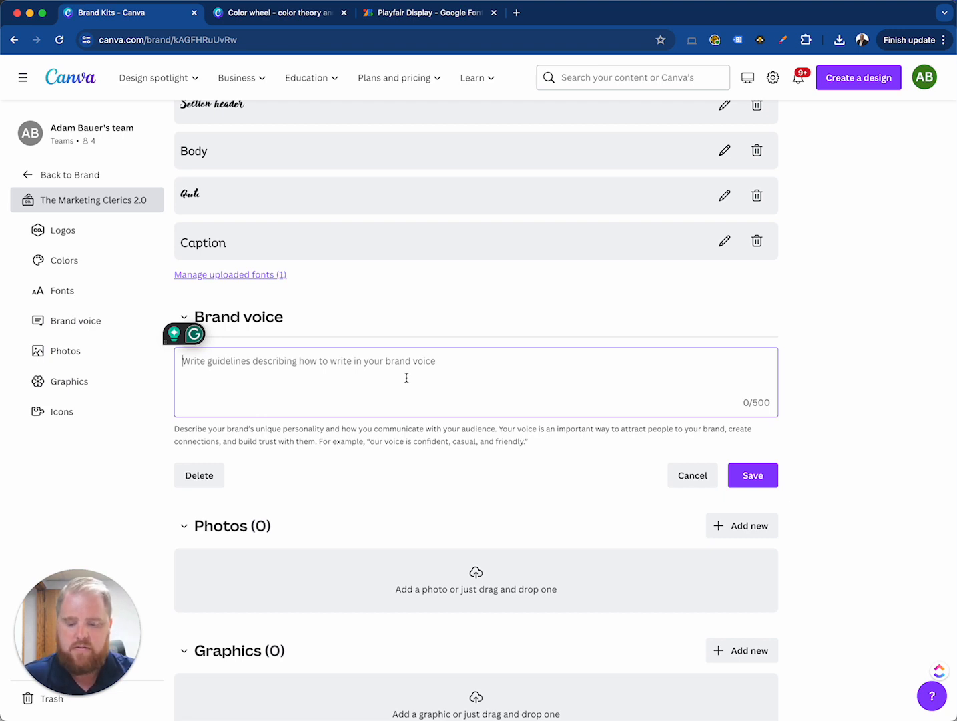
text(Fun )
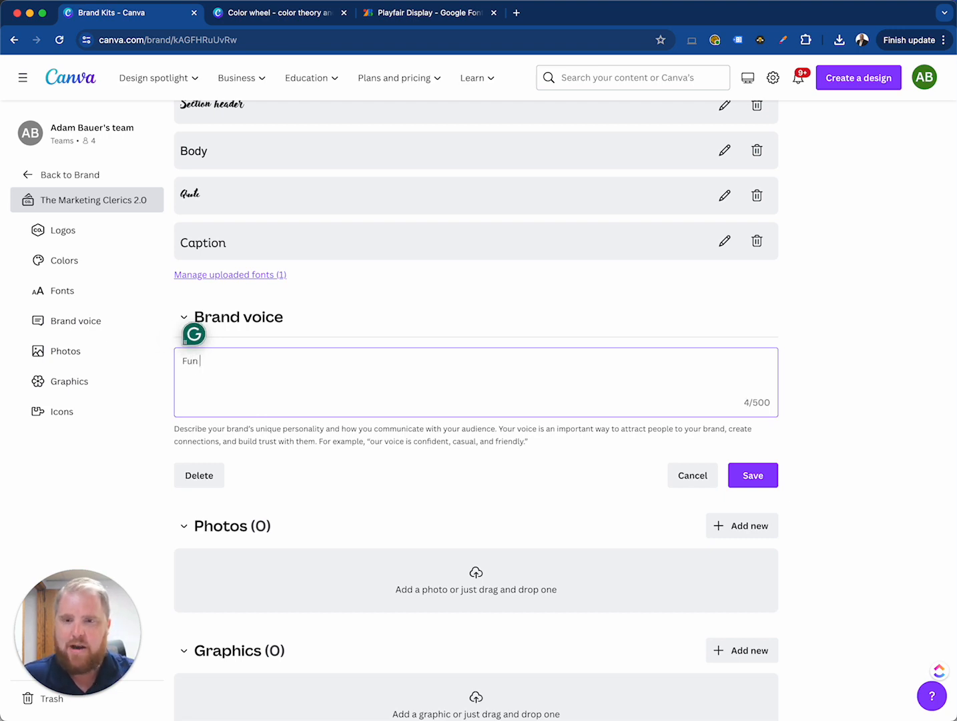
text(boisterou)
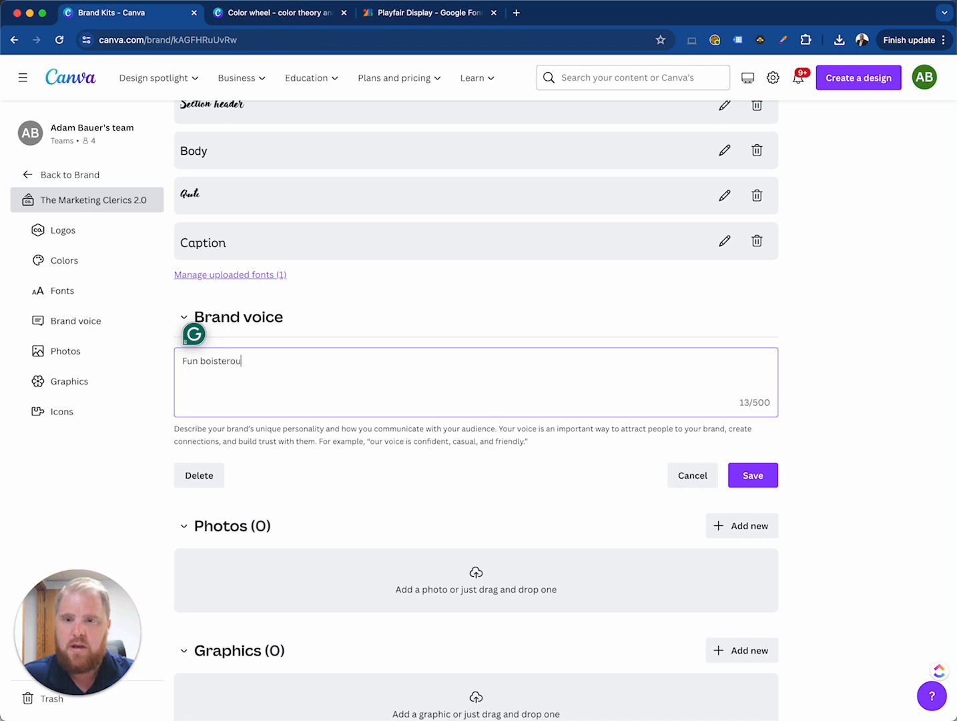
text(s and fr)
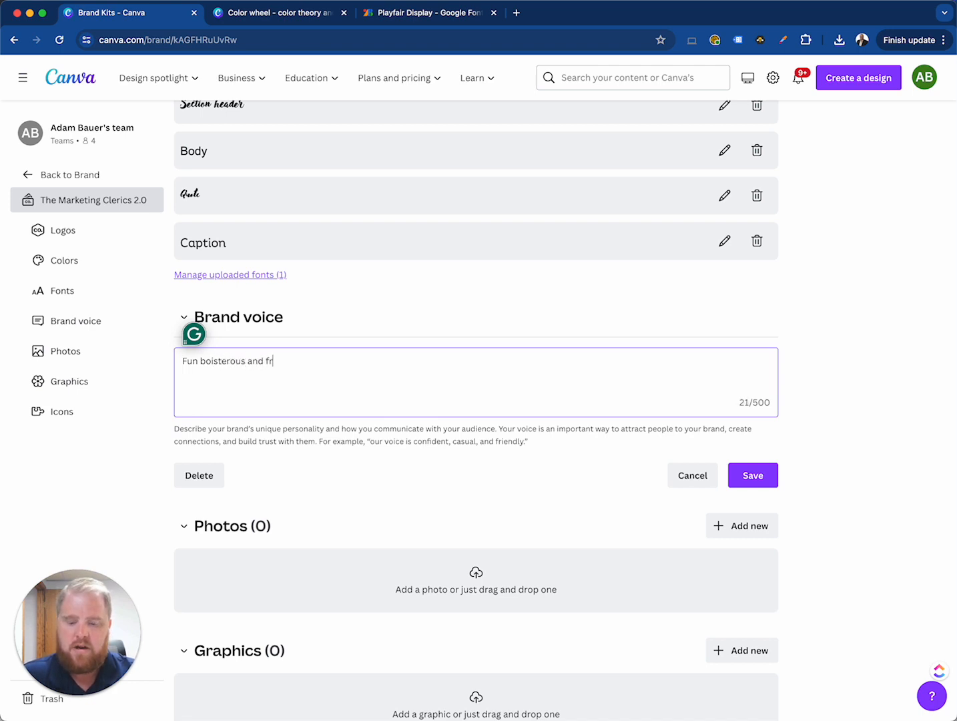
text(iendly. We always look to serve)
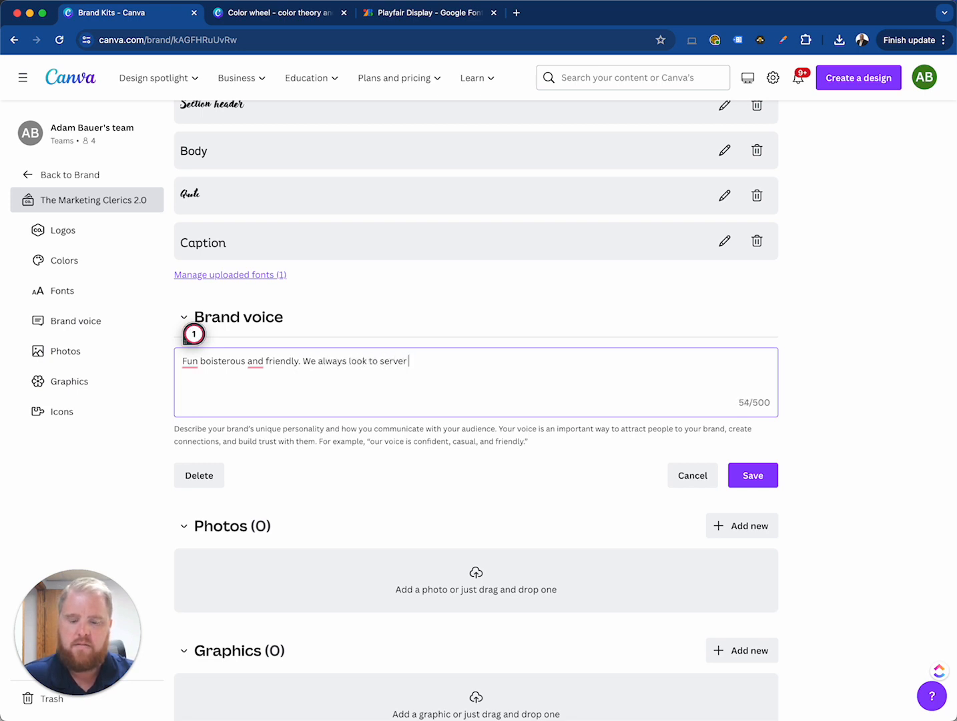
text( where )
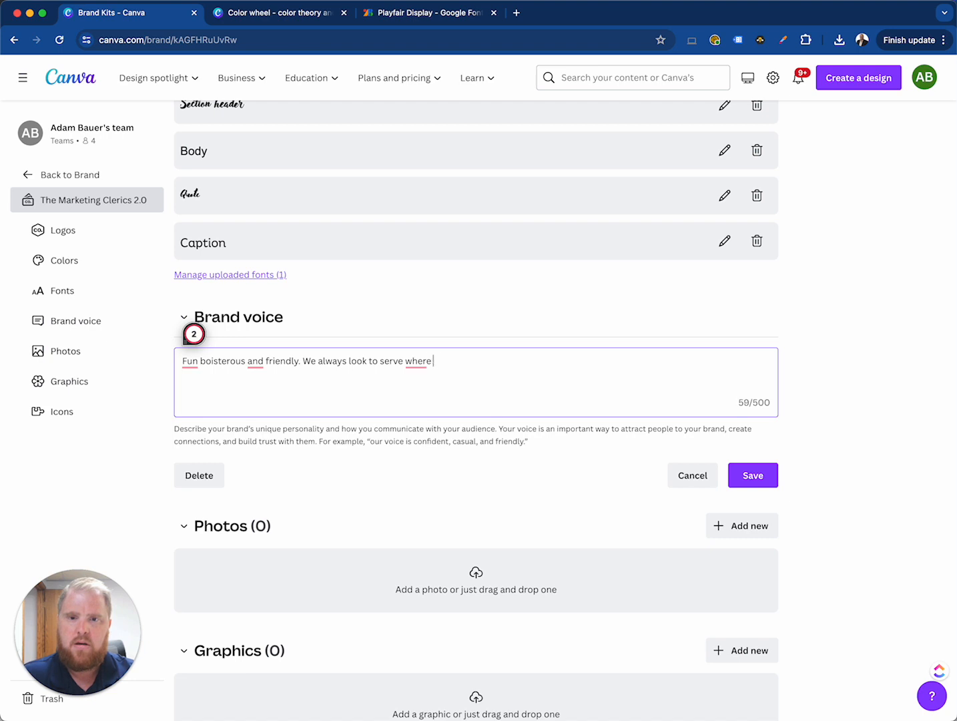
text(needed and)
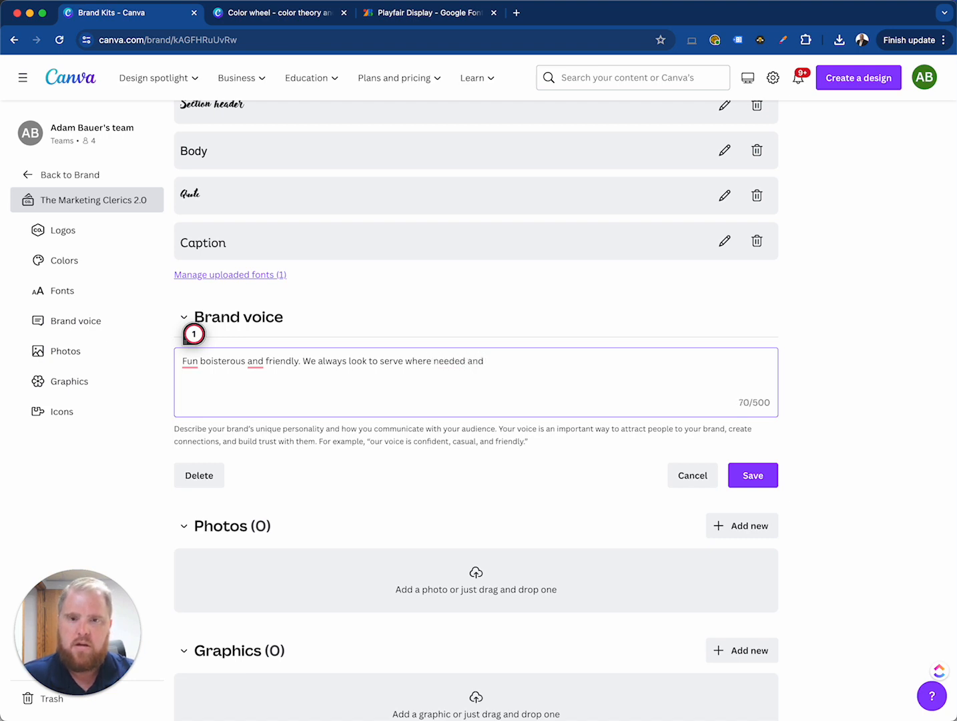
text( like to joi)
key(BackSpace)
text(ke around.)
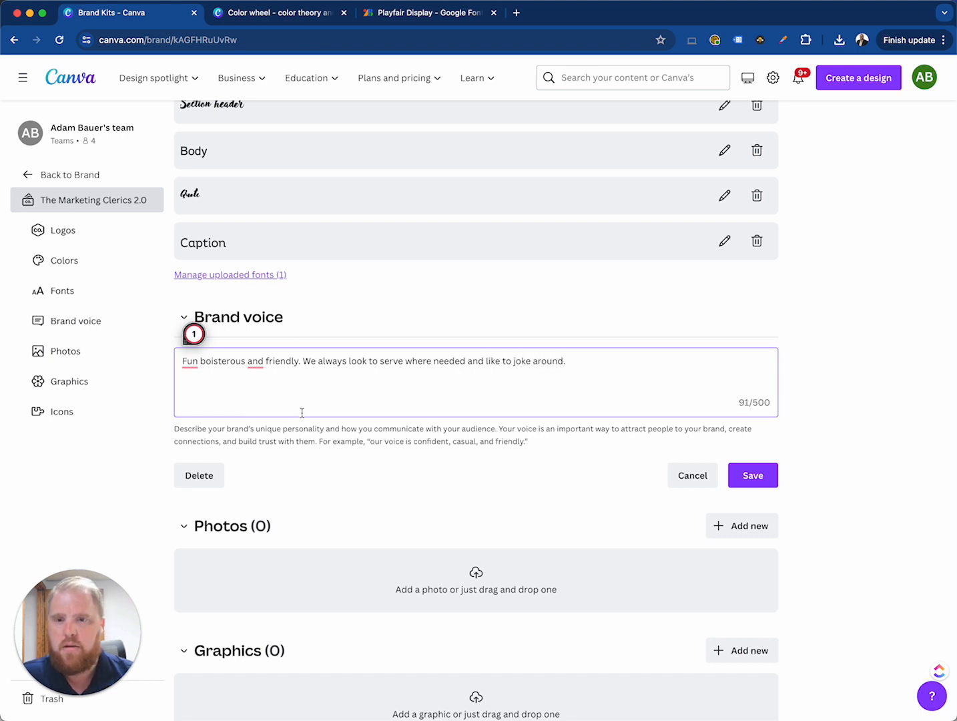
Add commas after "Fun" and "boisterous" in the brand voice text and save it
click(198, 361)
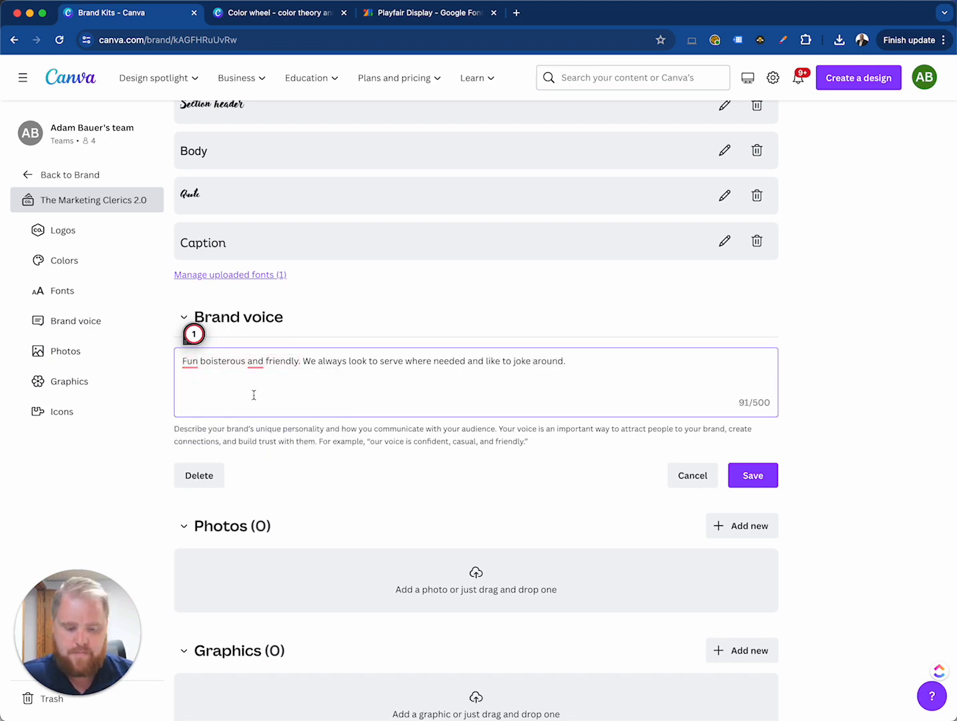
text(,)
click(250, 361)
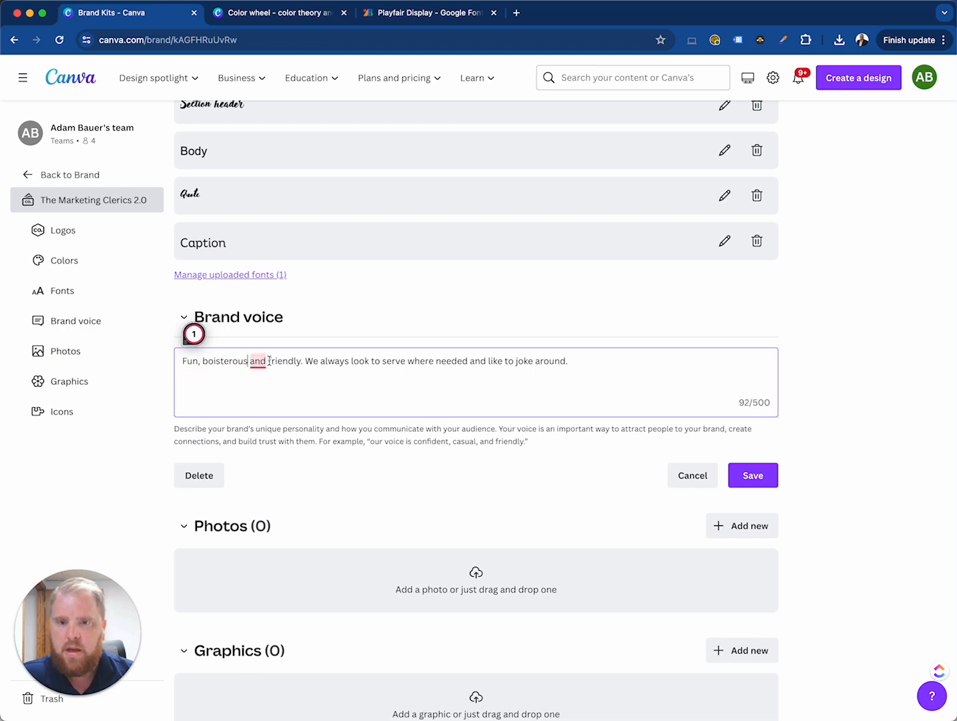
text(,)
click(752, 475)
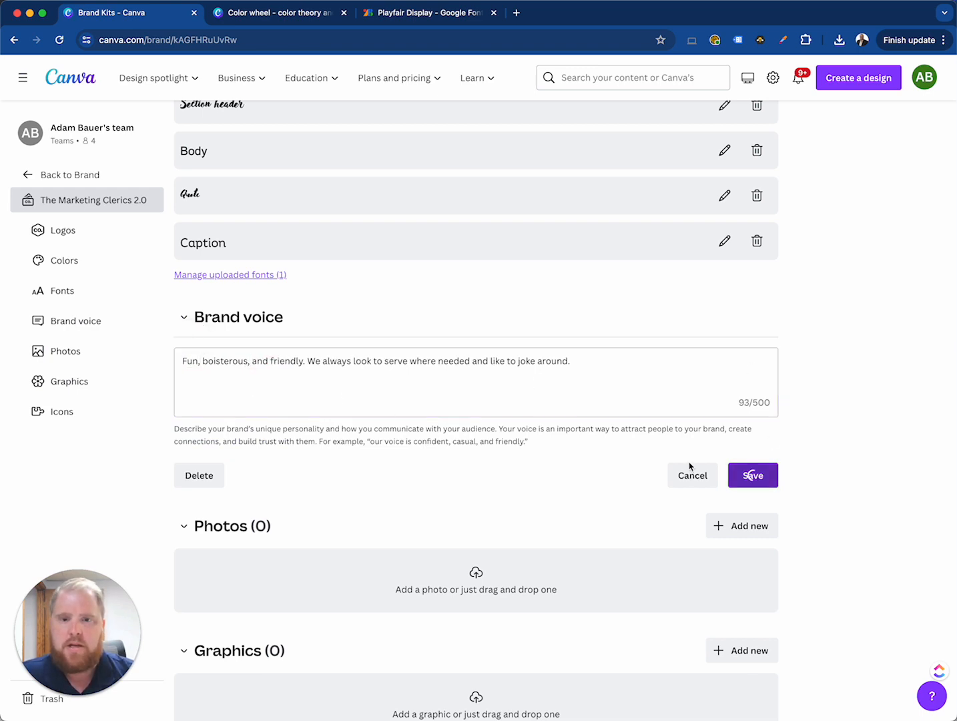
scroll(350, 500, down, 2)
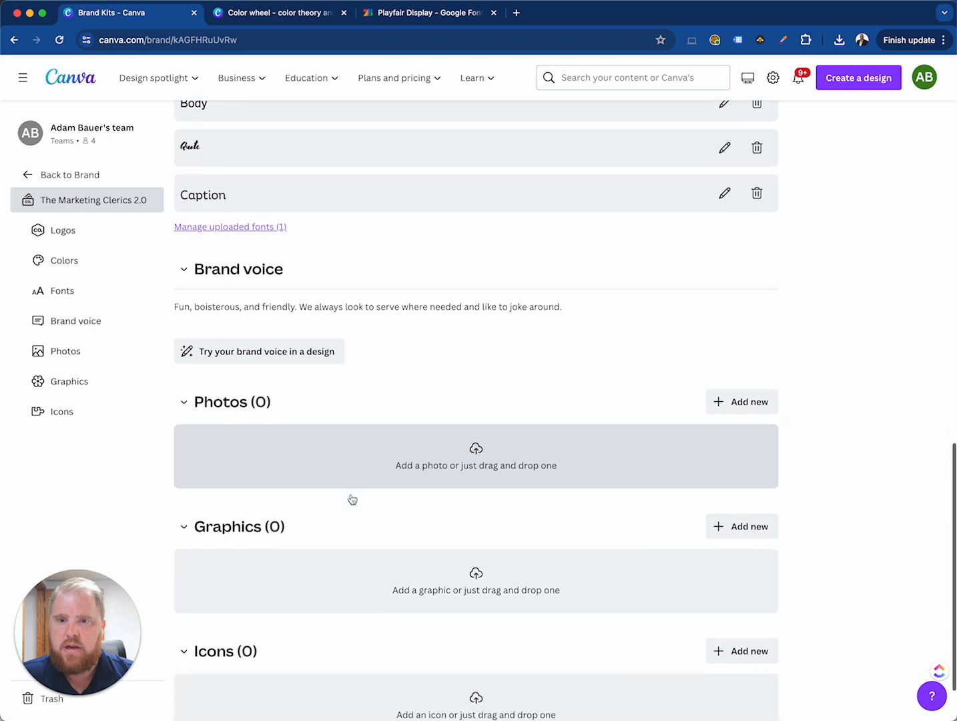
scroll(351, 499, down, 1)
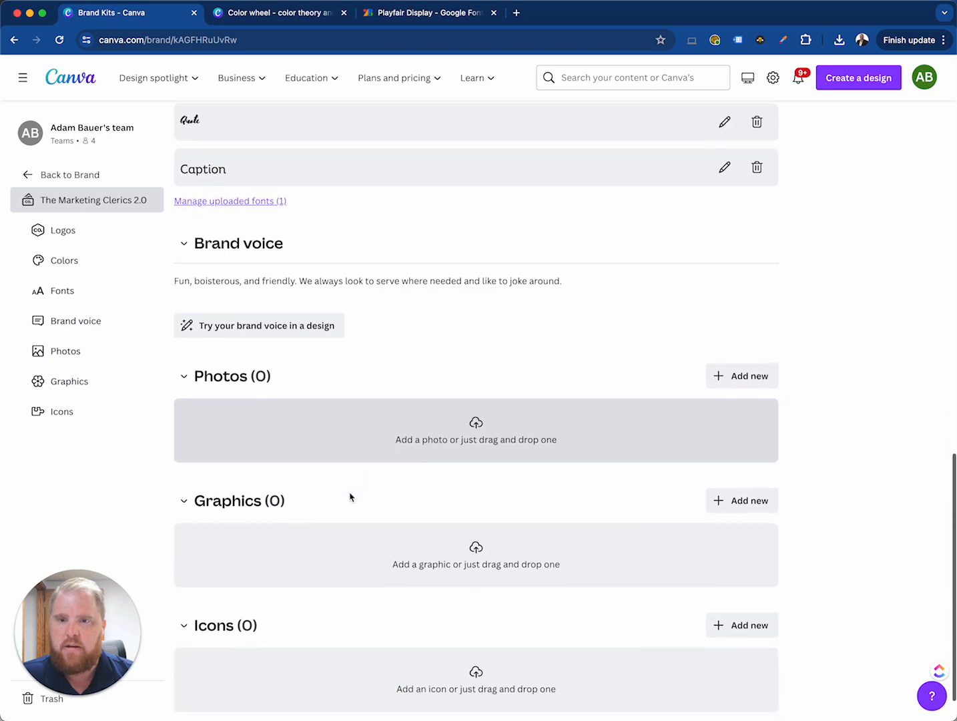
click(354, 425)
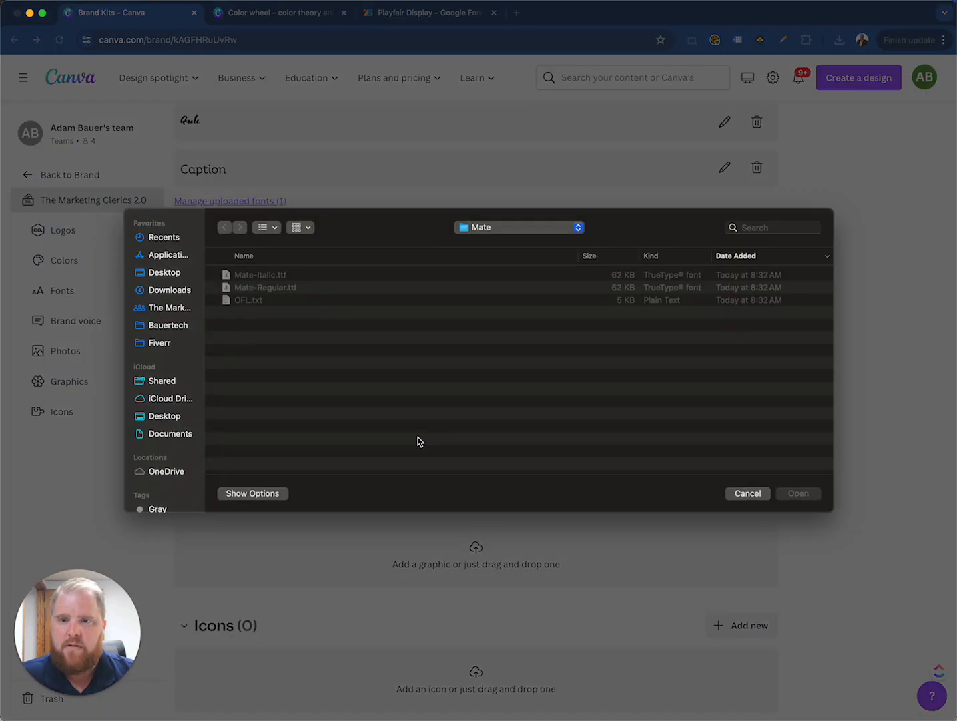
click(747, 493)
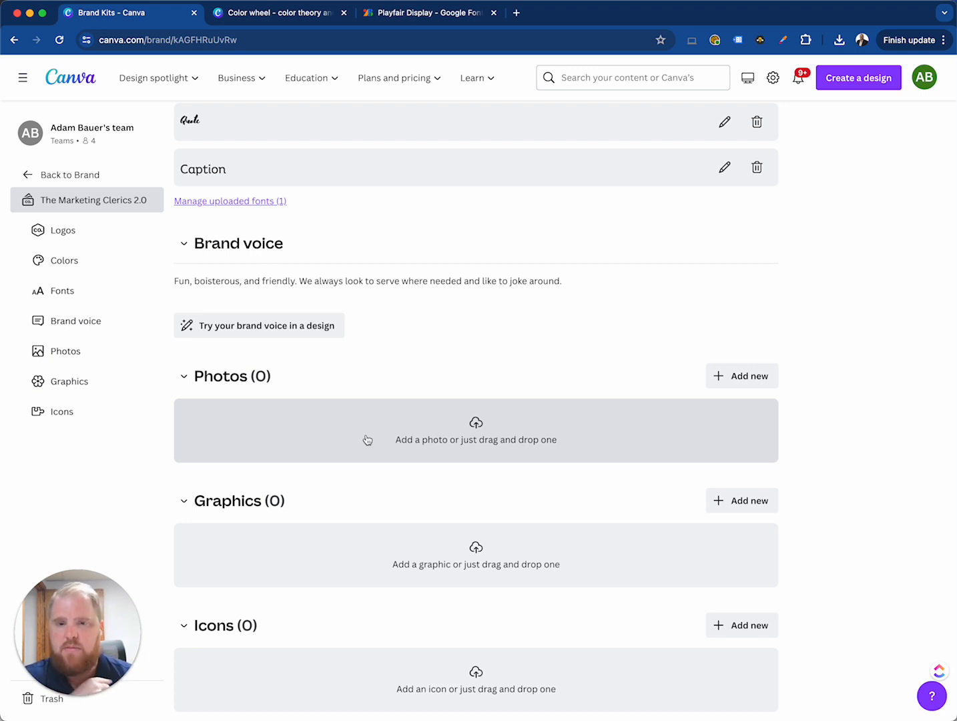
Review the Brand Kit page from the logos and color palettes down to the Photos, Graphics and Icons sections
scroll(361, 445, down, 1)
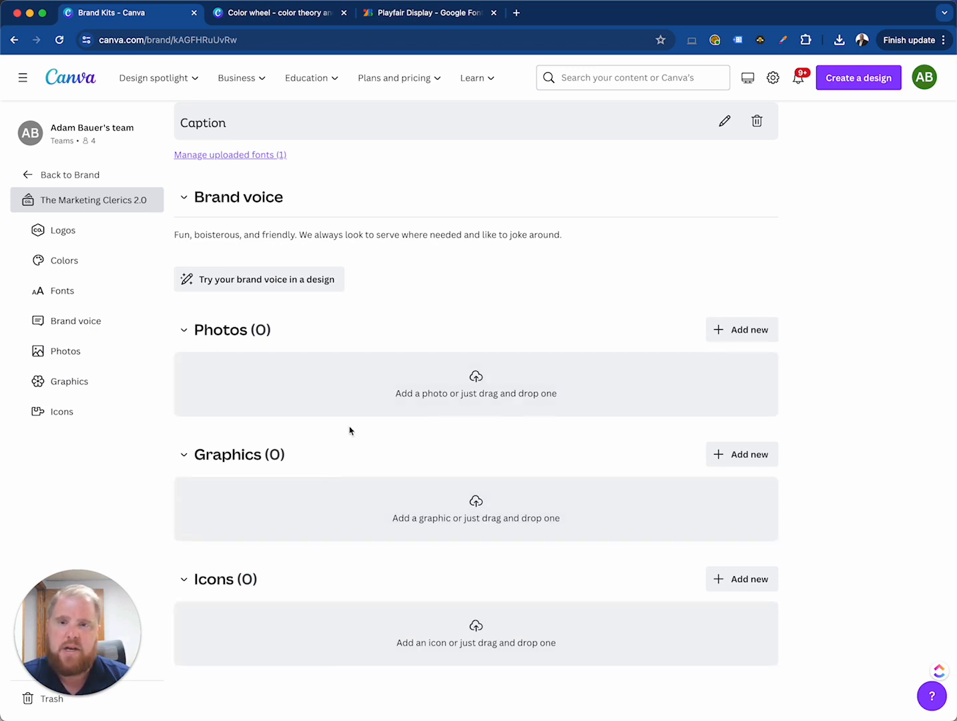
scroll(350, 430, up, 15)
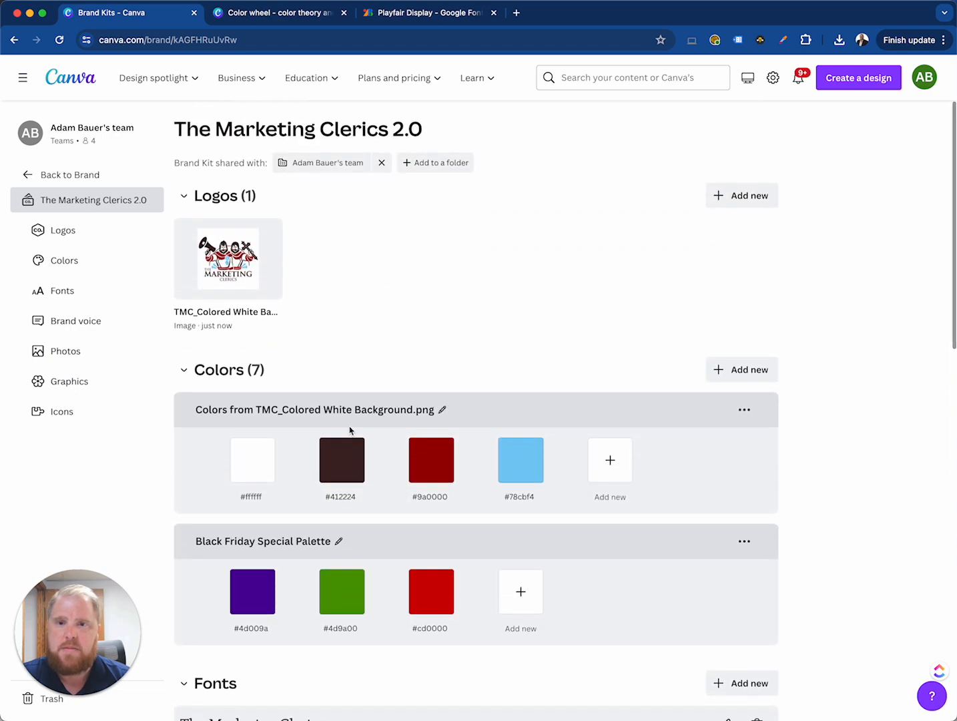
scroll(350, 431, down, 15)
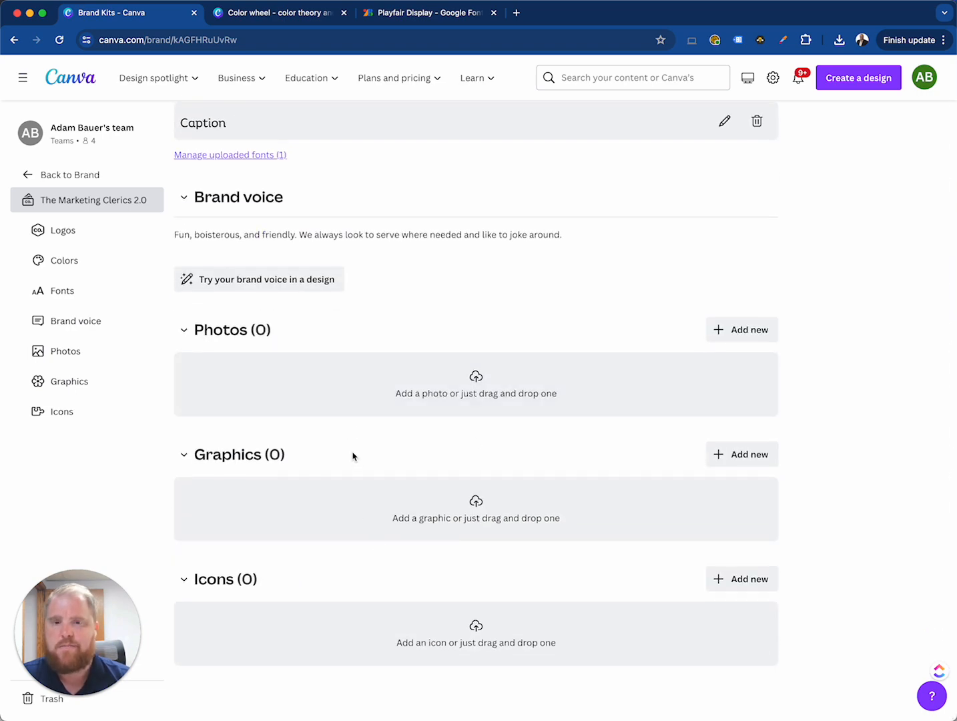
scroll(355, 454, up, 15)
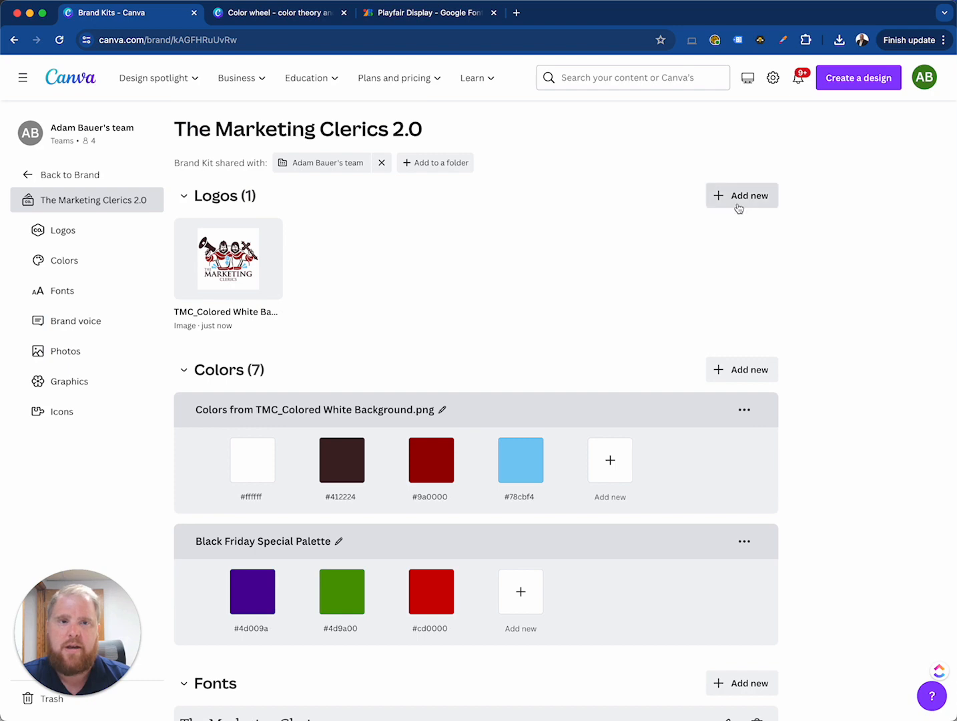
click(739, 208)
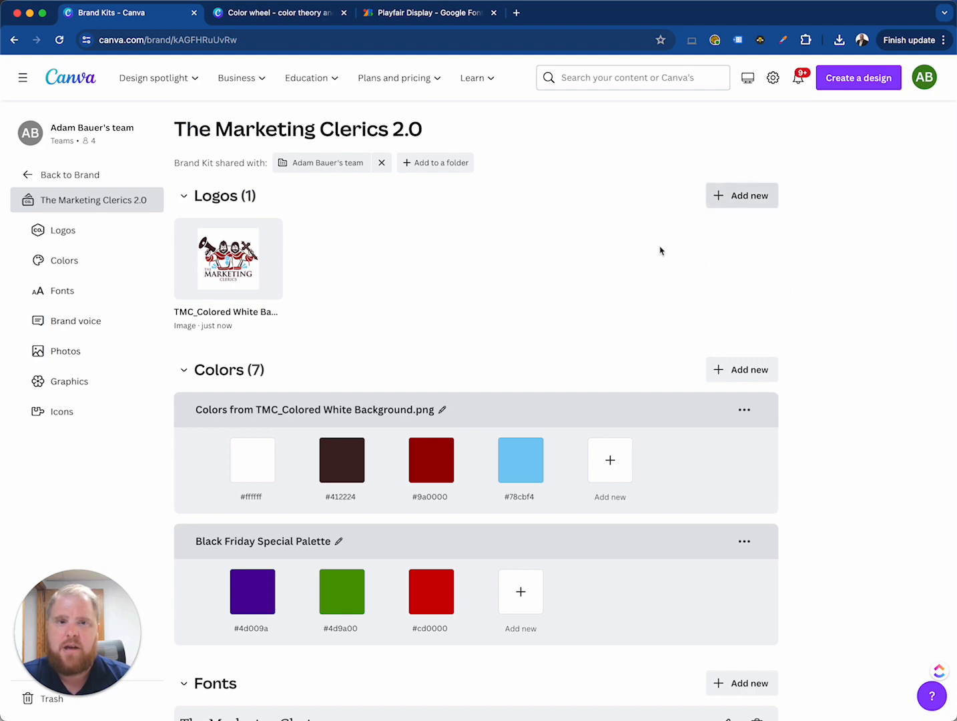
scroll(430, 323, down, 12)
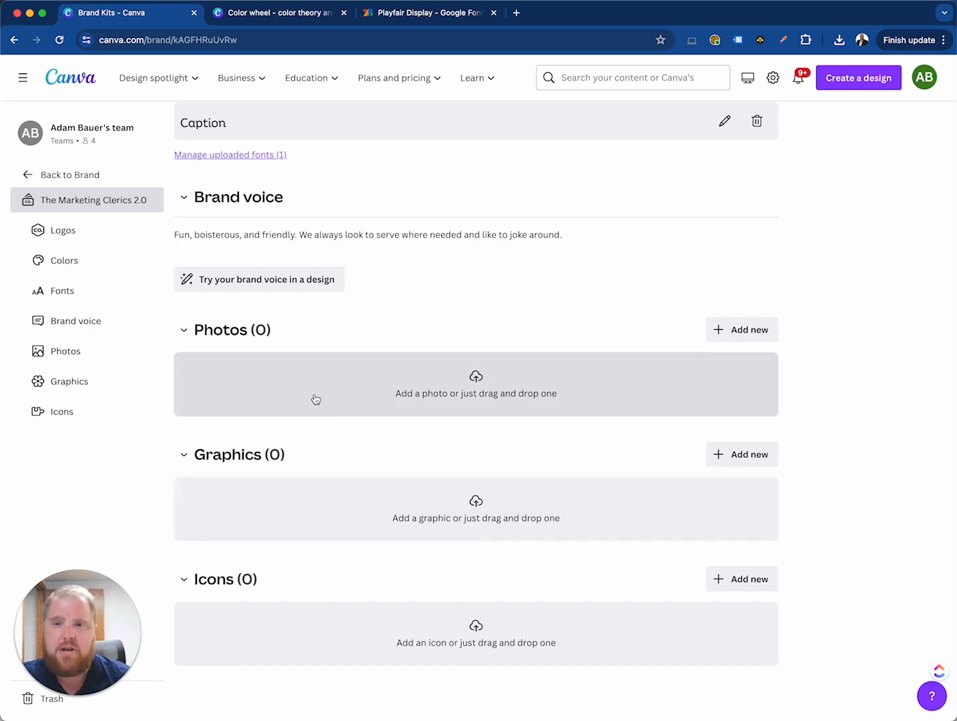
Upload TMC_Black.png and TMC_White.png from the TMC_LogoClassic folder in The Marketing Clerics to the kit's logos
scroll(355, 456, up, 5)
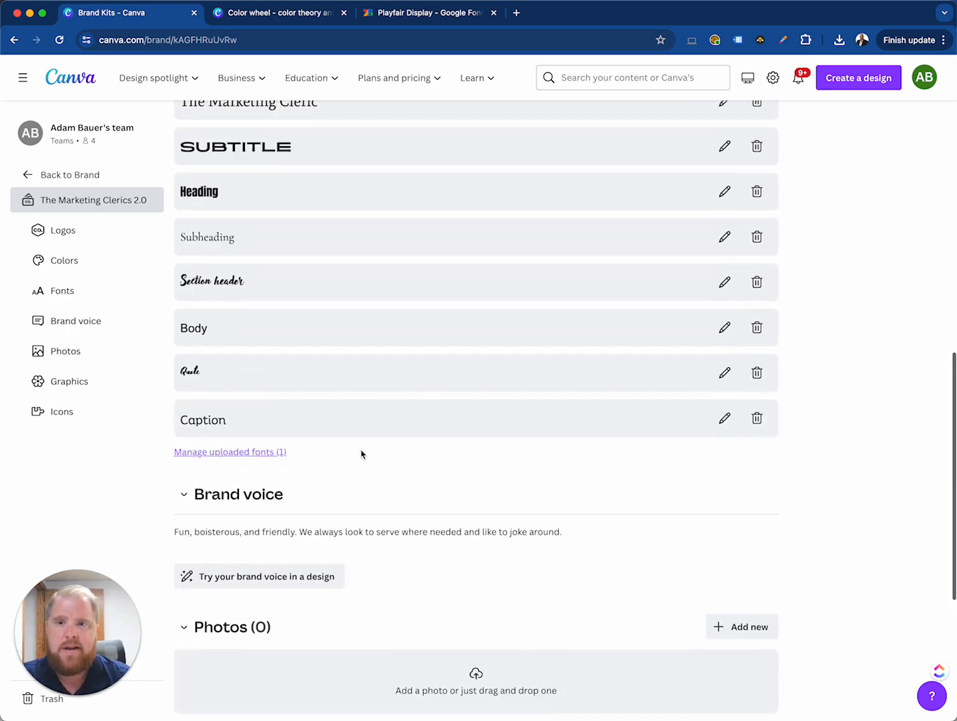
scroll(360, 453, up, 10)
click(746, 198)
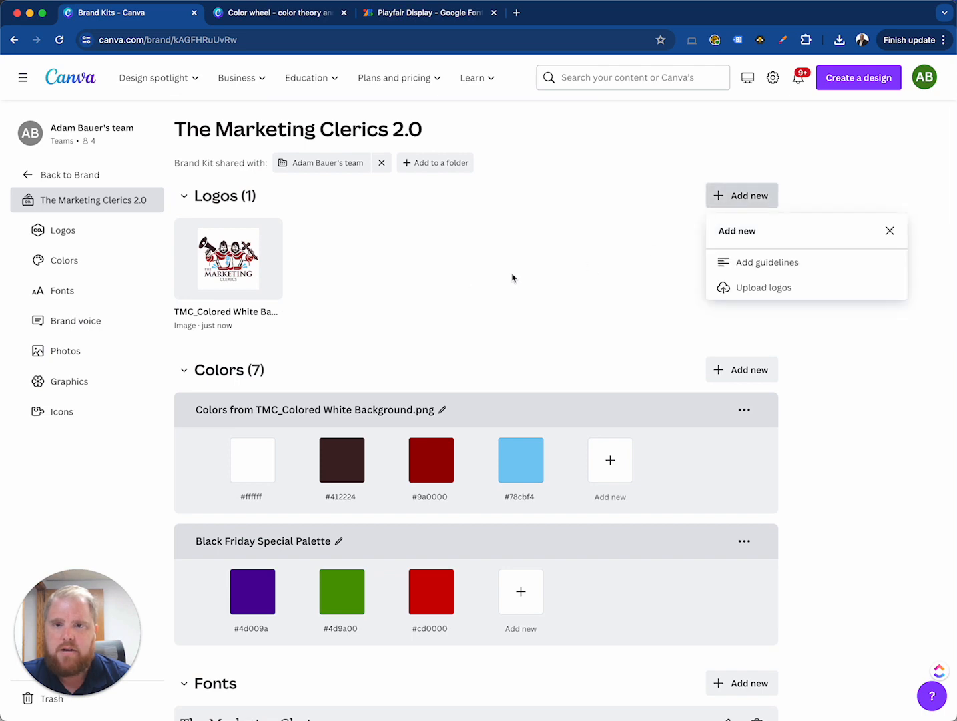
click(768, 288)
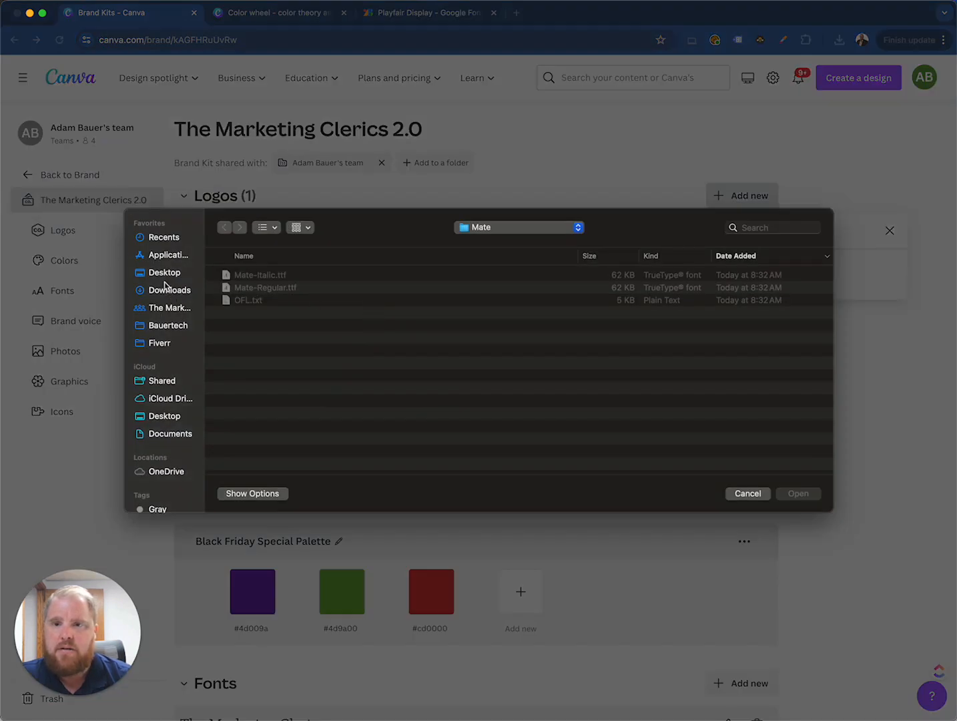
click(168, 309)
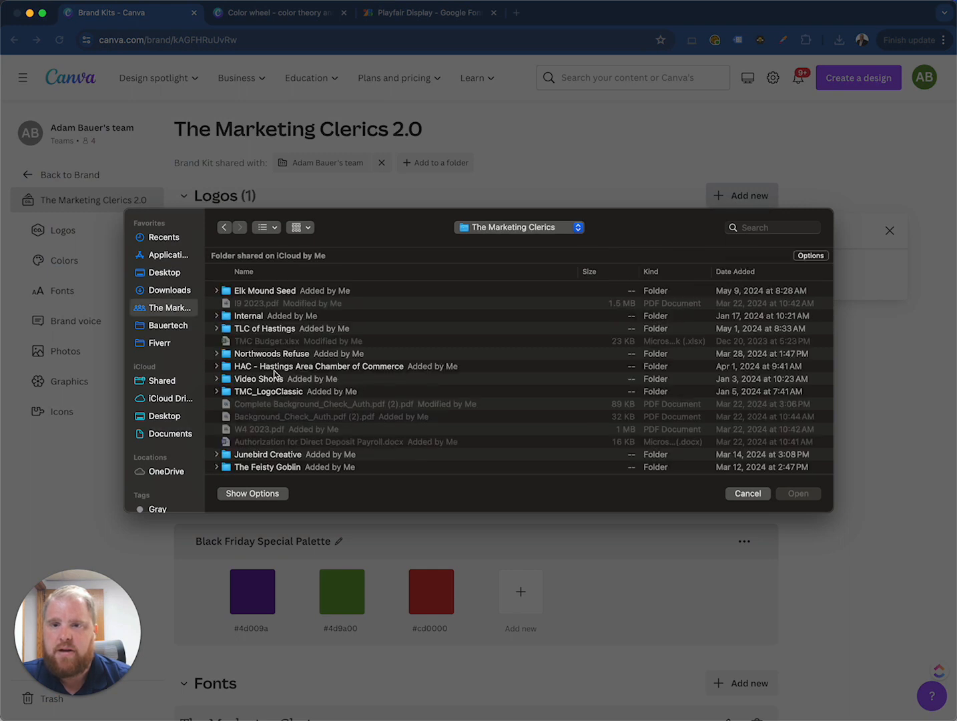
double_click(270, 393)
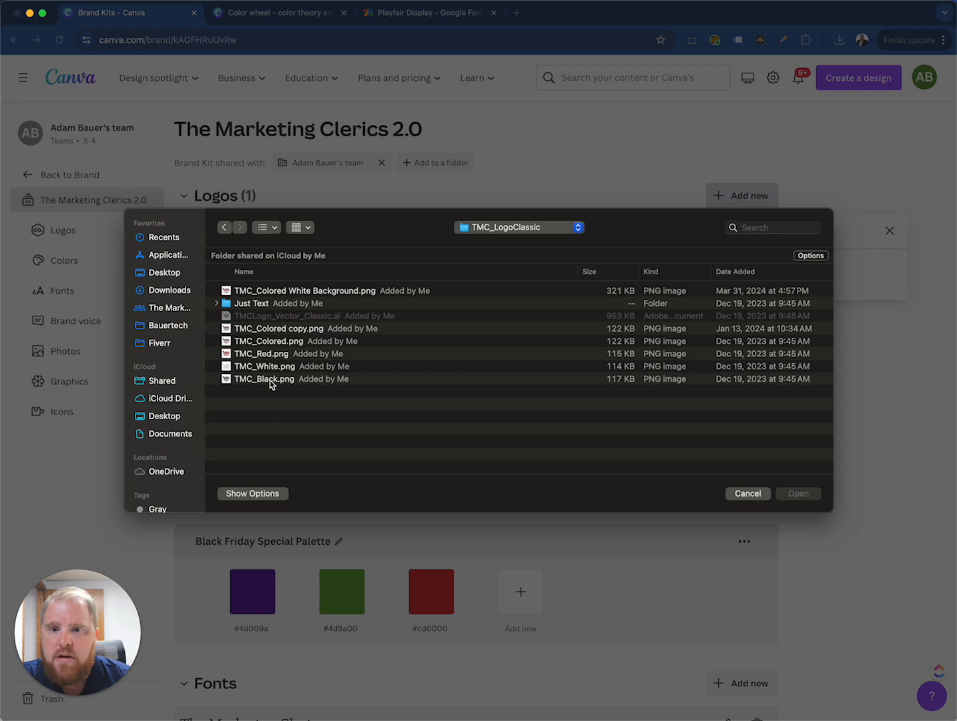
click(269, 380)
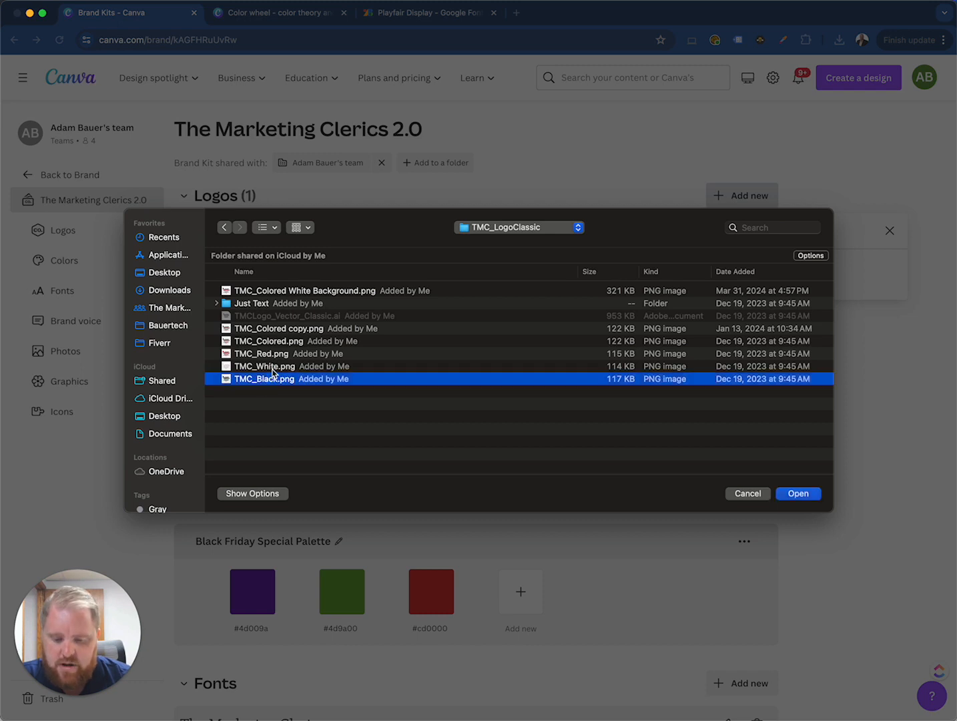
shift+click(271, 367)
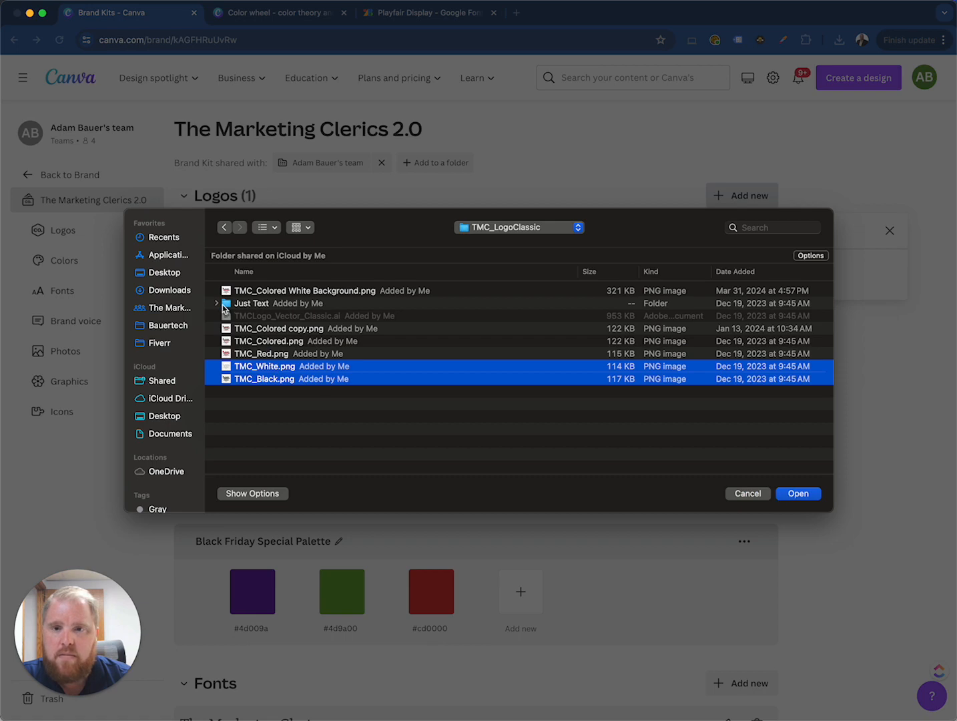
click(797, 494)
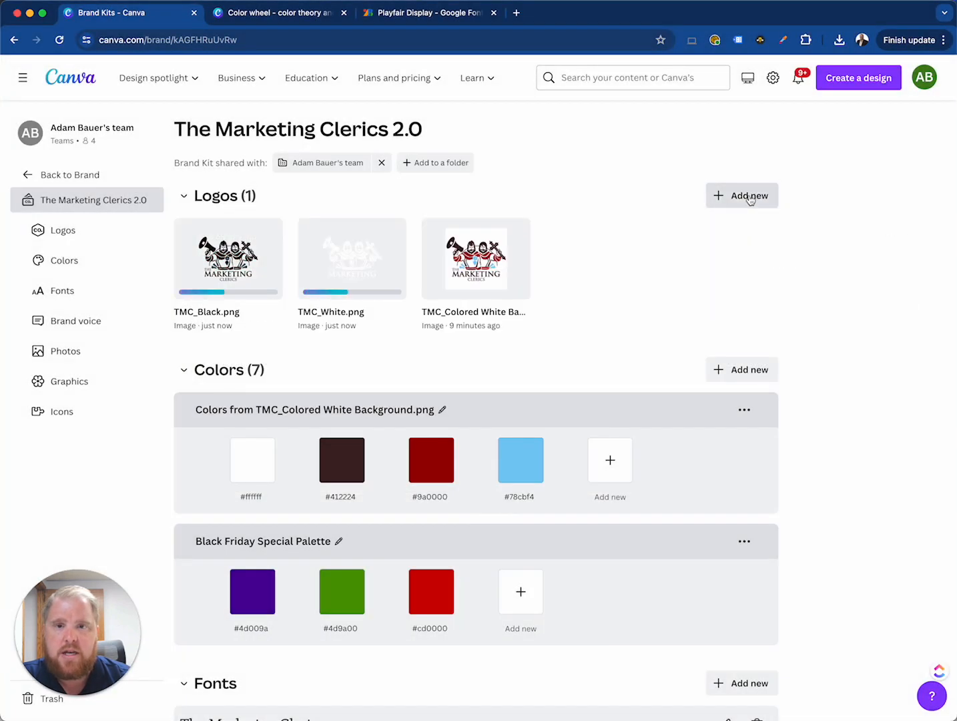
Upload the text-only logo TMC_TextBlack.png from the Just Text folder to the kit's logos
click(742, 195)
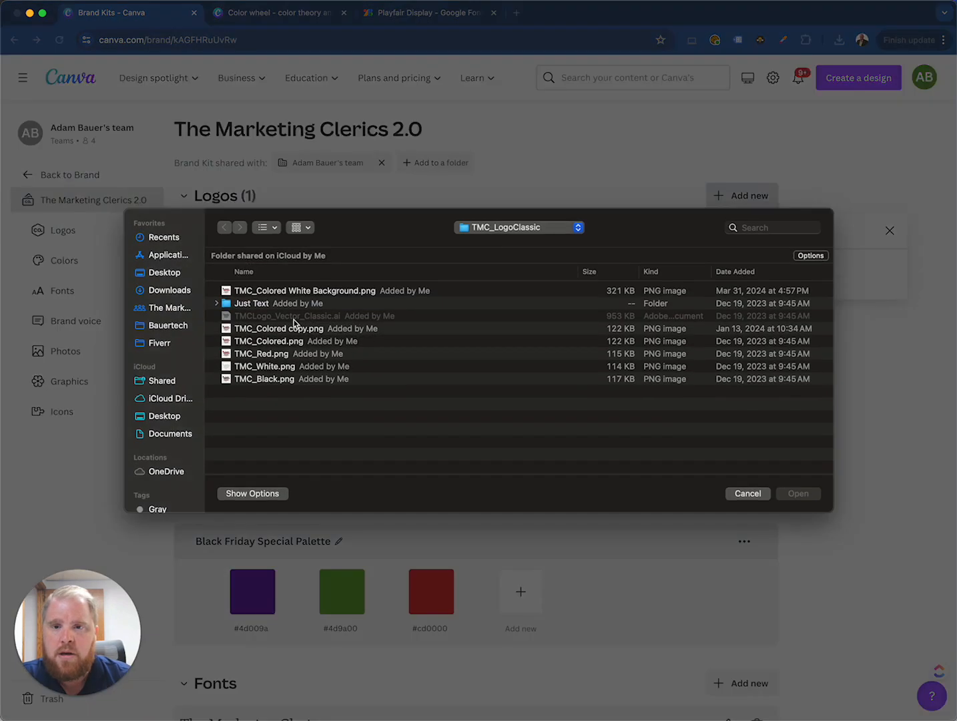
double_click(260, 300)
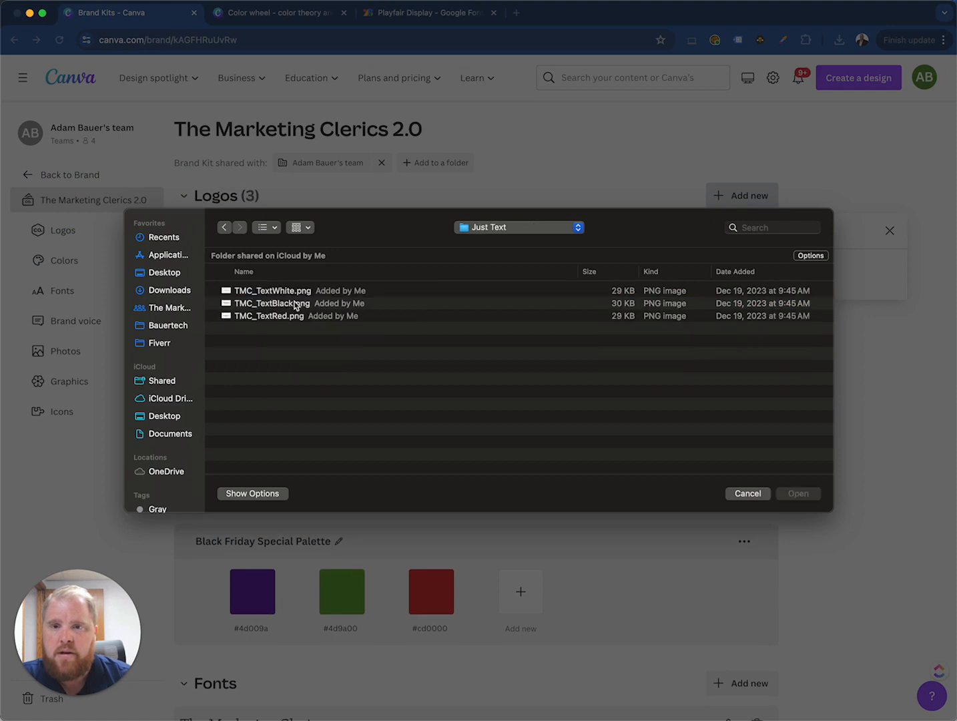
click(281, 306)
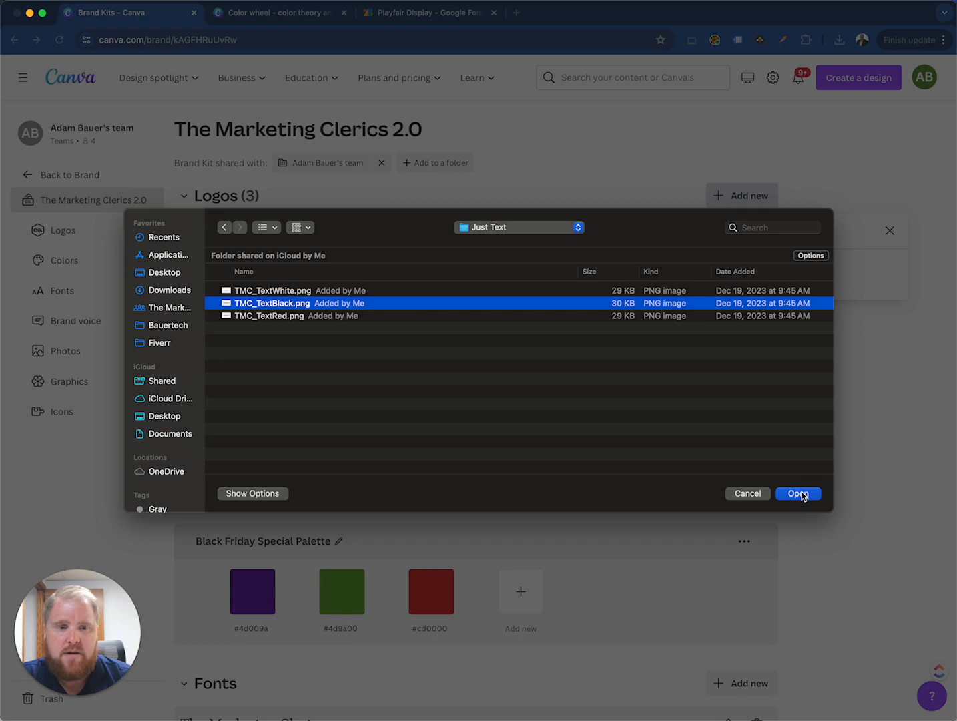
click(799, 494)
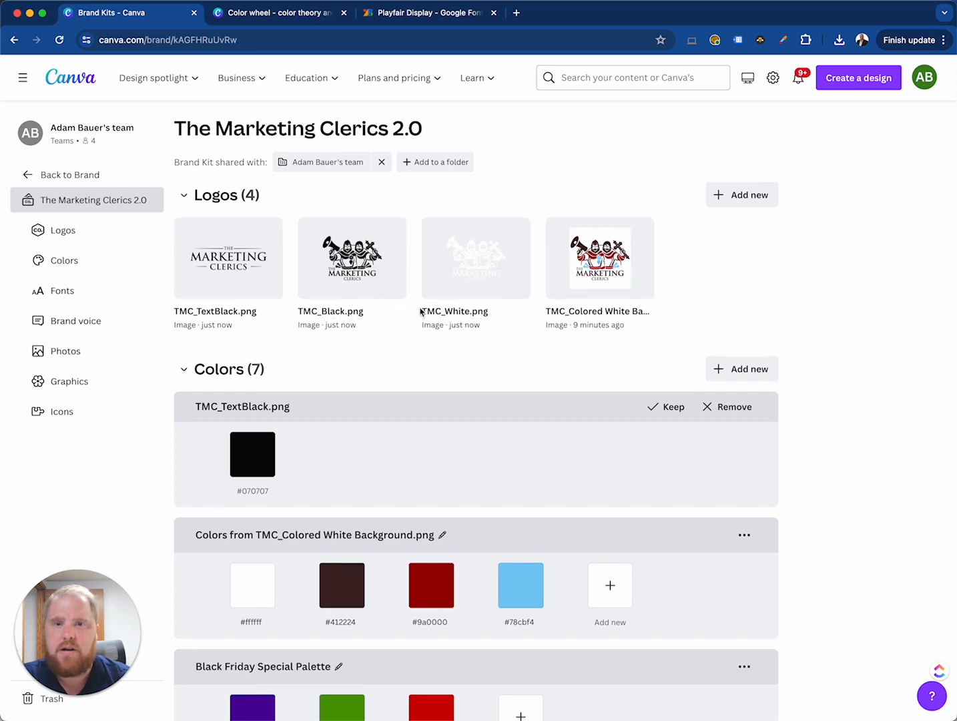
Create a new blank Instagram Post (Square) design
scroll(420, 311, down, 15)
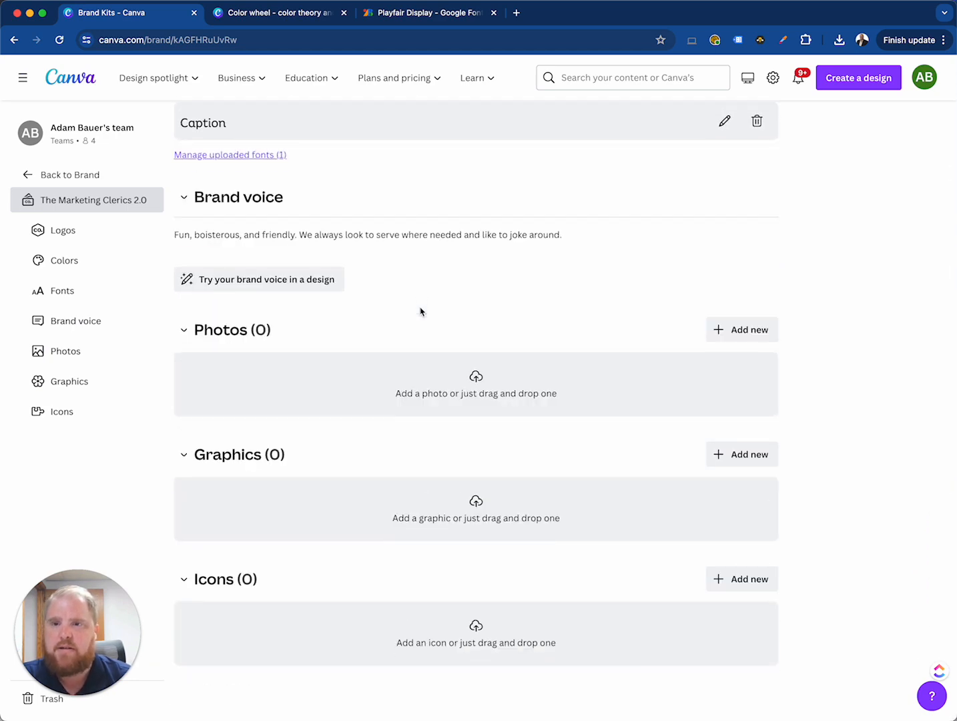
scroll(421, 312, up, 15)
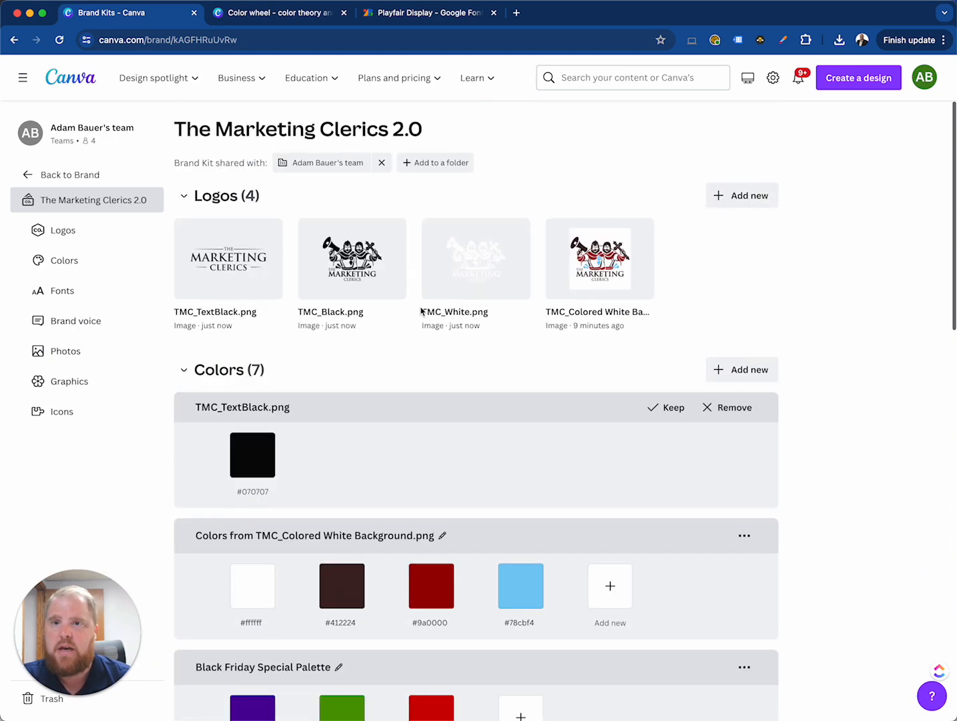
click(869, 78)
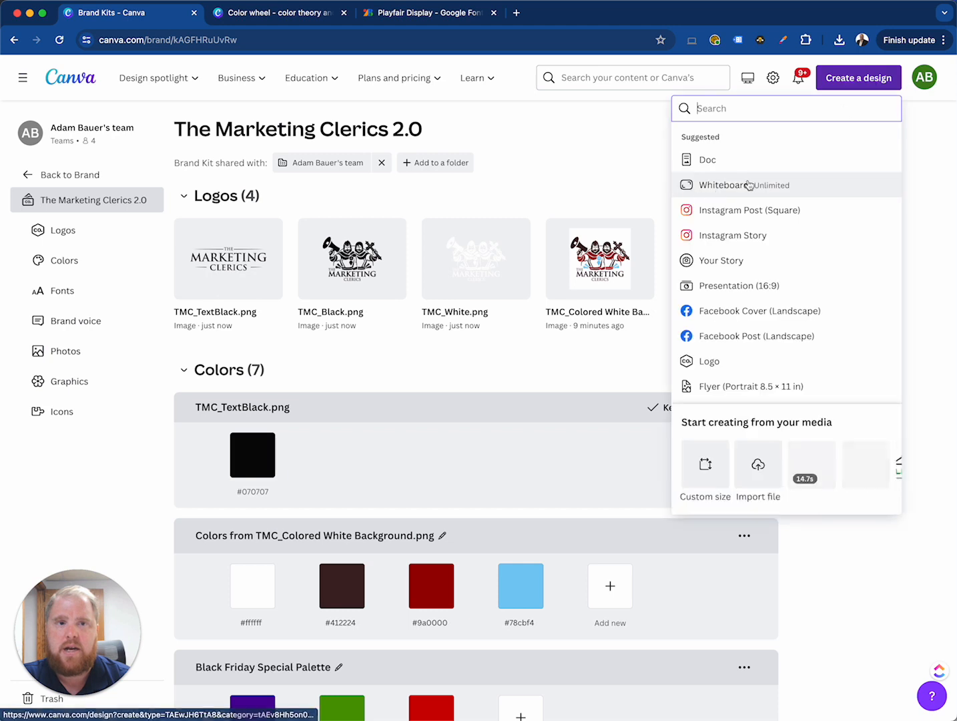
click(733, 211)
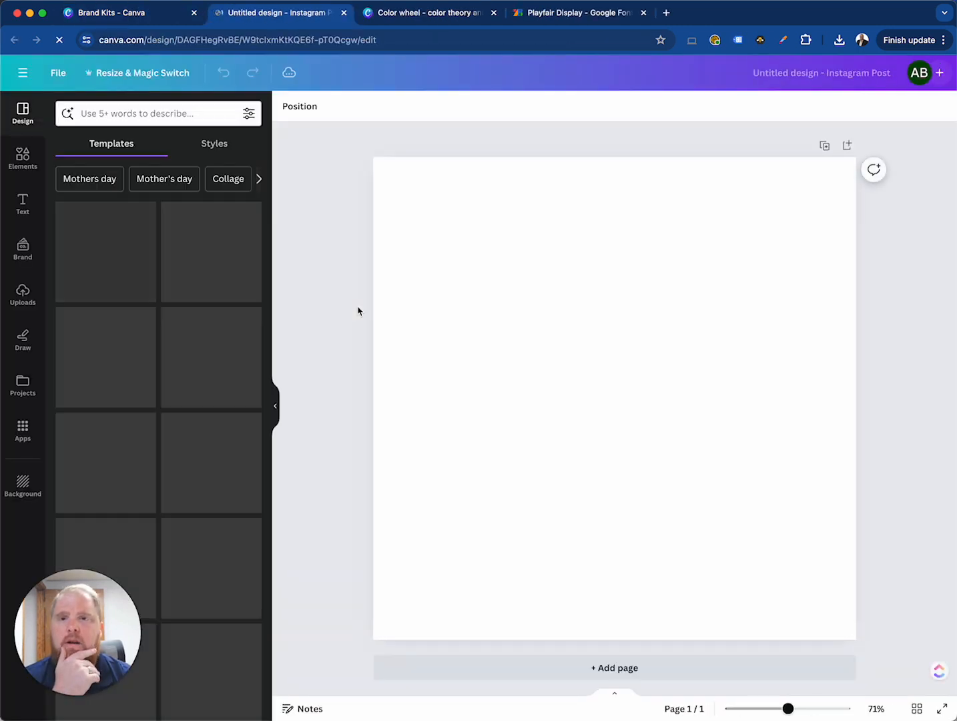
Switch the design's Brand Kit to The Marketing Clerics 2.0
click(26, 254)
click(173, 221)
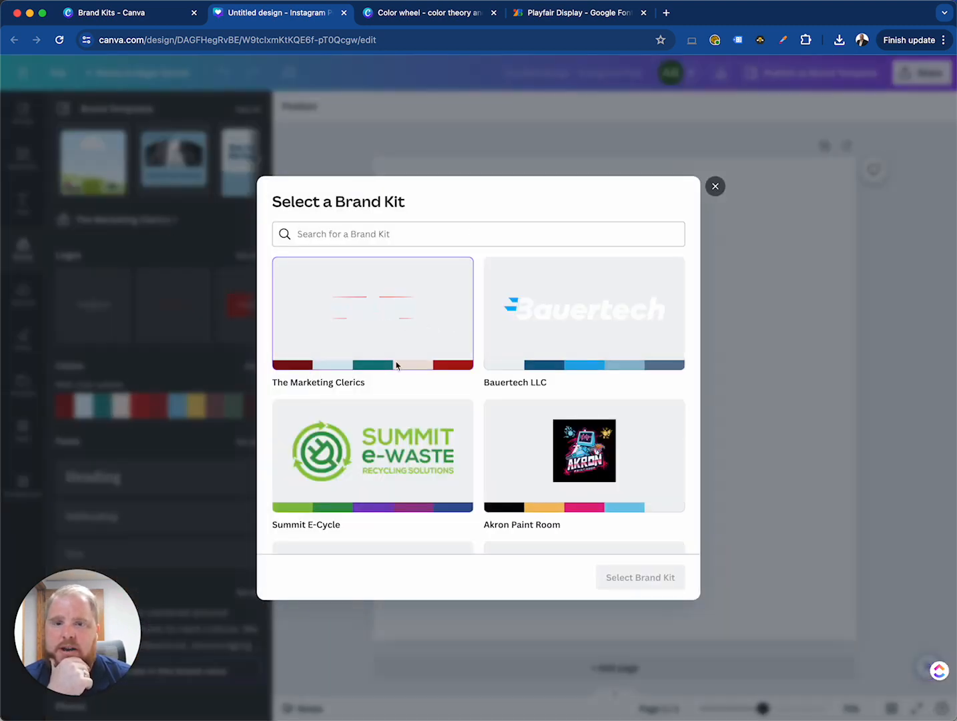
scroll(396, 365, down, 10)
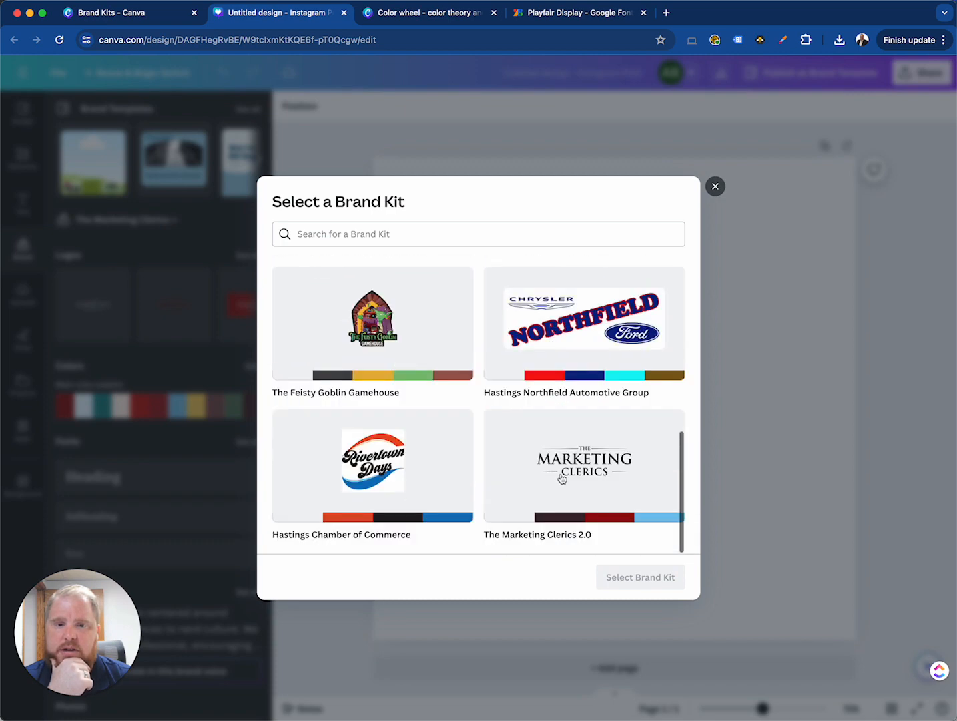
click(561, 477)
click(642, 577)
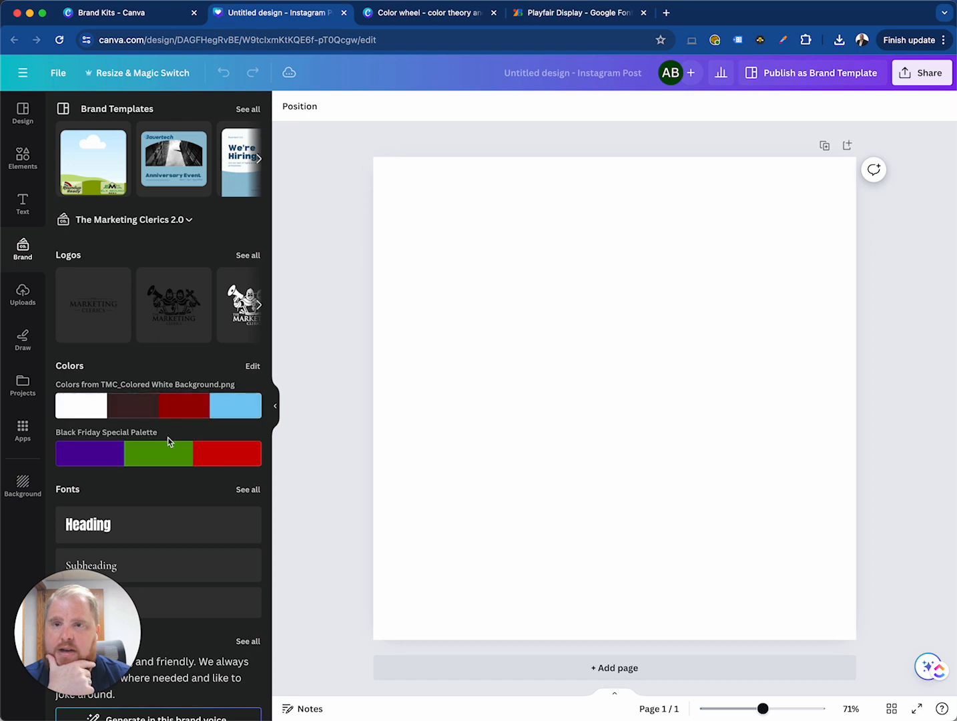
Try placing the brand's Heading text style on the blank page, and delete it
scroll(155, 400, down, 3)
drag(120, 377, 596, 374)
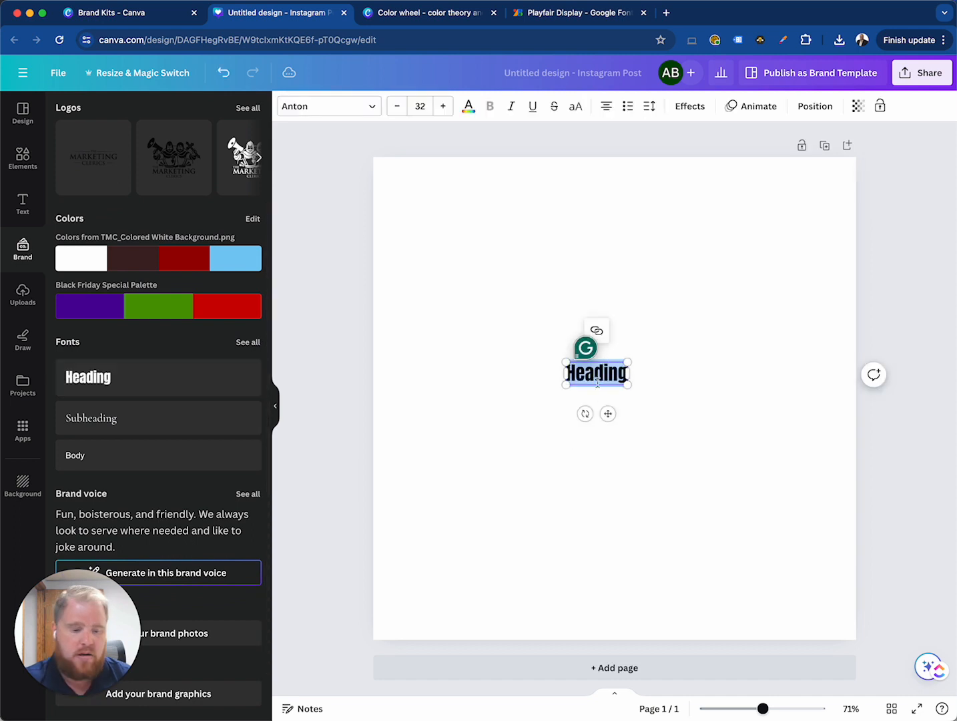
key(BackSpace)
click(495, 361)
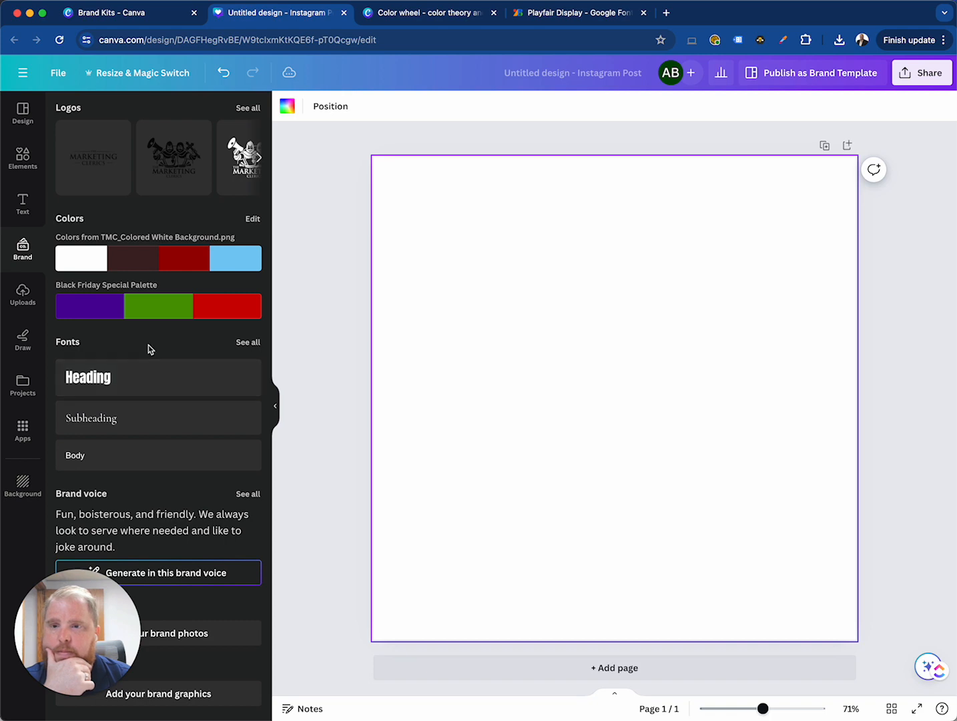
Return to the Brand Kit page and keep the suggested color palette from TMC_TextBlack.png
click(152, 15)
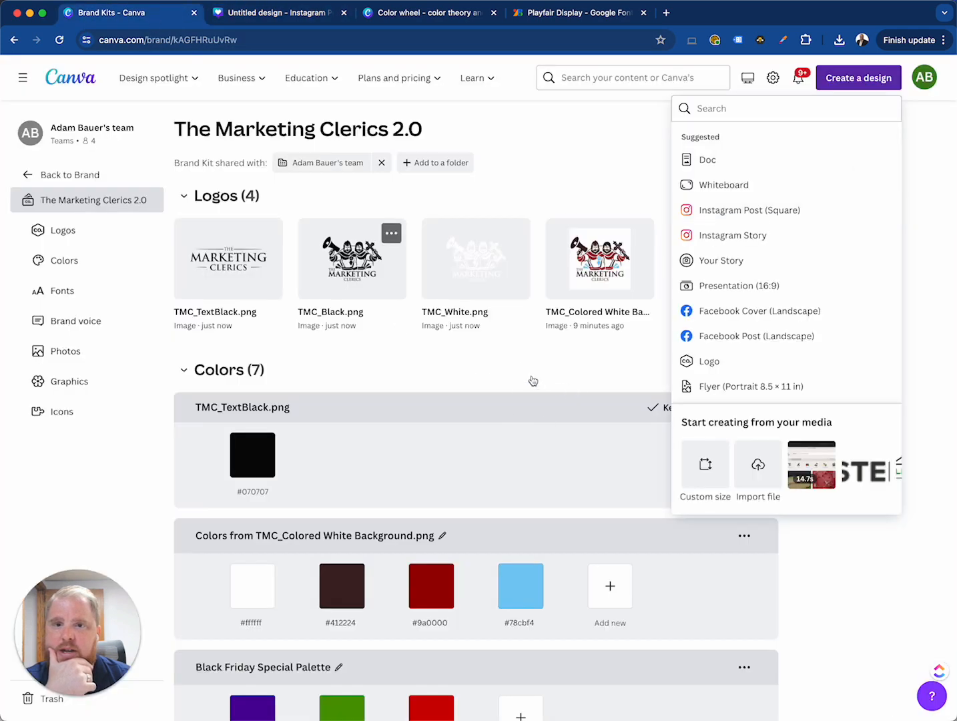
click(571, 391)
scroll(564, 402, down, 10)
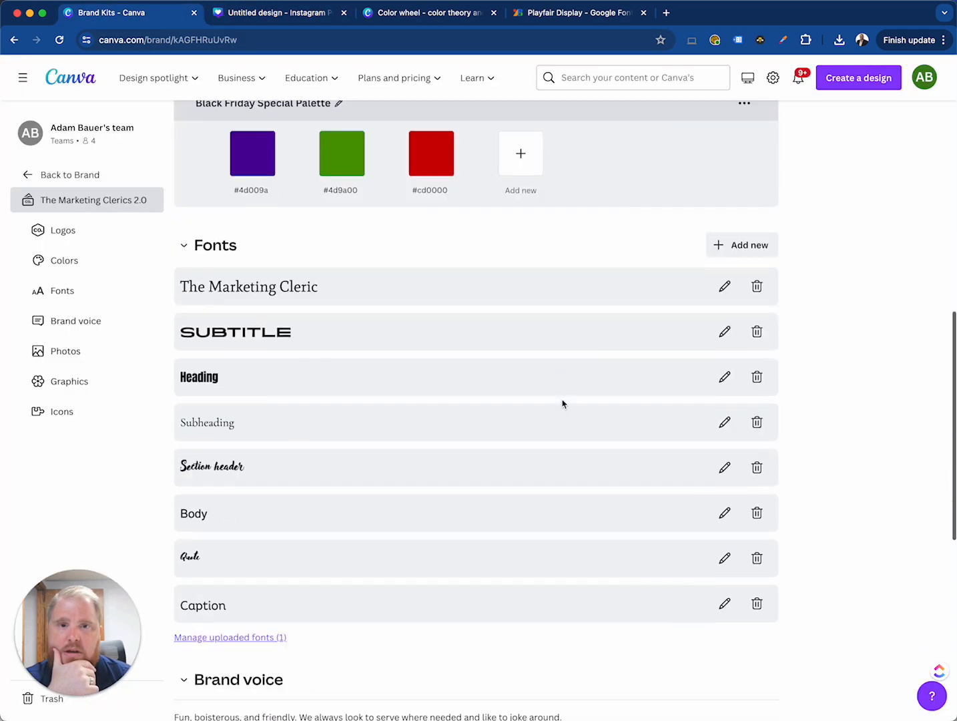
scroll(563, 404, down, 5)
scroll(562, 403, up, 15)
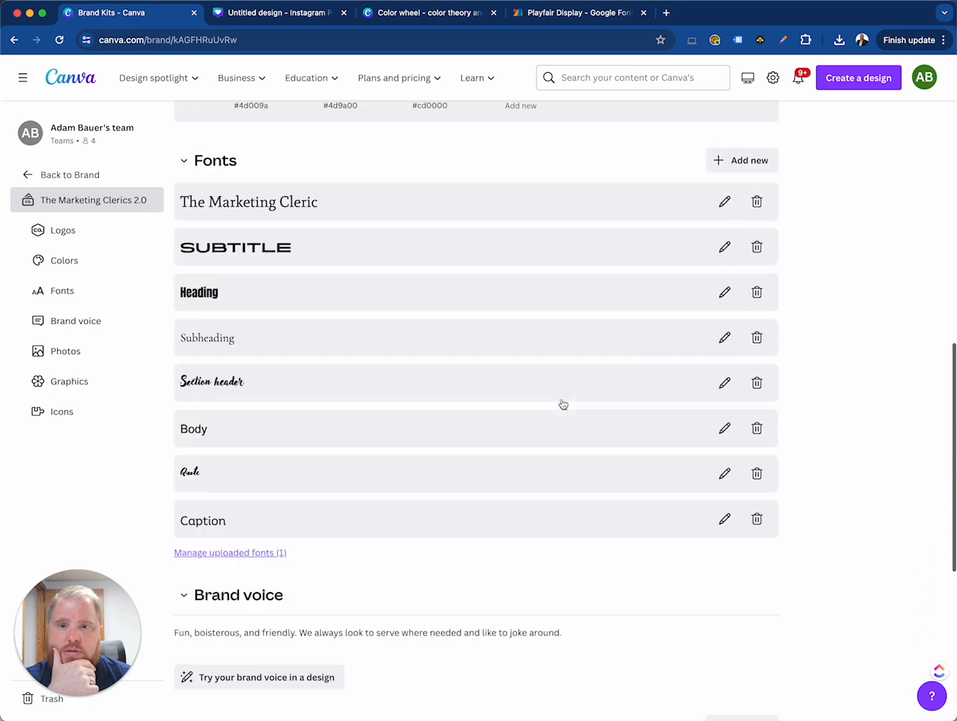
scroll(563, 404, down, 7)
scroll(563, 404, up, 8)
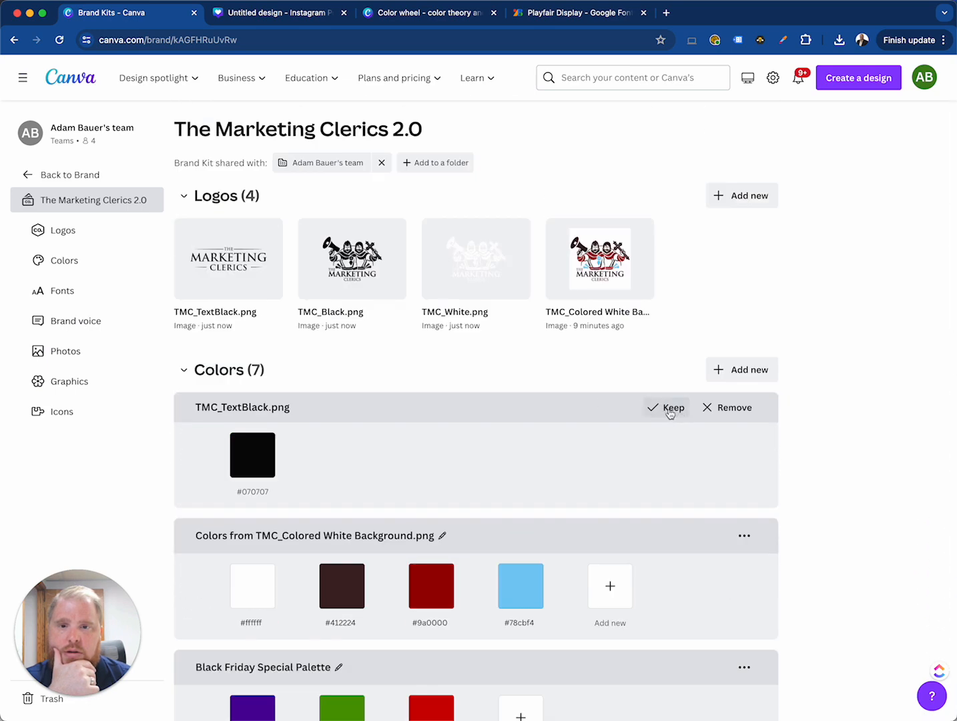
click(669, 407)
scroll(493, 405, down, 2)
scroll(498, 399, up, 2)
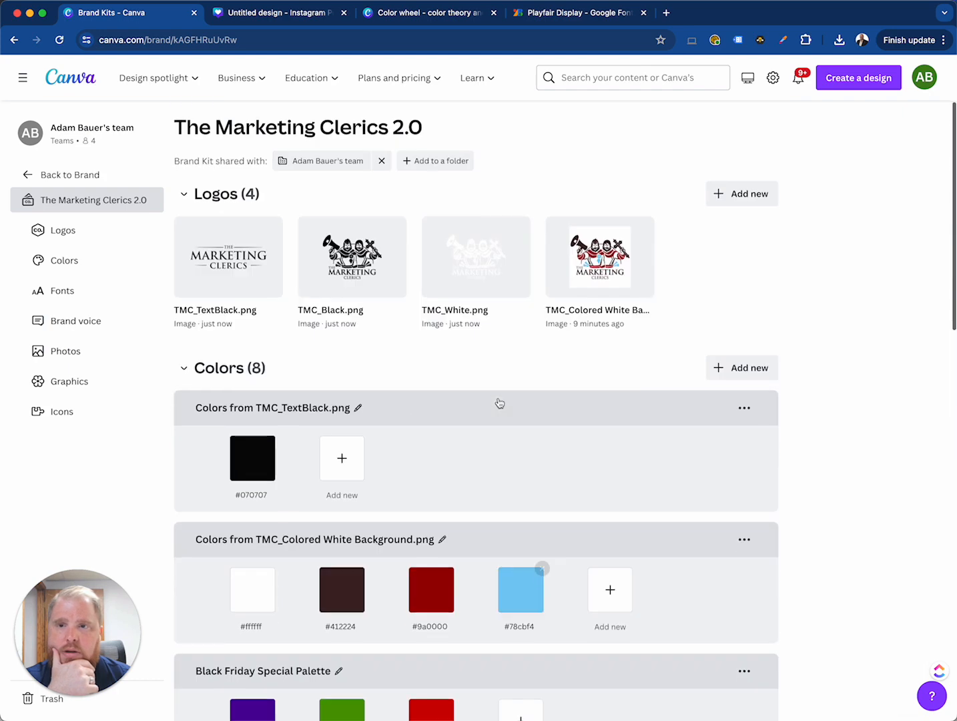
Reload the Instagram post design and examine The Marketing Clerics 2.0 kit's palettes, fonts, brand voice and logos in the editor
click(74, 177)
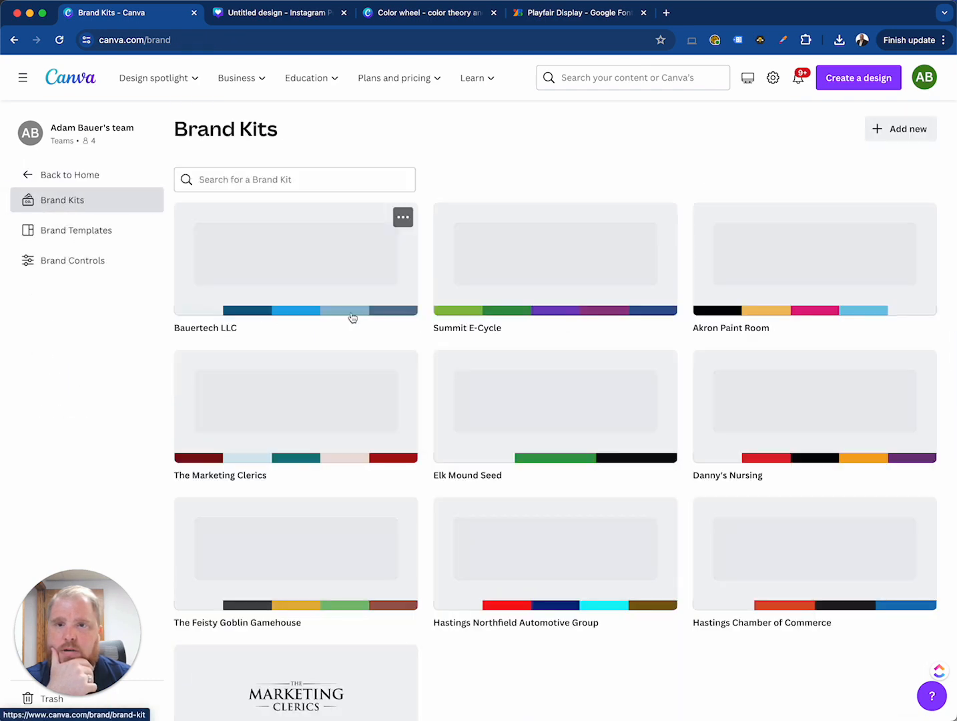
click(293, 14)
click(59, 42)
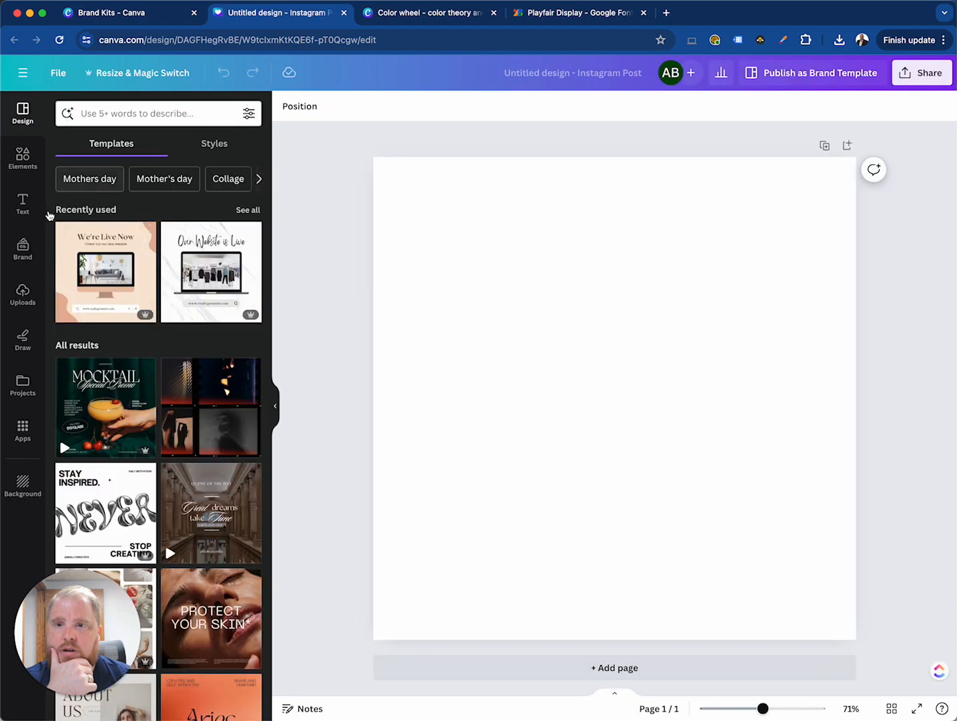
click(23, 248)
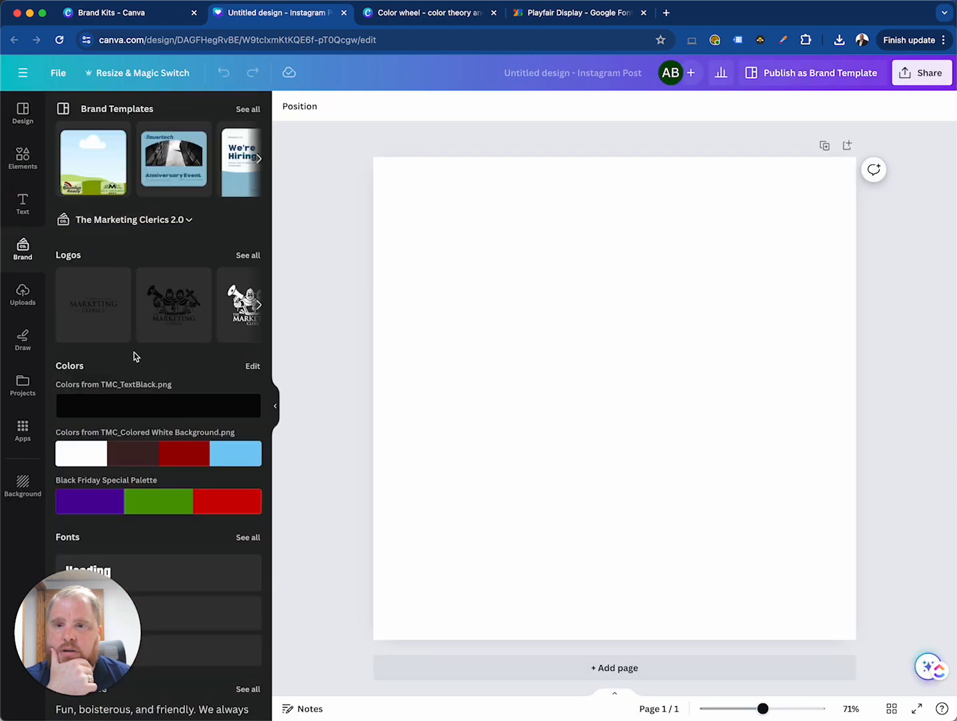
scroll(157, 411, down, 5)
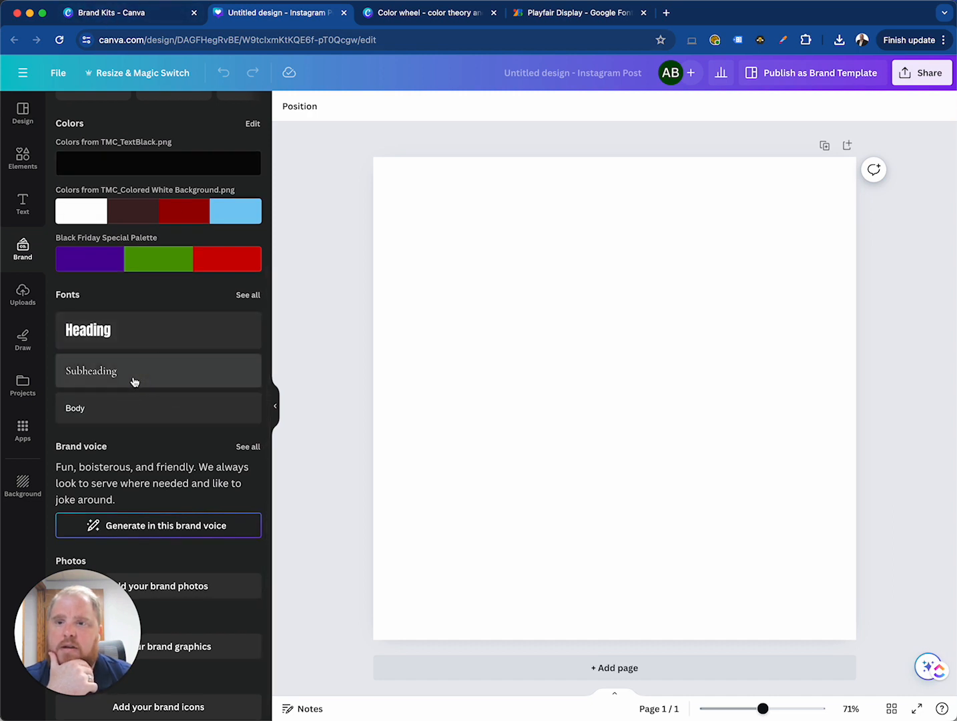
scroll(150, 393, down, 1)
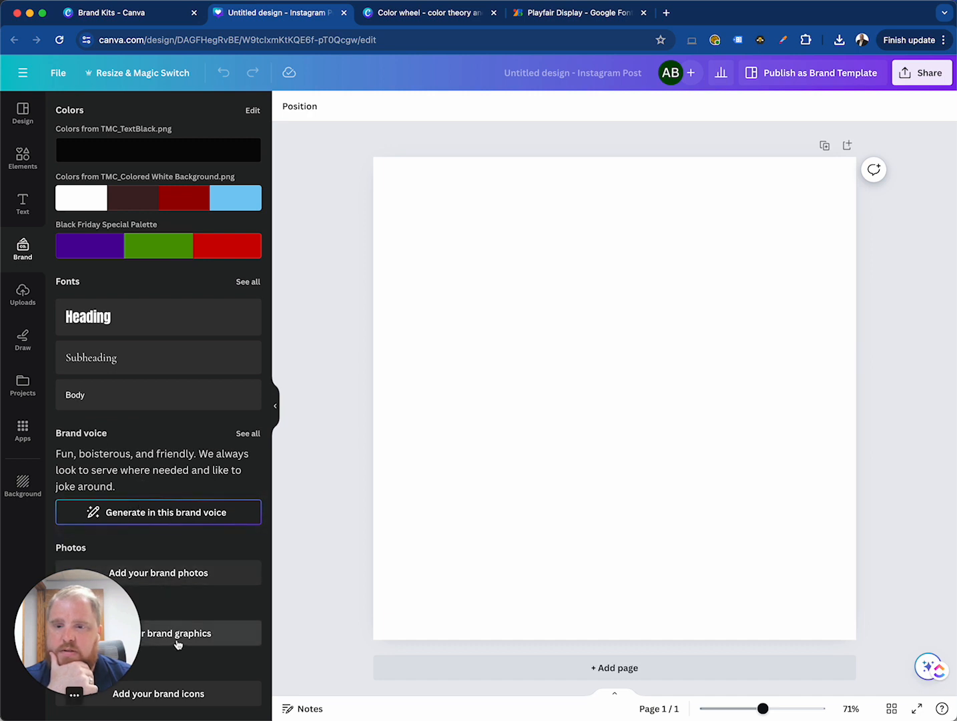
scroll(175, 560, up, 5)
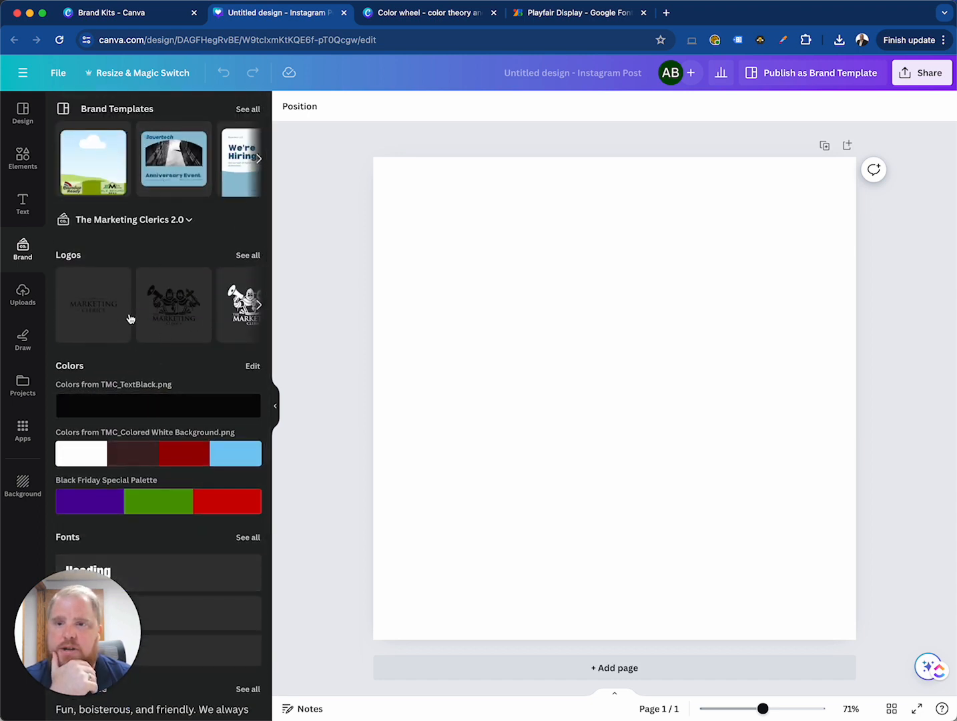
scroll(158, 317, right, 3)
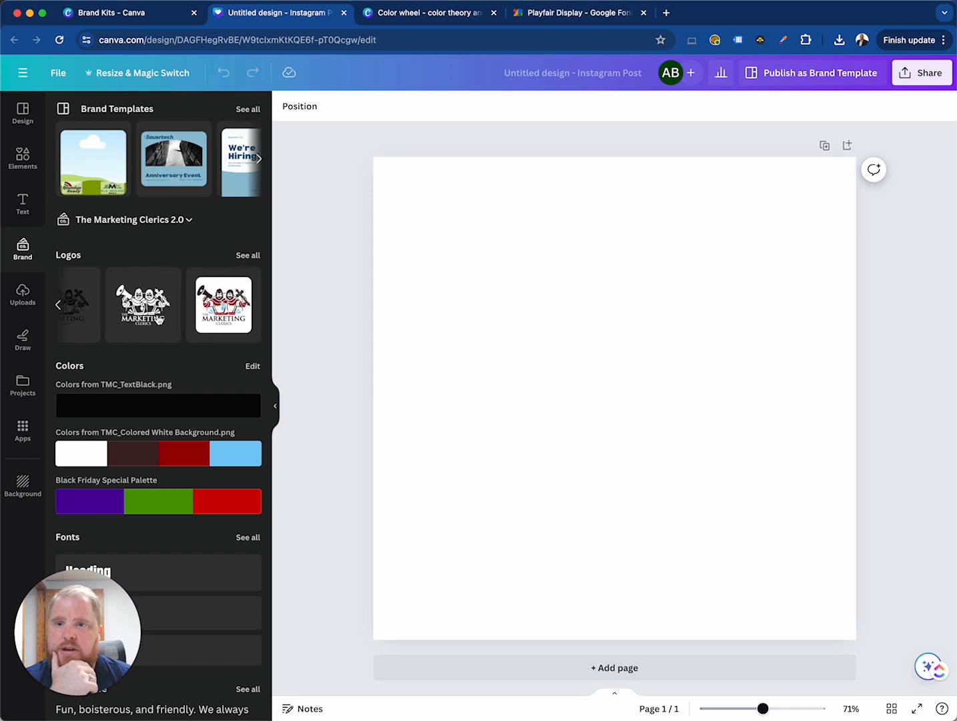
Search the design templates for "black friday special web design"
click(22, 158)
click(22, 114)
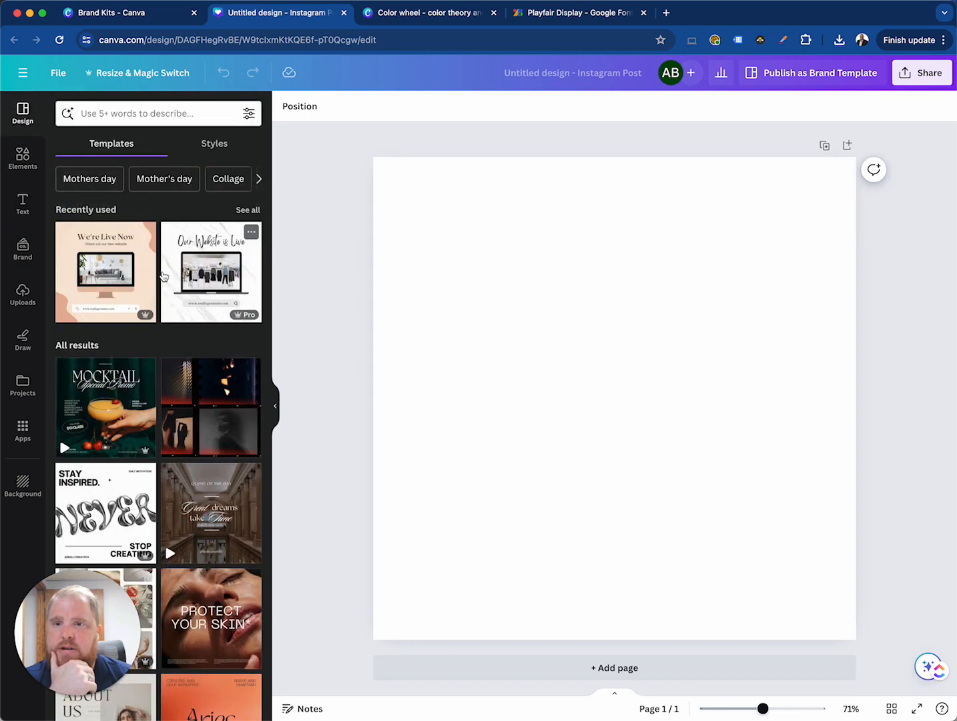
click(162, 112)
click(178, 113)
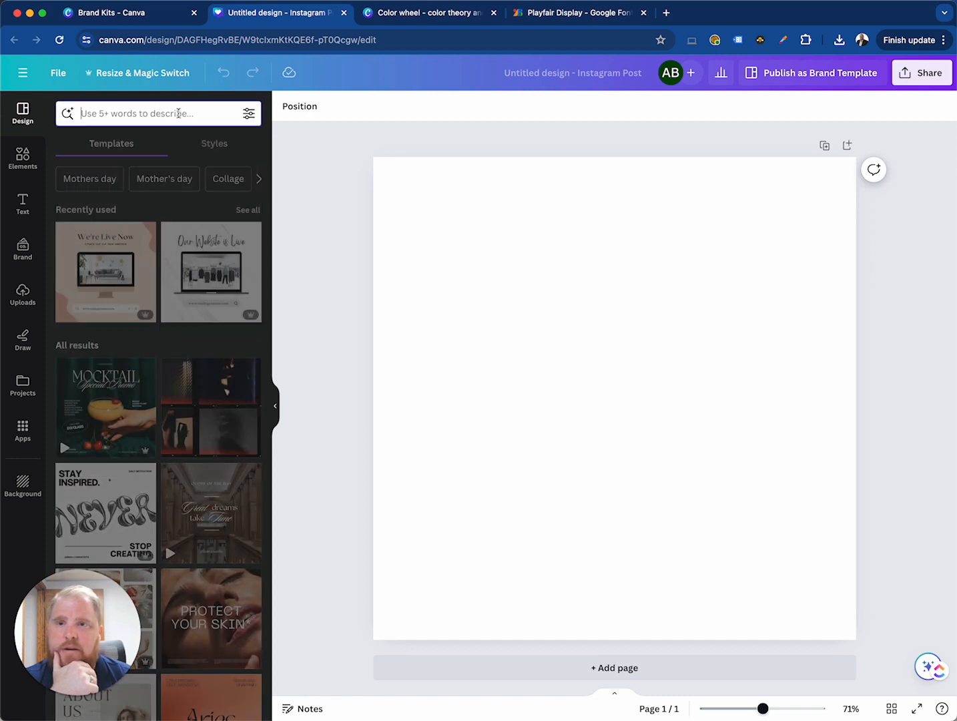
text(bla)
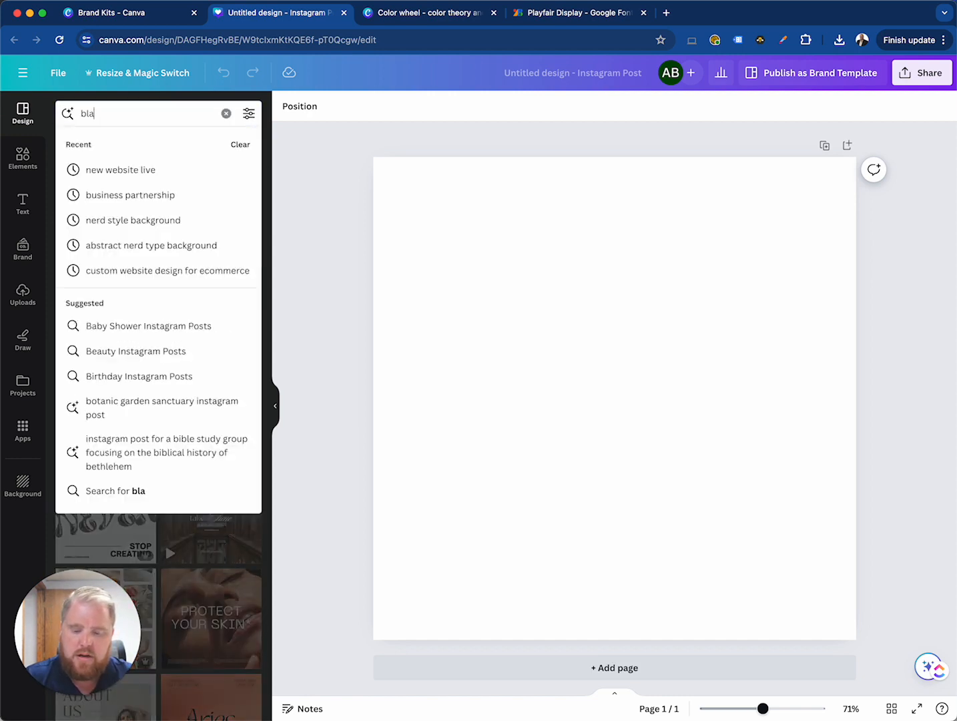
text(ck friday special )
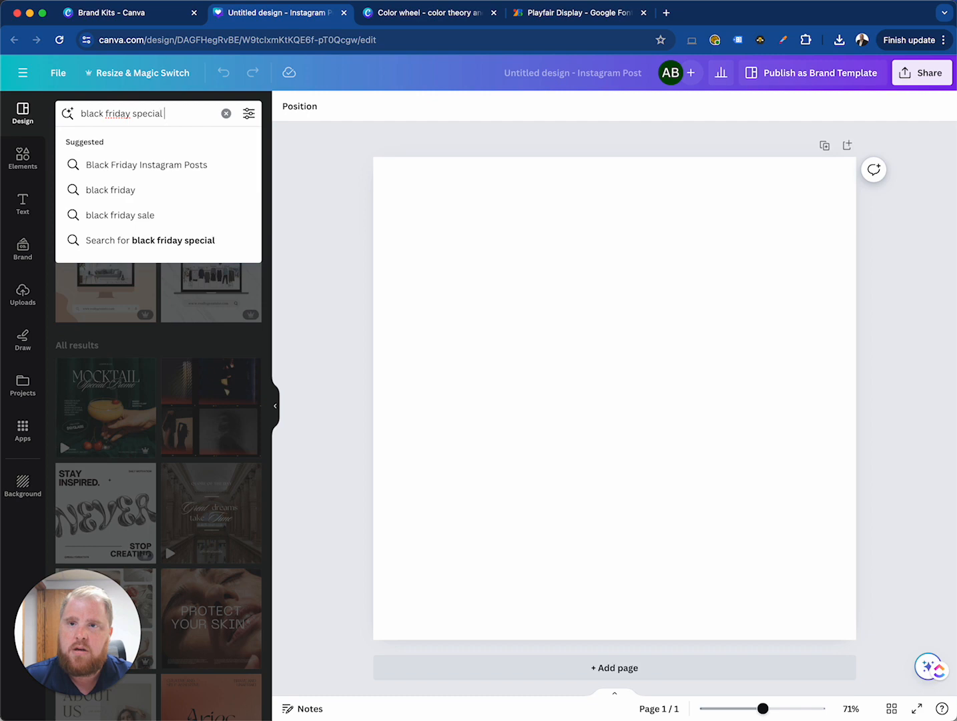
text(web design)
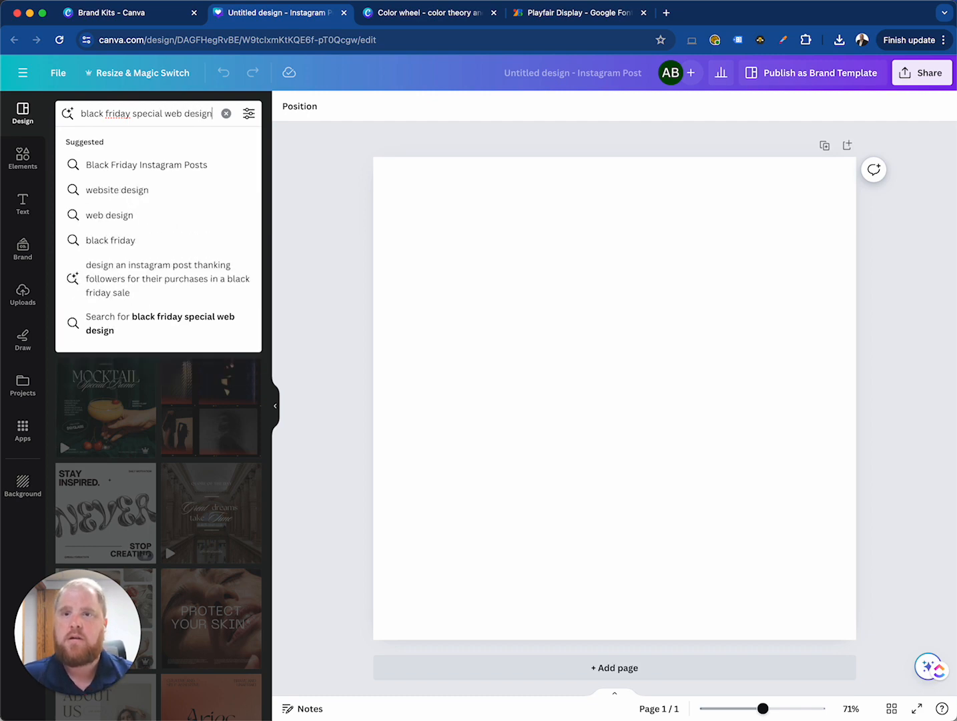
key(Return)
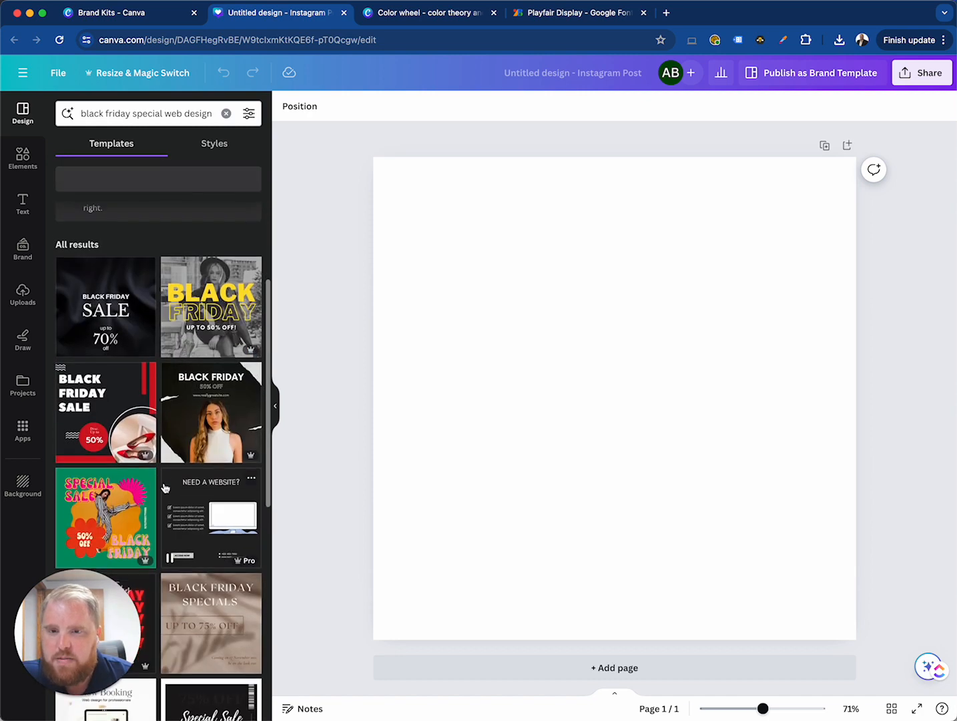
Apply the Modern Neutral Web Design Digital Product Promotion template with the "Stand Out with Beautiful Templates" headline to the page
scroll(164, 488, down, 3)
scroll(165, 488, down, 5)
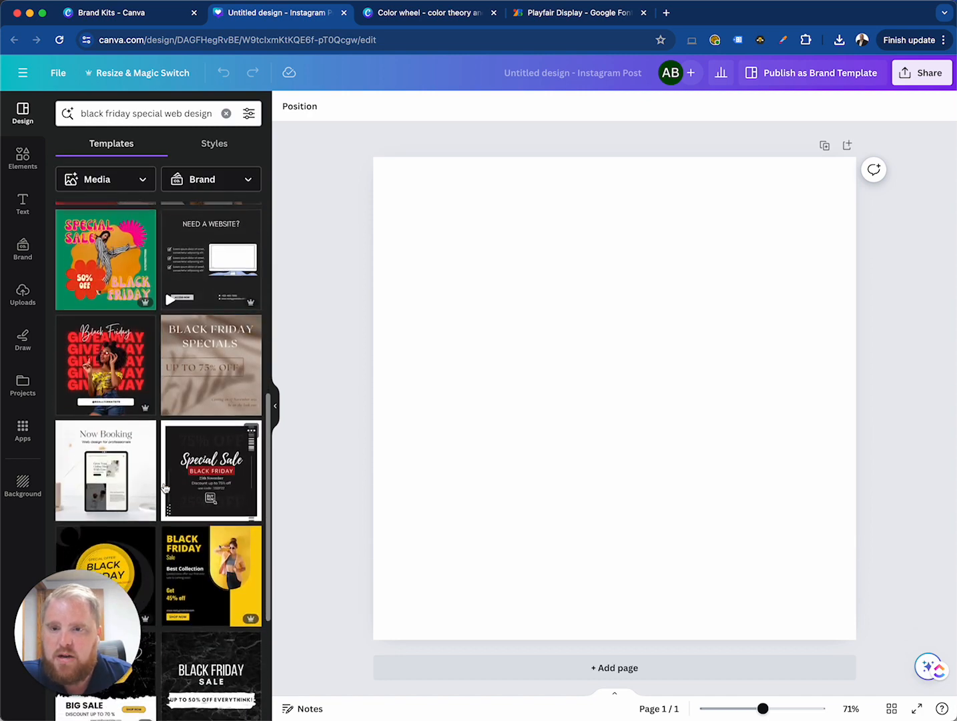
scroll(164, 488, down, 3)
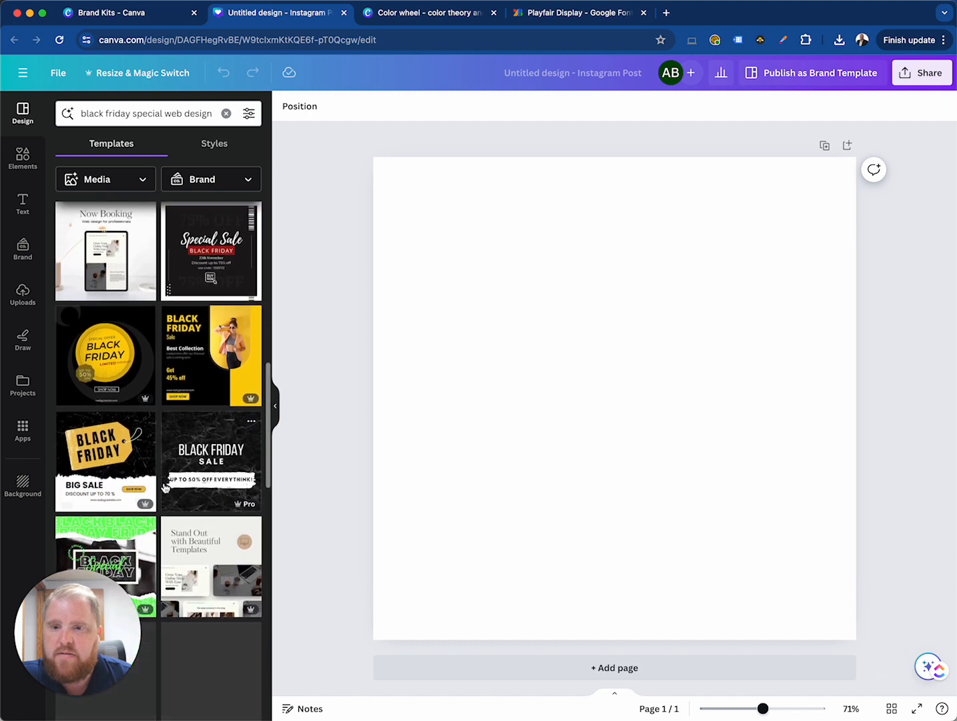
scroll(190, 484, down, 5)
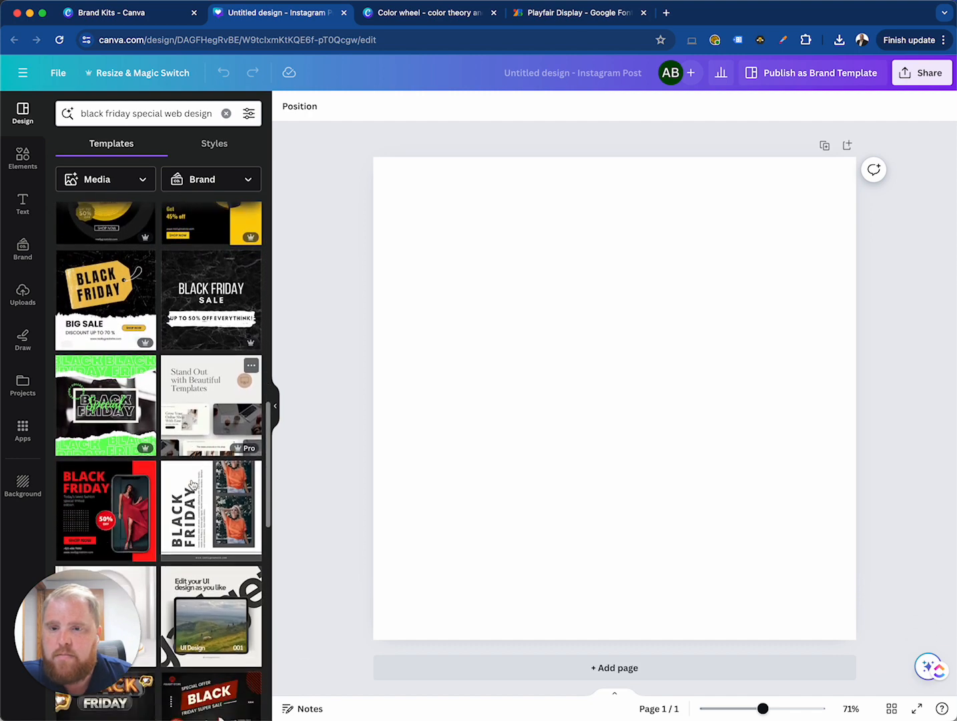
click(185, 343)
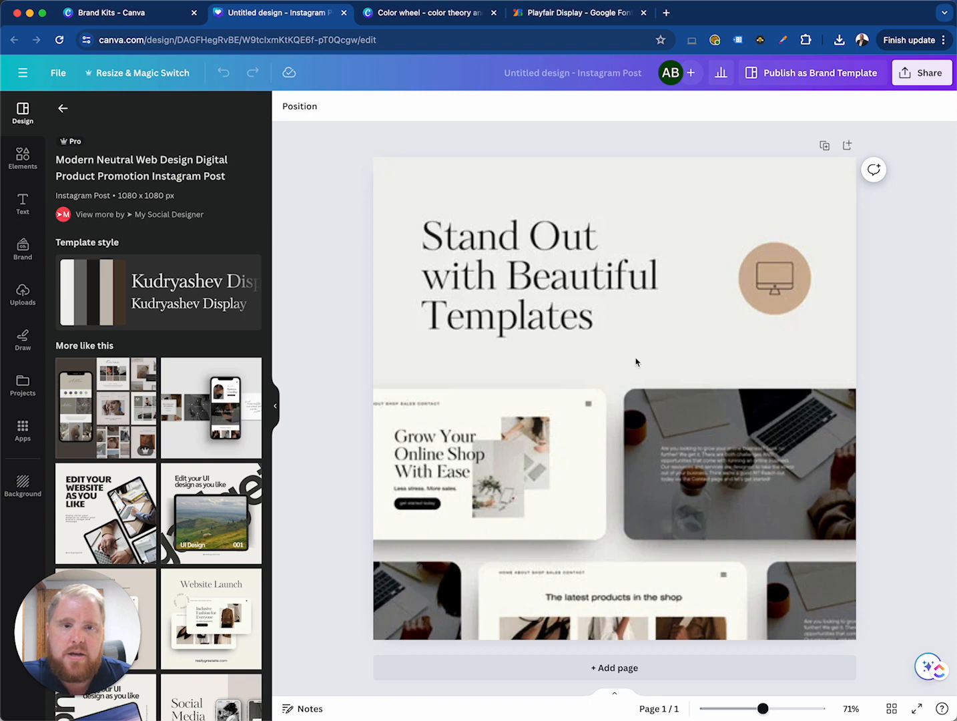
click(637, 359)
click(527, 288)
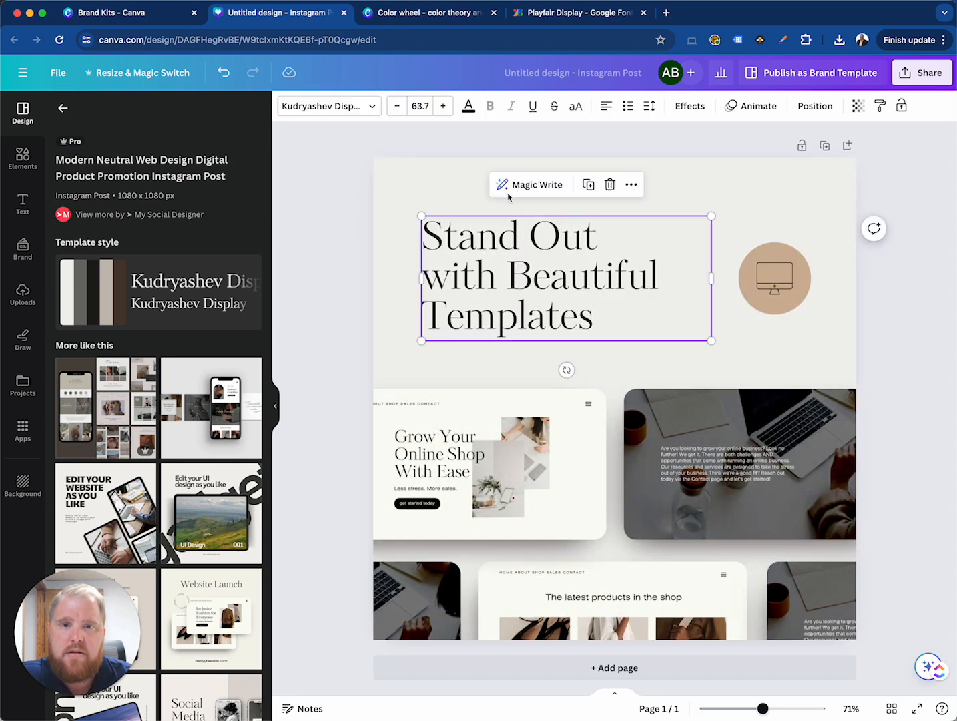
click(430, 194)
click(575, 468)
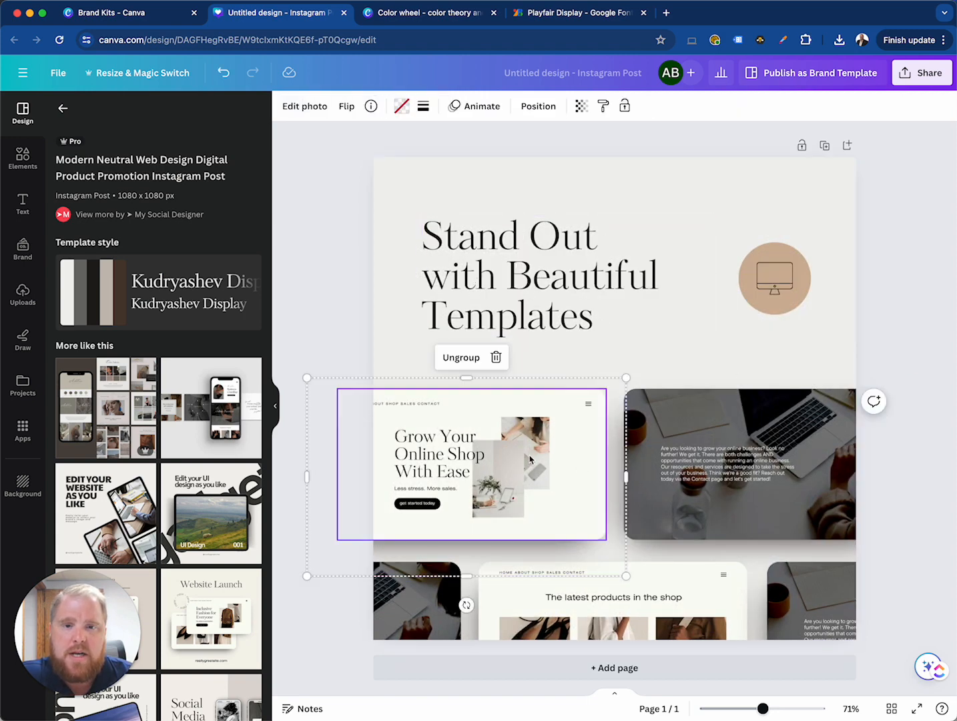
click(685, 480)
Replace the monitor icon in the tan circle with the brand's white Marketing Clerics logo, scaled to fit inside the circle
click(776, 258)
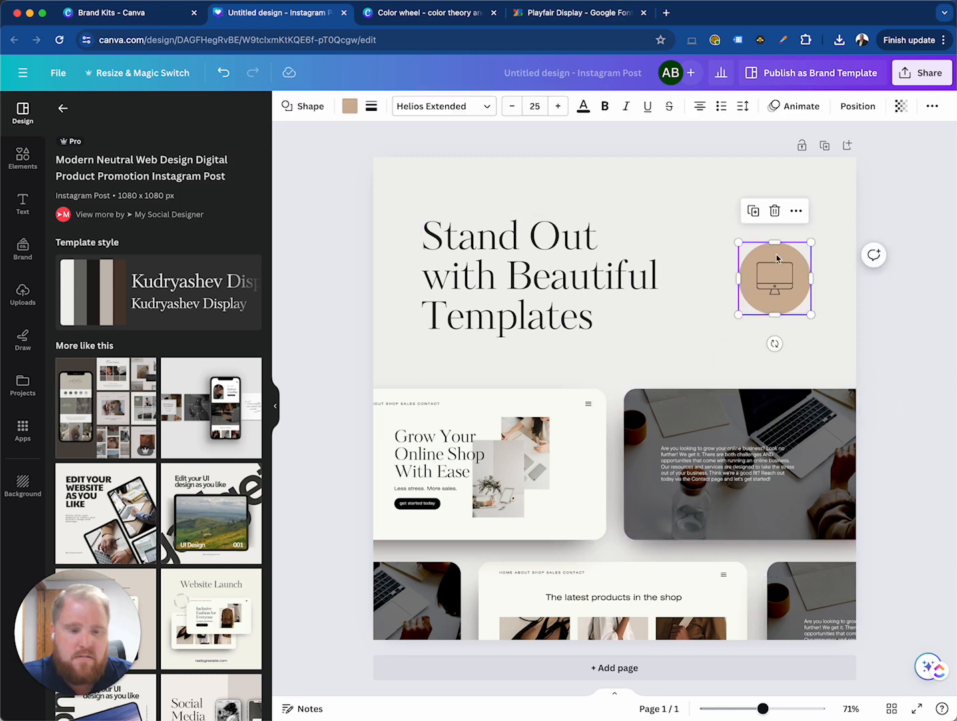
click(776, 270)
key(Delete)
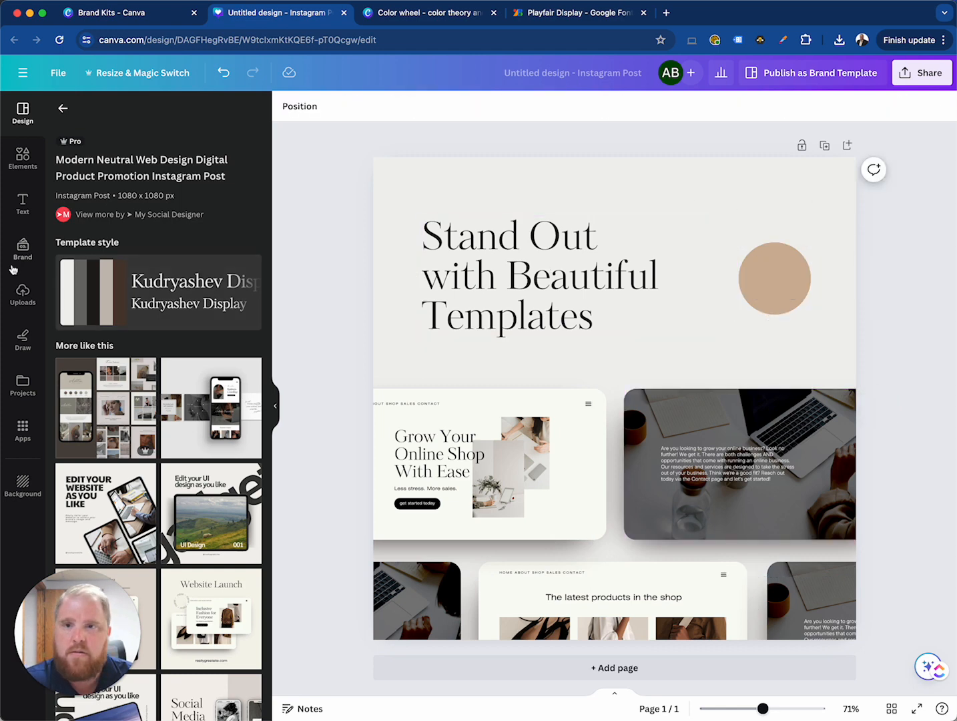
click(21, 248)
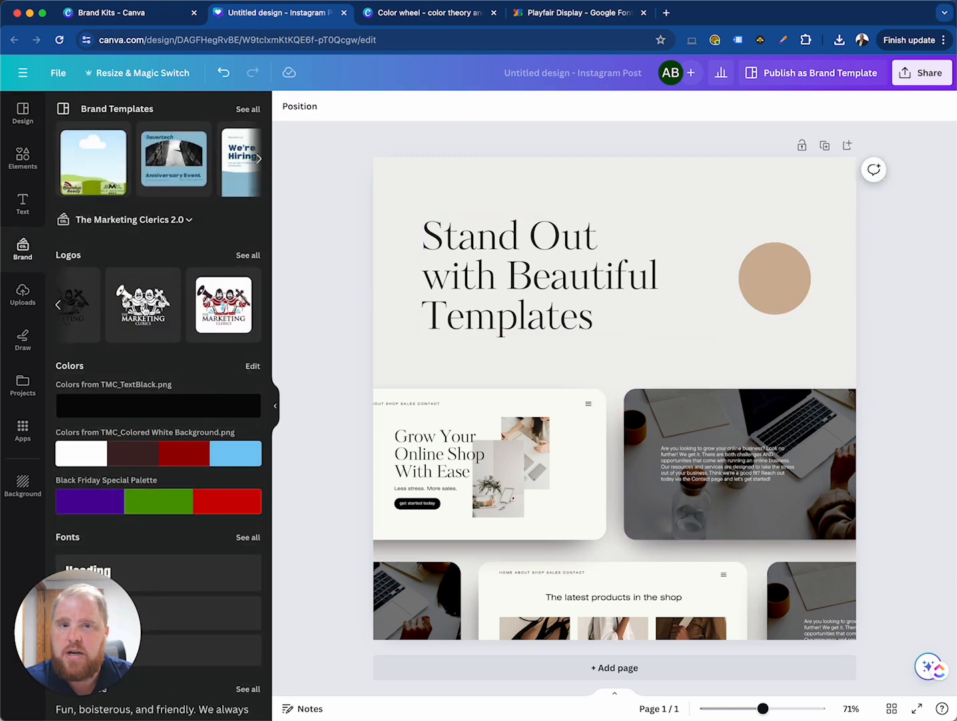
click(143, 305)
drag(785, 569, 536, 318)
drag(504, 268, 797, 270)
drag(828, 322, 766, 295)
Set the "Stand Out with Beautiful Templates" headline to the Mate font from The Marketing Clerics 2.0 brand fonts
click(492, 291)
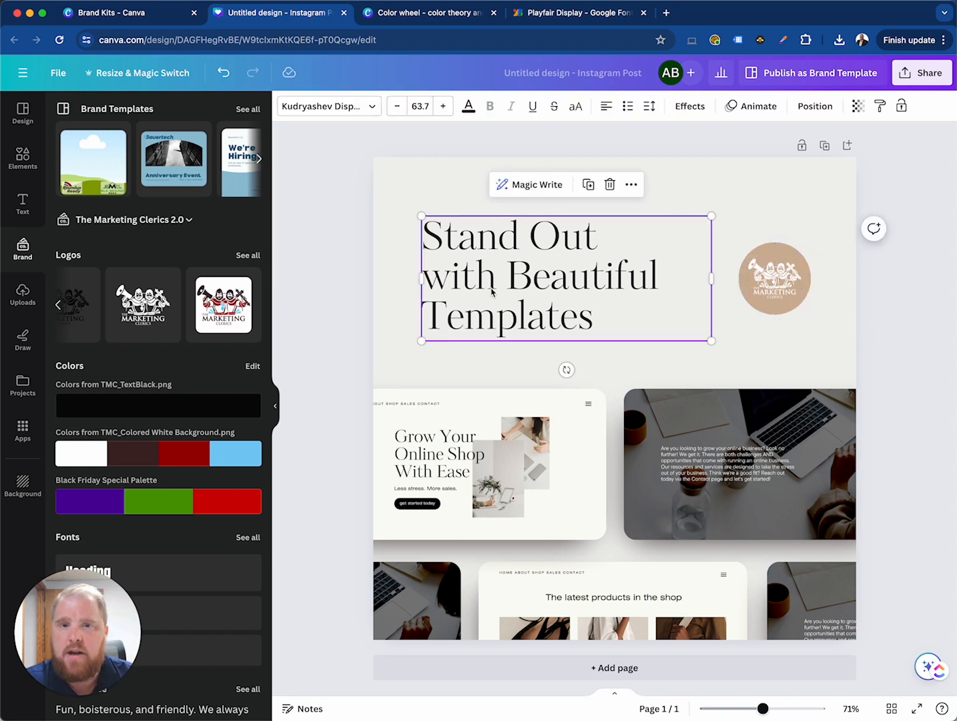
click(367, 105)
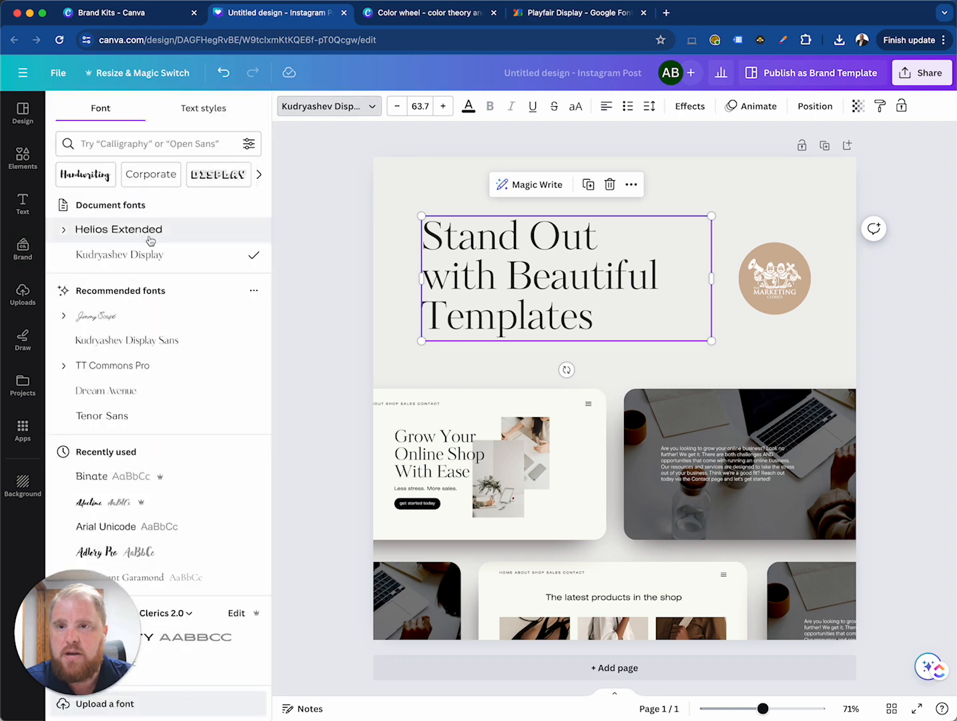
scroll(180, 307, down, 1)
scroll(180, 307, down, 3)
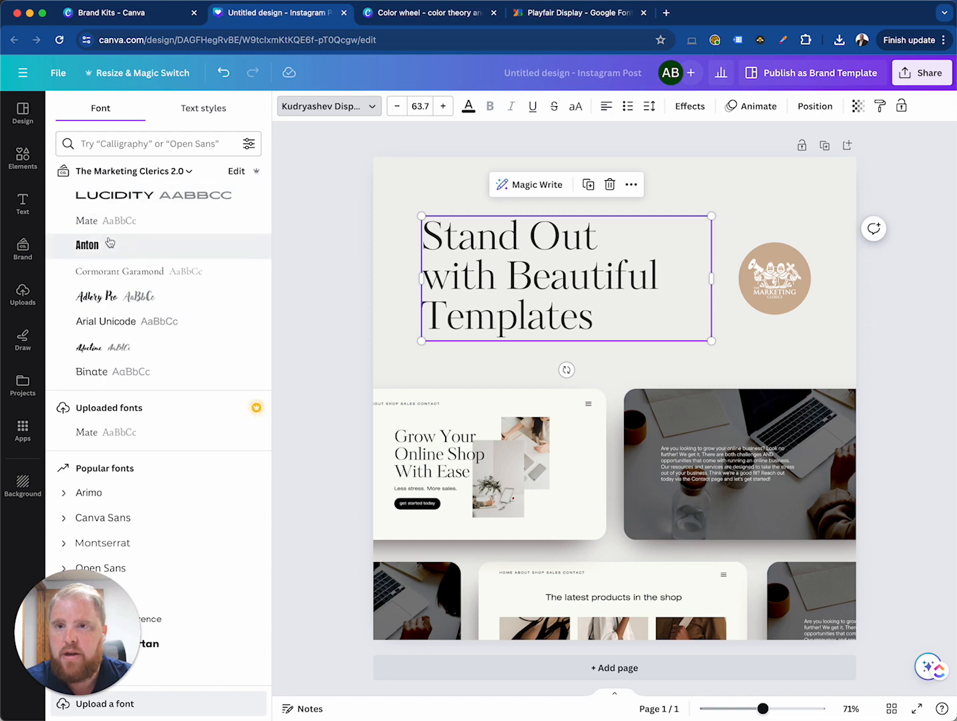
click(115, 221)
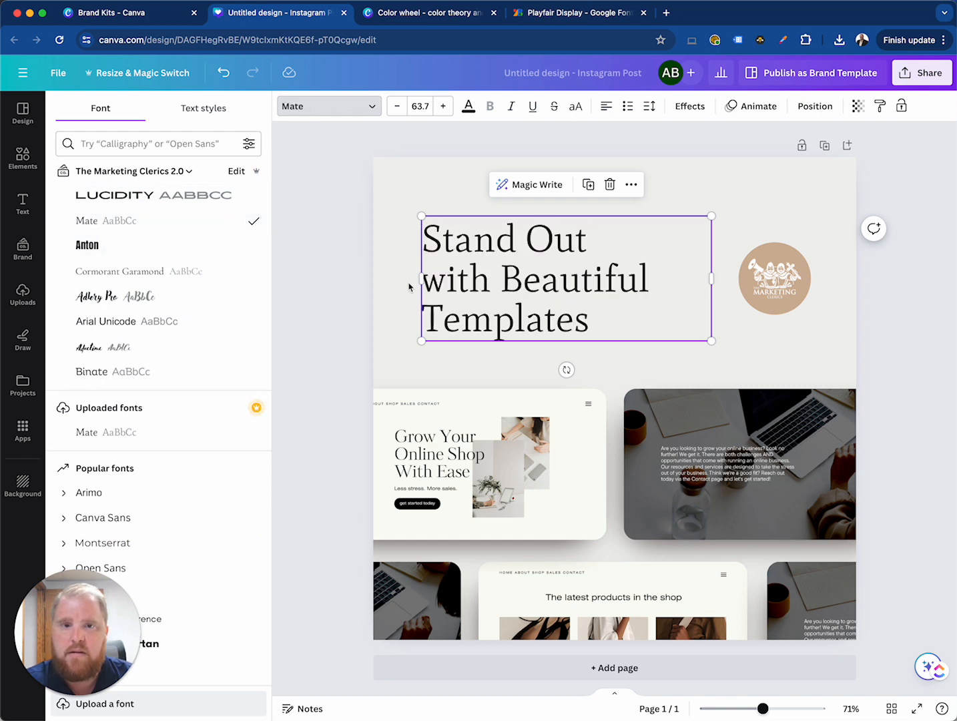
click(338, 270)
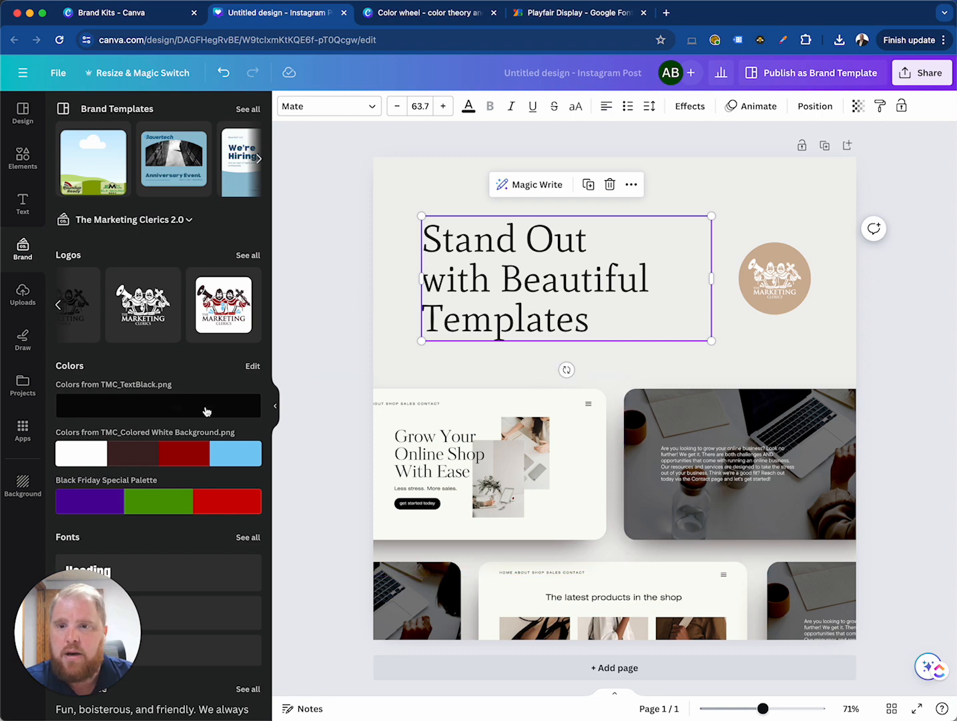
View the Magic Write introduction for generating text in the brand voice, and dismiss it
scroll(145, 565, down, 5)
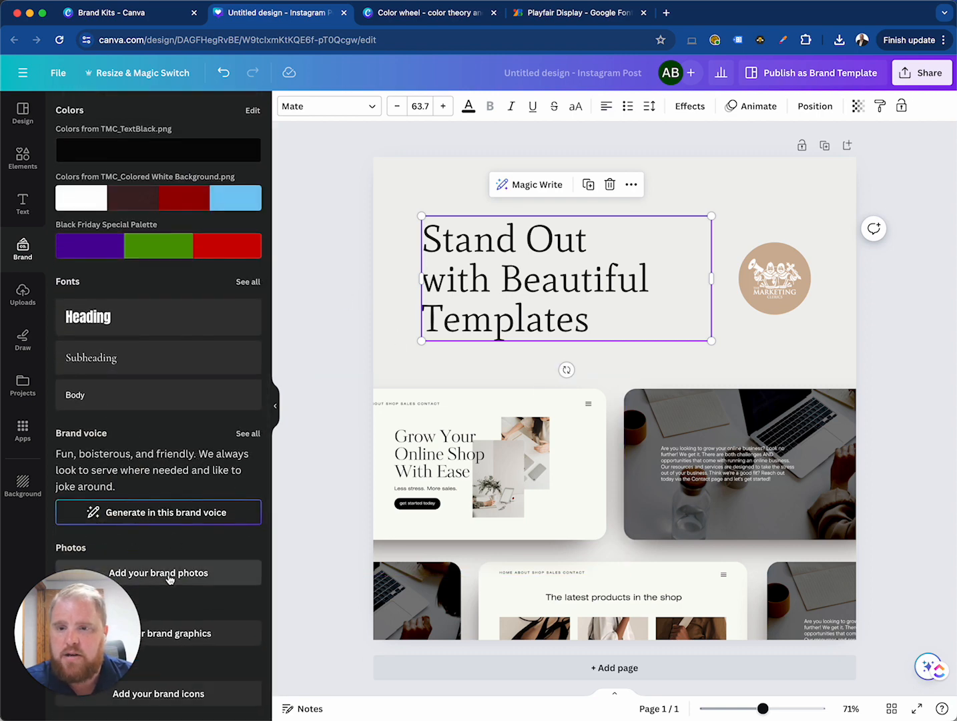
click(154, 513)
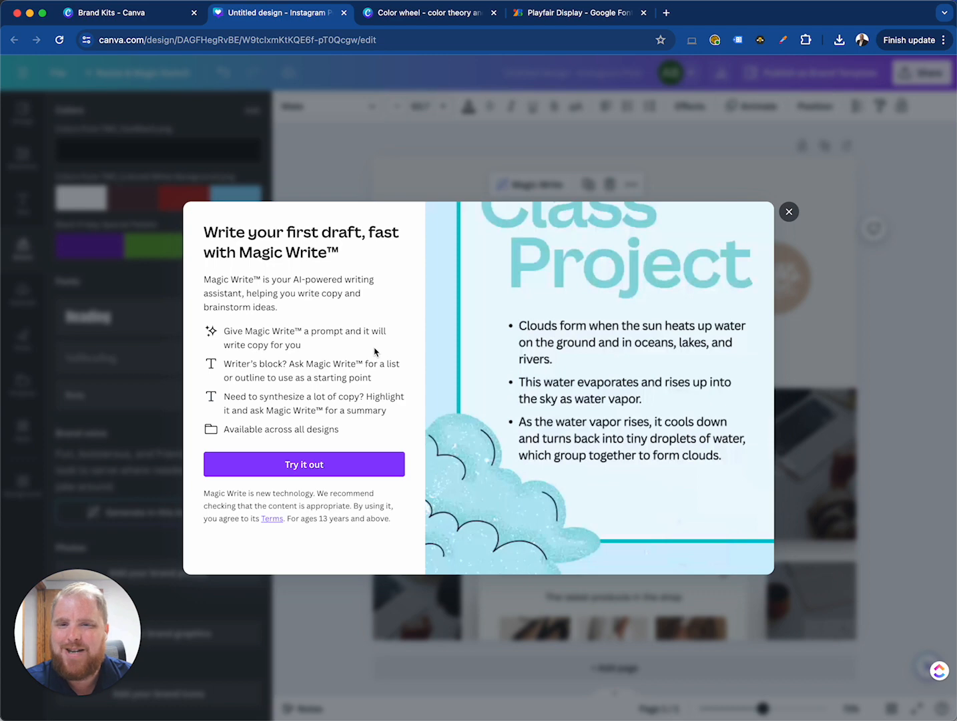
click(789, 212)
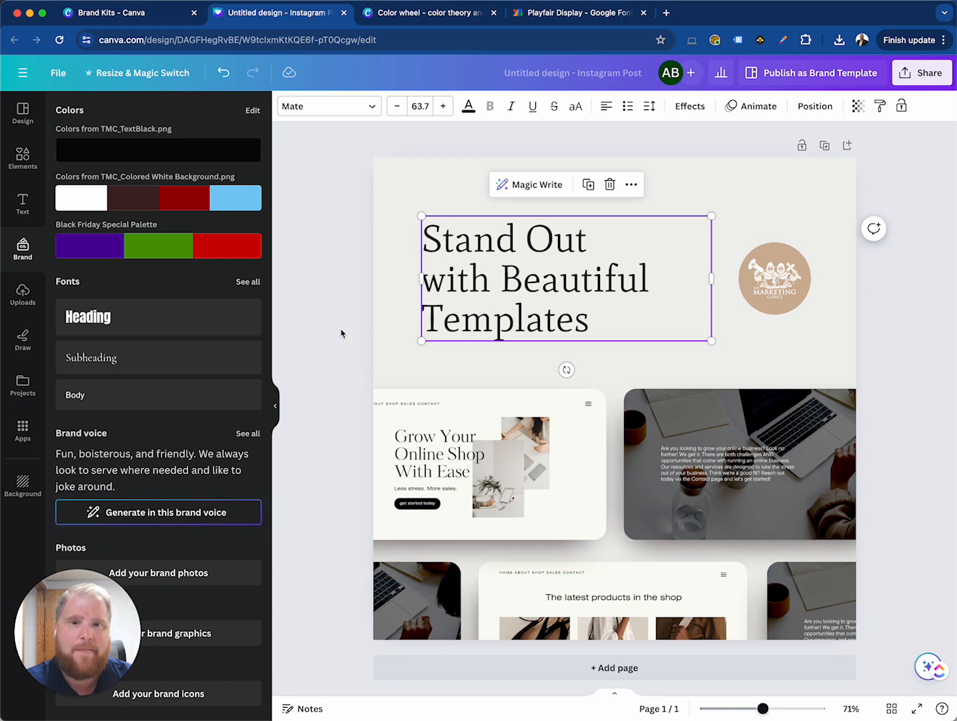
drag(306, 377, 620, 565)
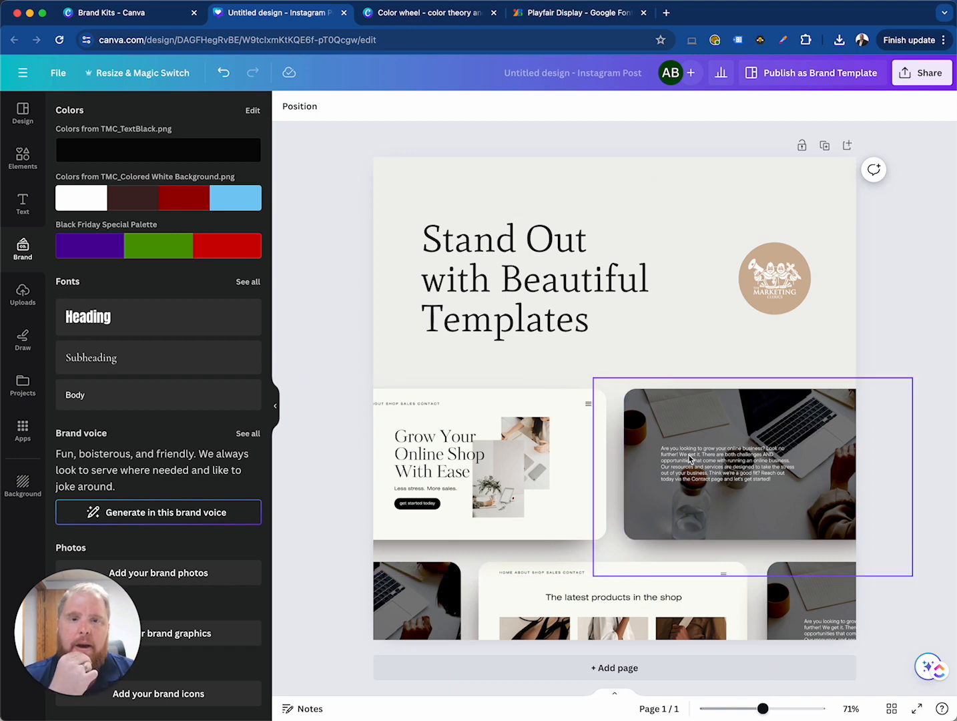
click(688, 457)
click(553, 493)
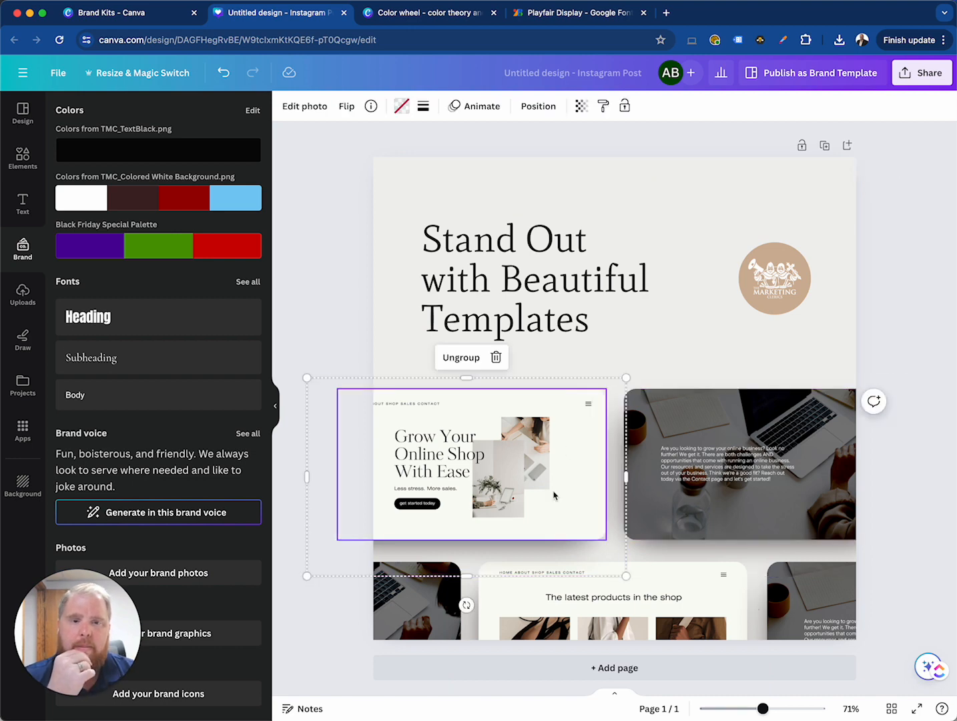
click(322, 252)
Try the TMC_Colored White Background.png palette and the Black Friday Special Palette on the page
scroll(147, 322, up, 5)
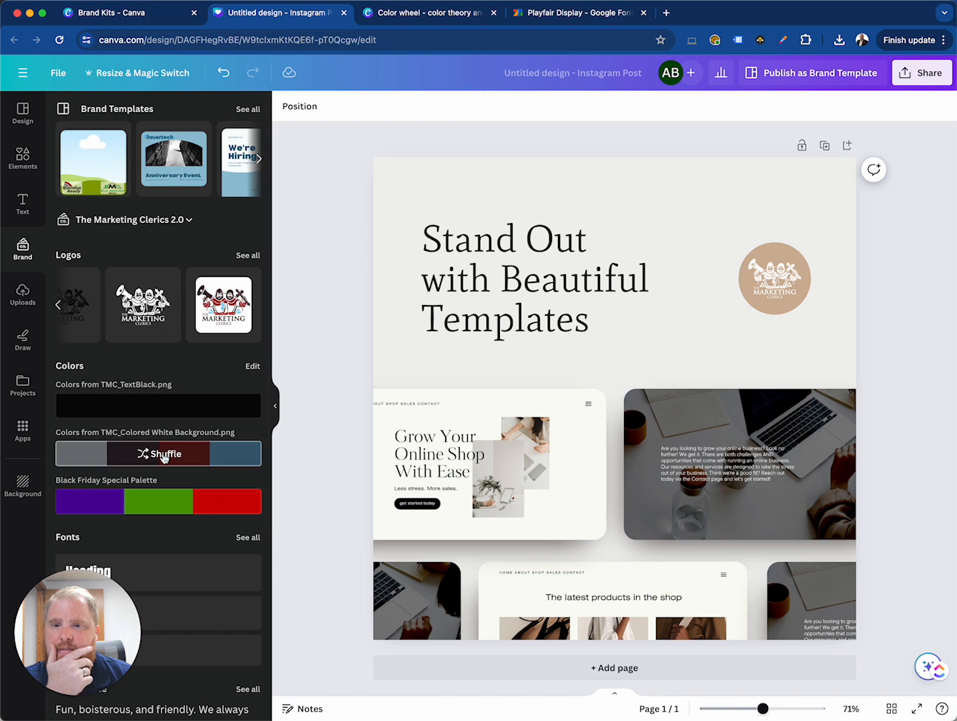
click(163, 456)
click(166, 502)
click(163, 456)
Apply the Black Friday Special Palette to the page, shuffling it to a purple background, green headline and red logo circle
click(159, 501)
click(147, 500)
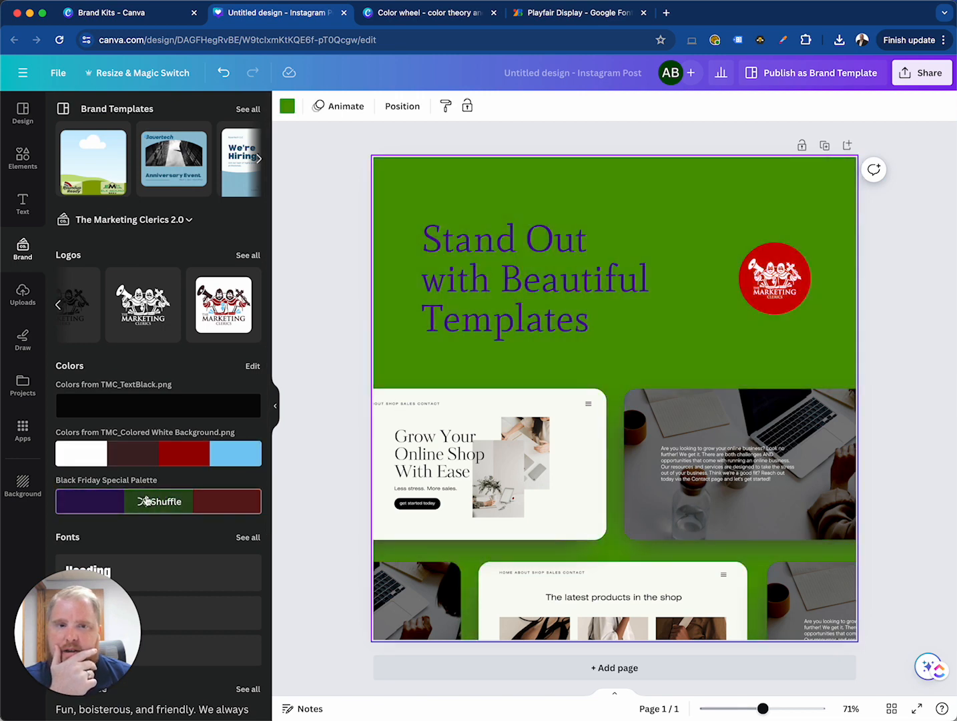
click(156, 502)
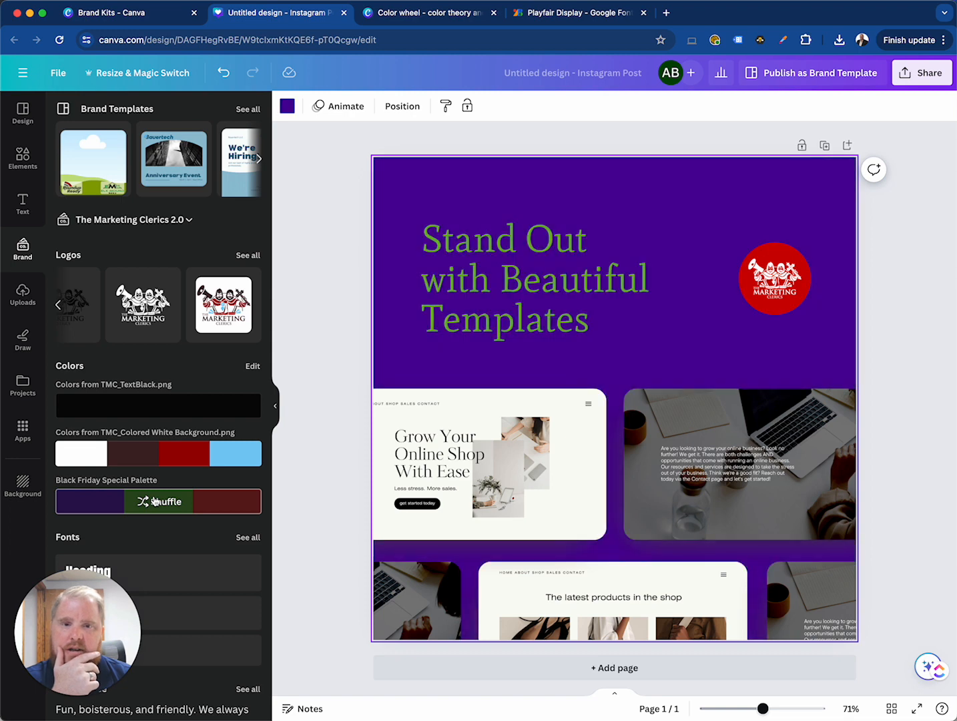
click(156, 501)
click(156, 501)
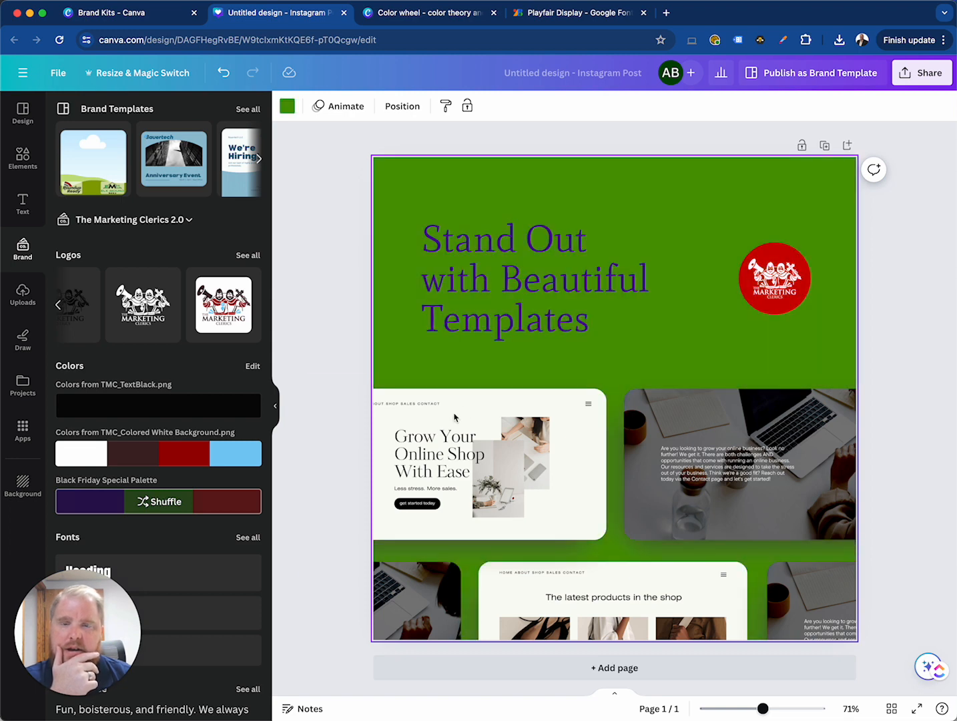
click(184, 502)
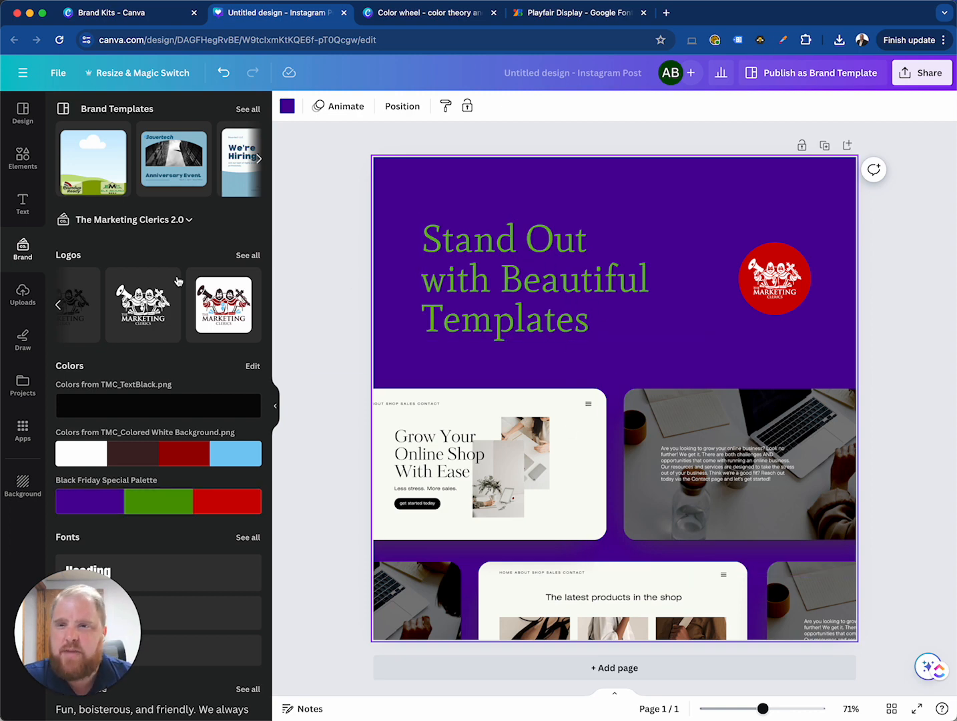
Examine the other logo versions in The Marketing Clerics 2.0 kit
scroll(162, 315, left, 3)
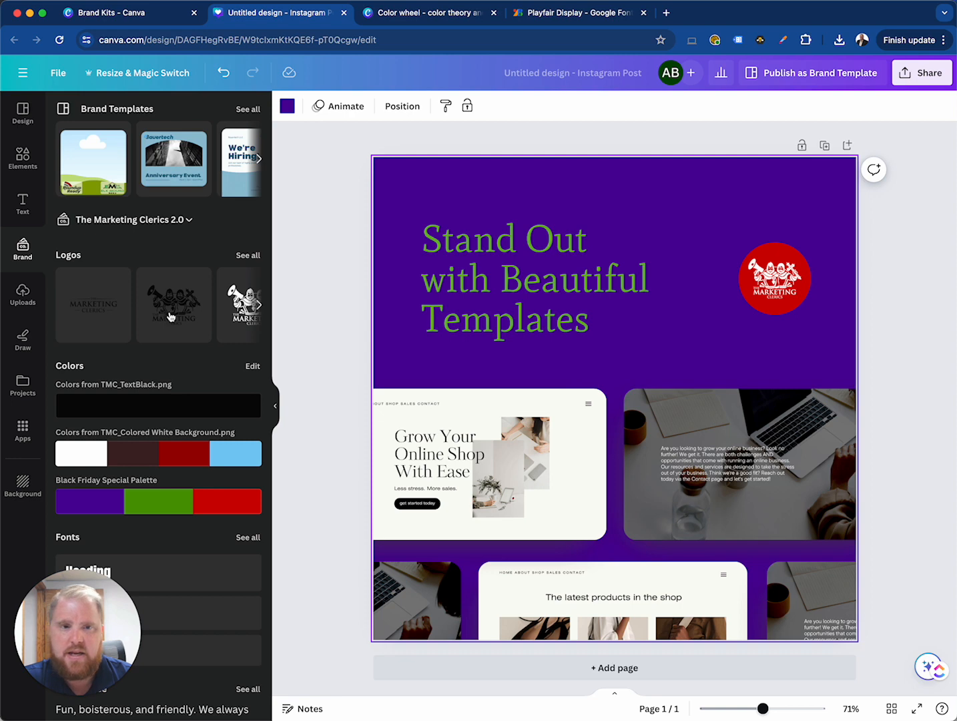